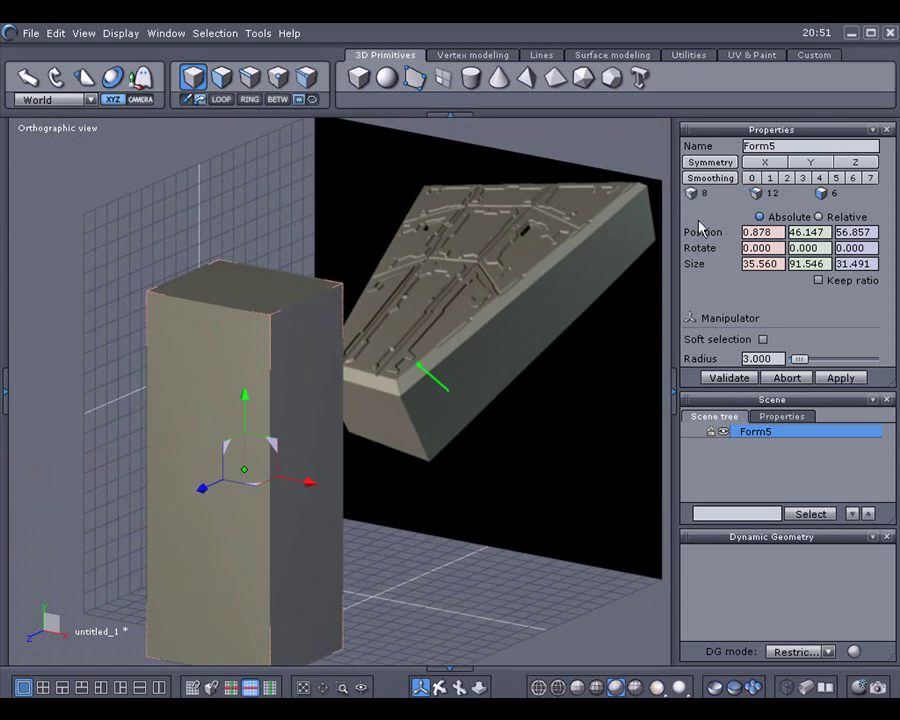
Step: Taper the box by moving its upper edge outward to about X 38.6 with X symmetry on, and turn symmetry off
{"action": "left_click", "coordinate": [765, 163]}
{"action": "left_click", "coordinate": [250, 79]}
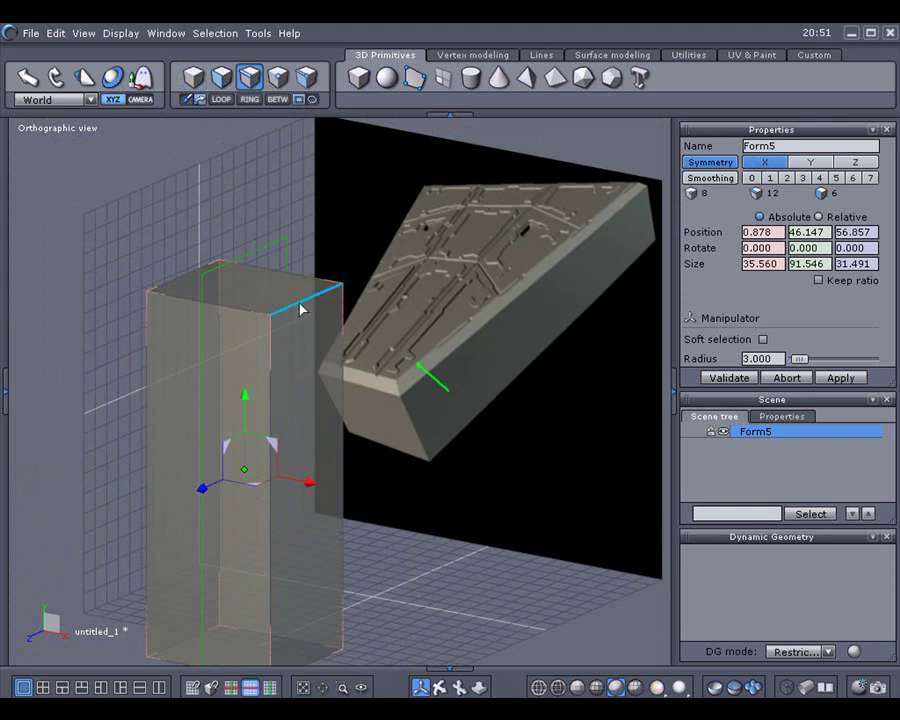
{"action": "left_click", "coordinate": [304, 306]}
{"action": "left_click", "coordinate": [783, 688]}
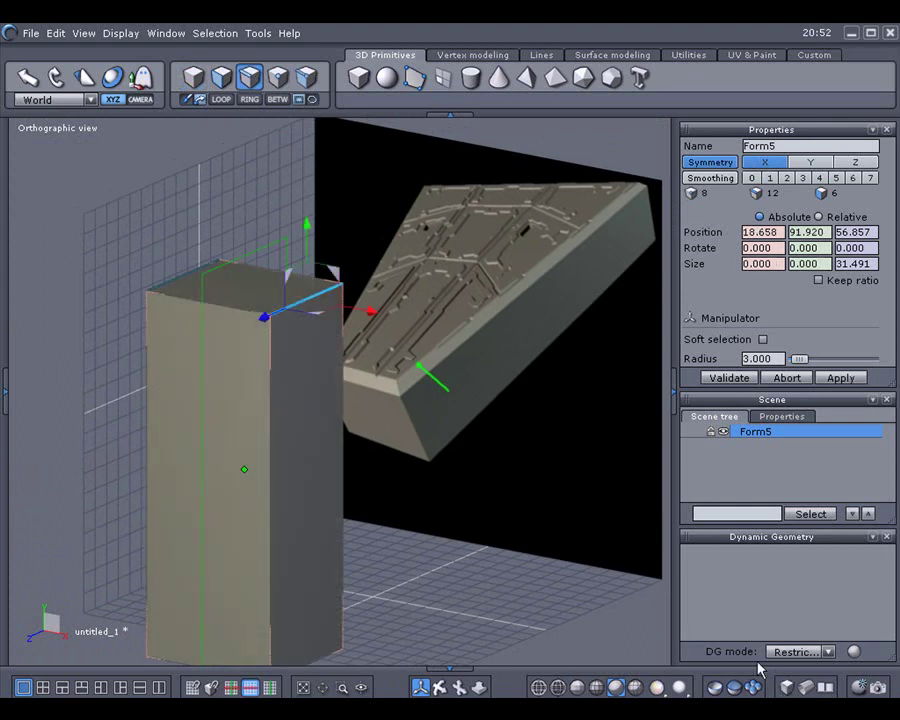
{"action": "left_click_drag", "start_coordinate": [371, 311], "coordinate": [441, 379]}
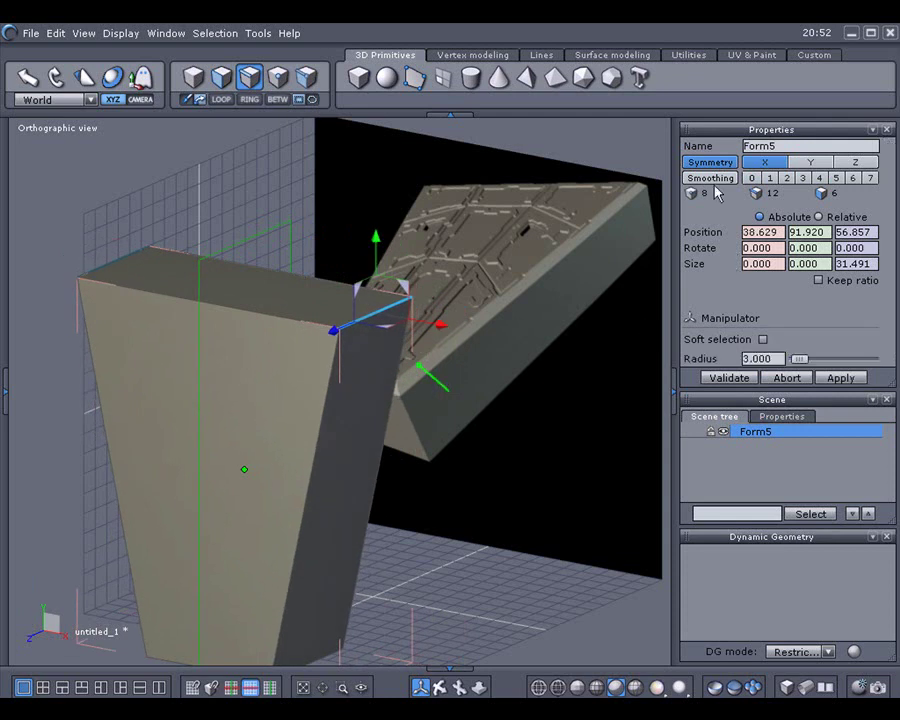
{"action": "left_click", "coordinate": [714, 163]}
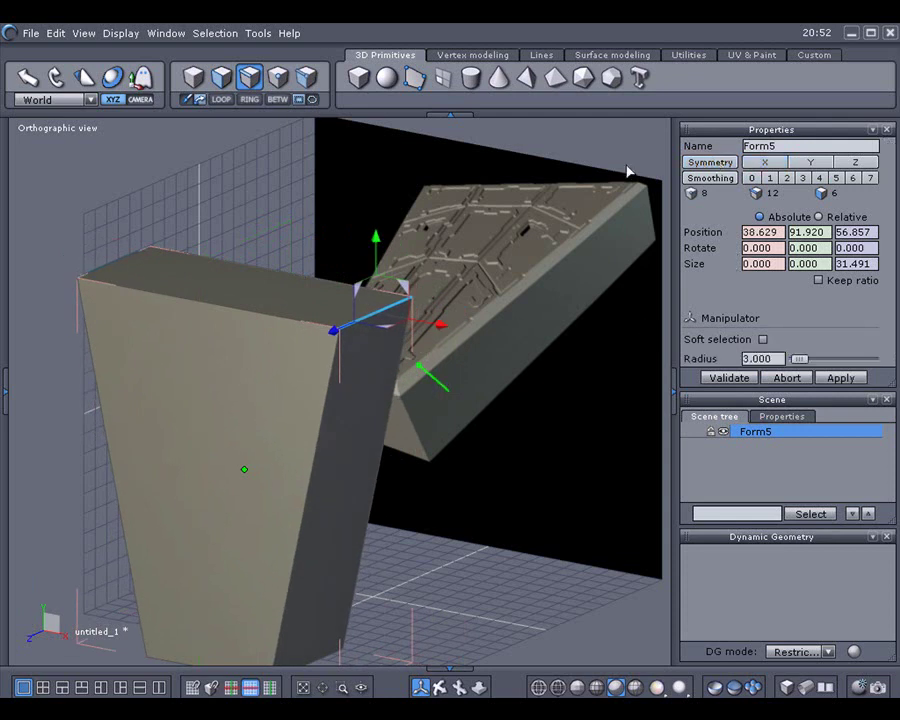
Step: Move the whole tapered block back along Z, toward the reference image, to about Z -17.9
{"action": "left_click", "coordinate": [196, 80]}
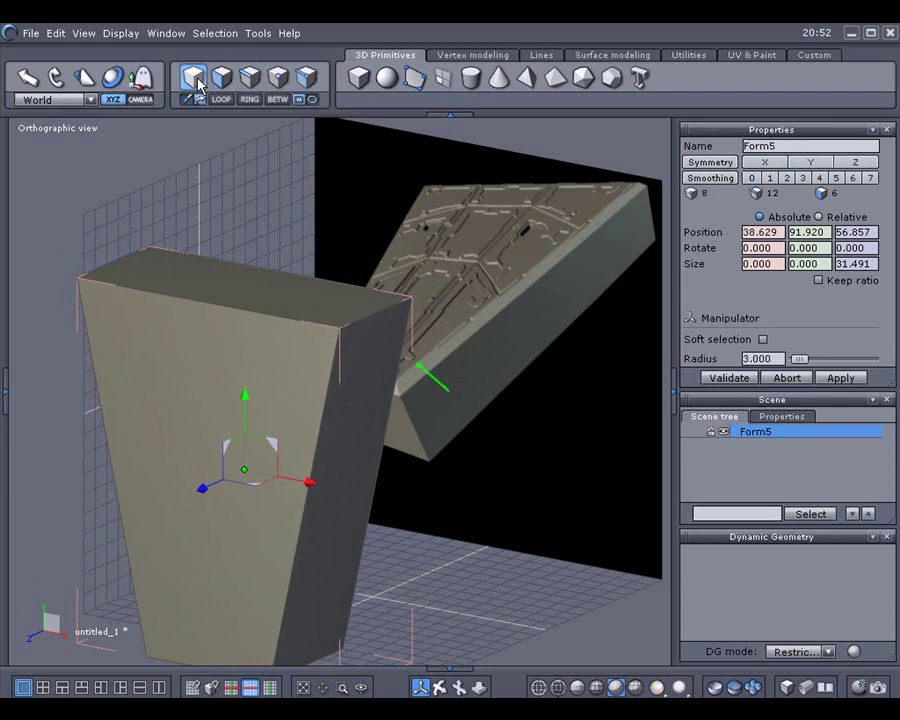
{"action": "key", "text": "KP_2"}
{"action": "key", "text": "KP_5"}
{"action": "middle_click_drag", "start_coordinate": [277, 295], "coordinate": [269, 213]}
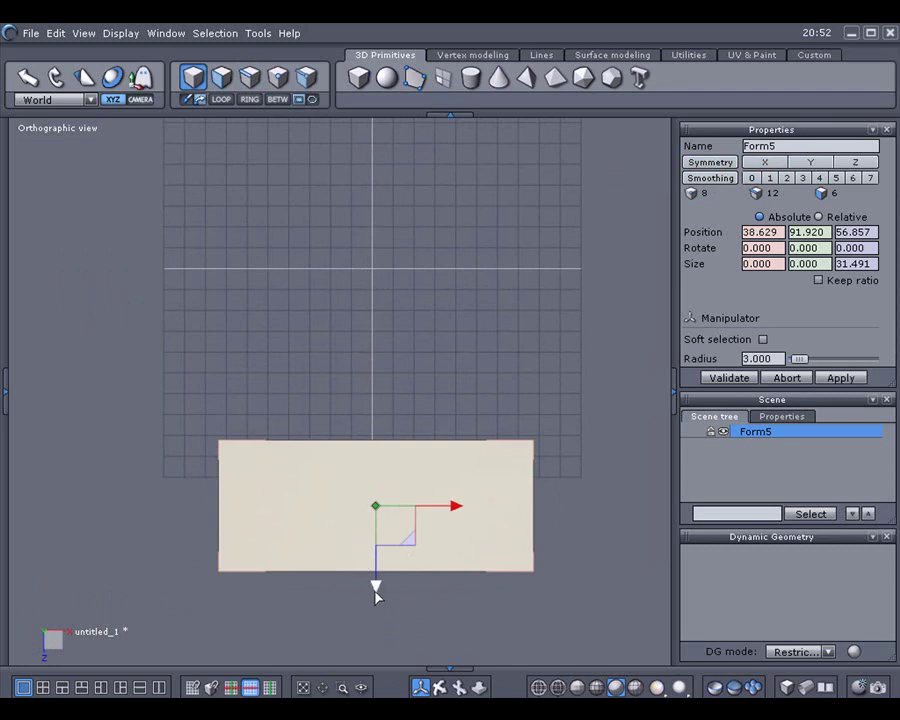
{"action": "left_click_drag", "start_coordinate": [374, 588], "coordinate": [380, 272]}
{"action": "middle_click_drag", "start_coordinate": [324, 526], "coordinate": [313, 334]}
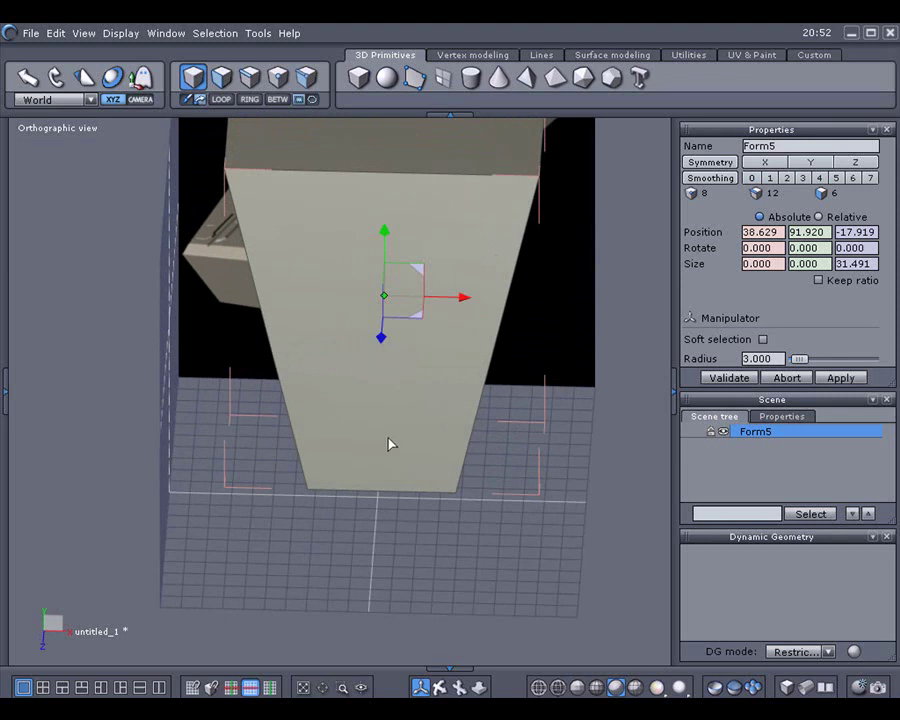
Step: View the block from the front and lock the drawing plane to the front XY plane
{"action": "key", "text": "2"}
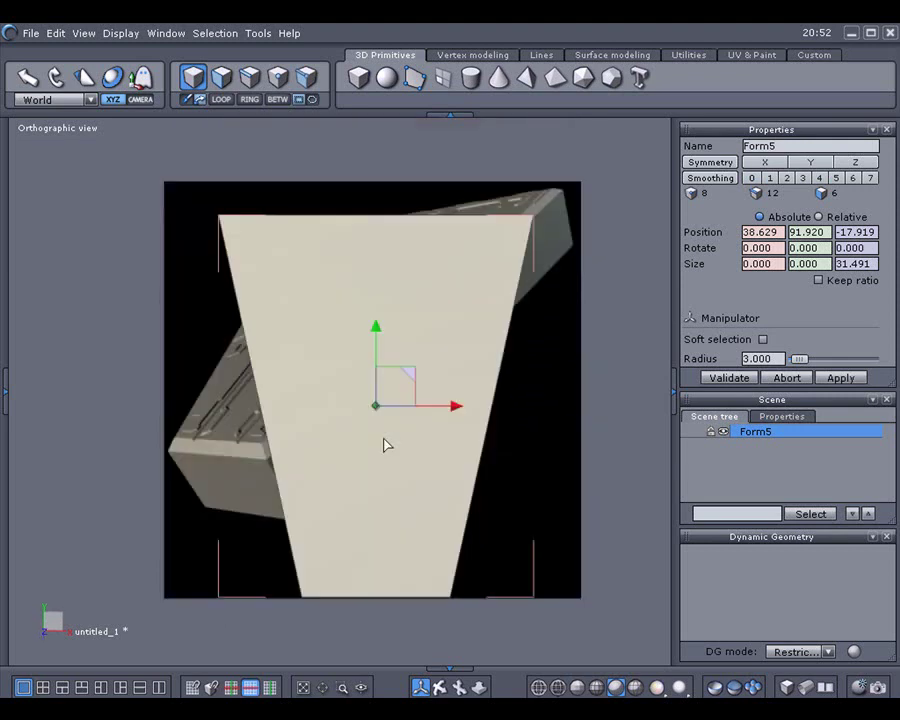
{"action": "middle_click_drag", "start_coordinate": [384, 438], "coordinate": [388, 456]}
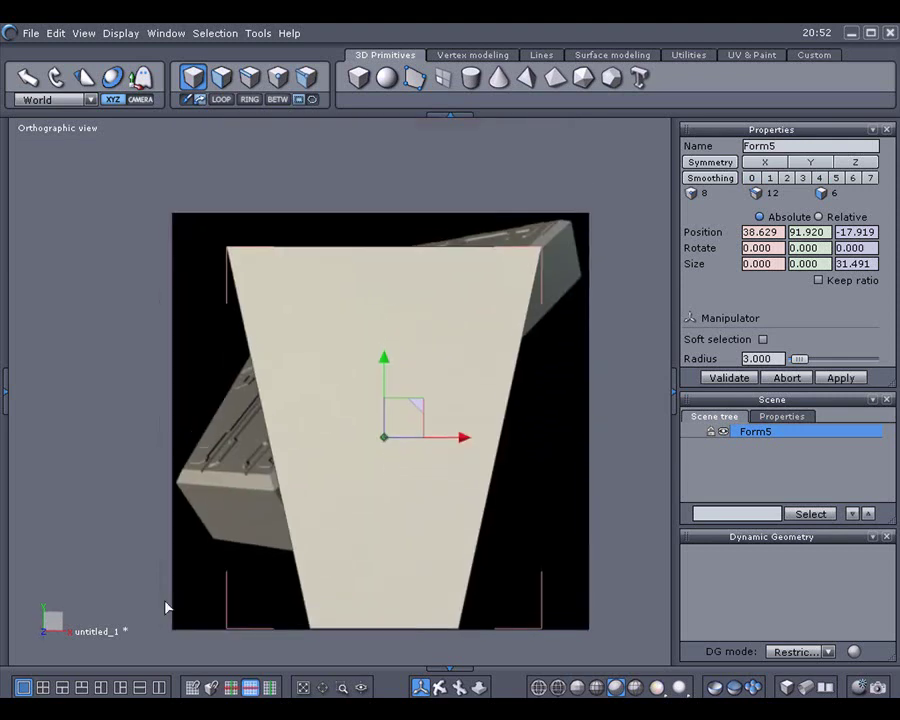
{"action": "left_click", "coordinate": [55, 622]}
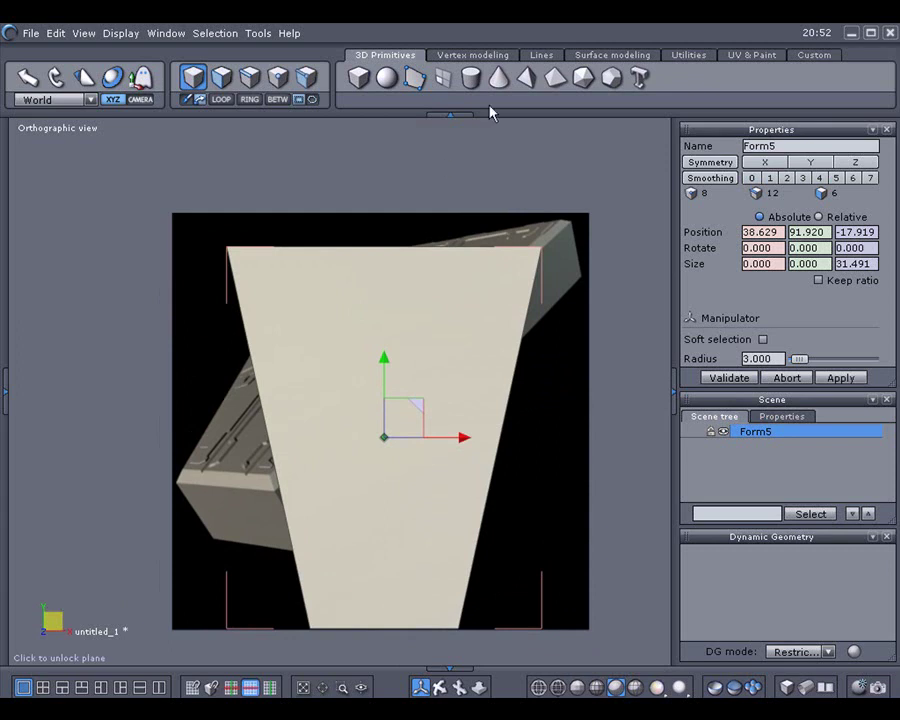
Step: Draw an open seven-point polyline with grid snapping, from the block's narrow base up its side and stepping across its top, about 62 by 90
{"action": "left_click", "coordinate": [539, 56]}
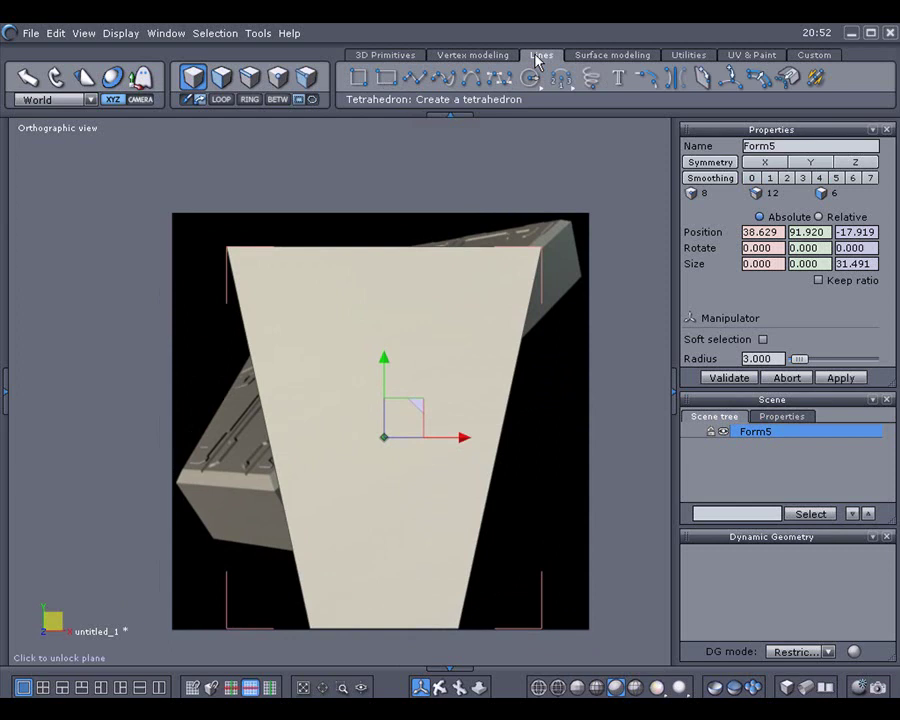
{"action": "left_click", "coordinate": [415, 87]}
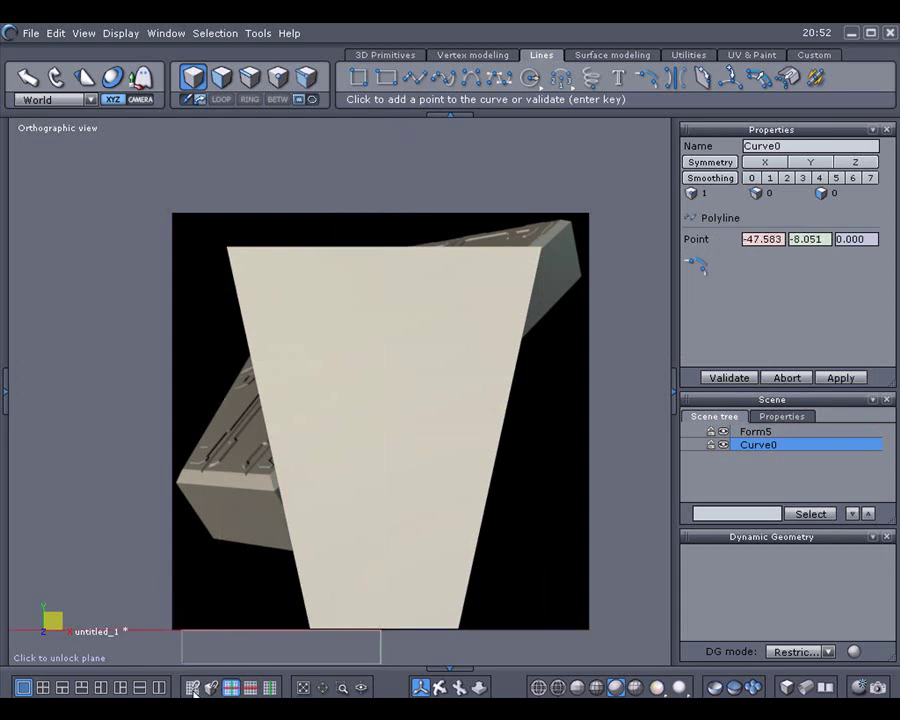
{"action": "left_click", "coordinate": [312, 630]}
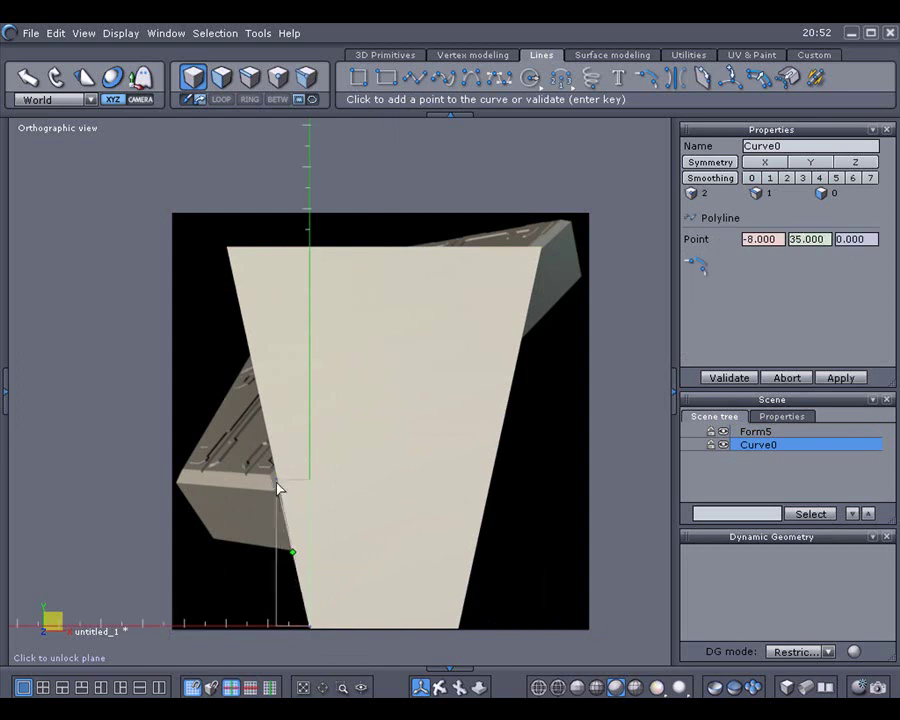
{"action": "left_click", "coordinate": [281, 484]}
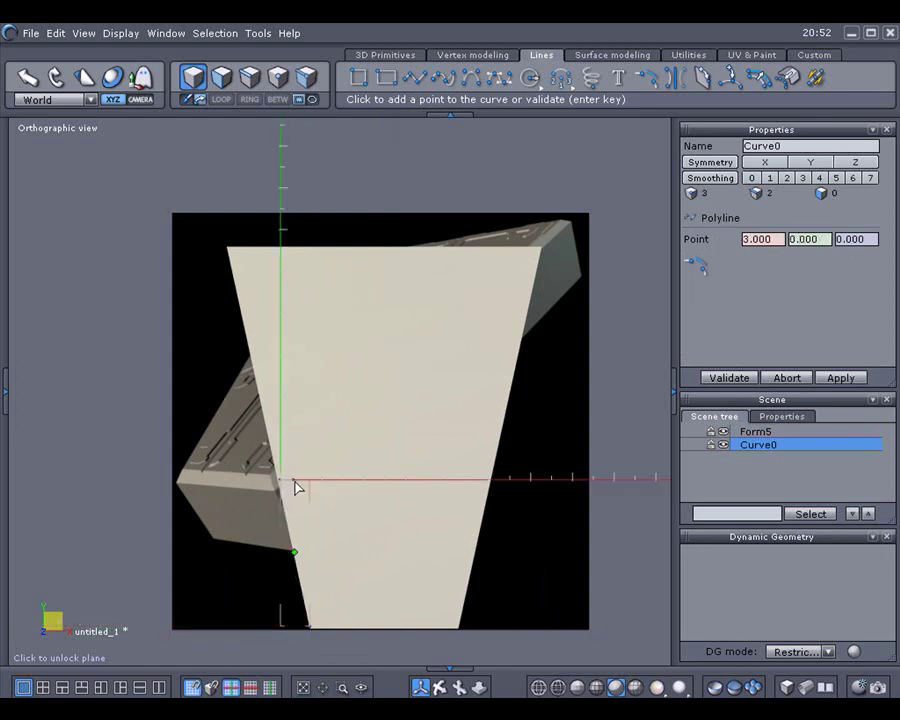
{"action": "left_click", "coordinate": [300, 479]}
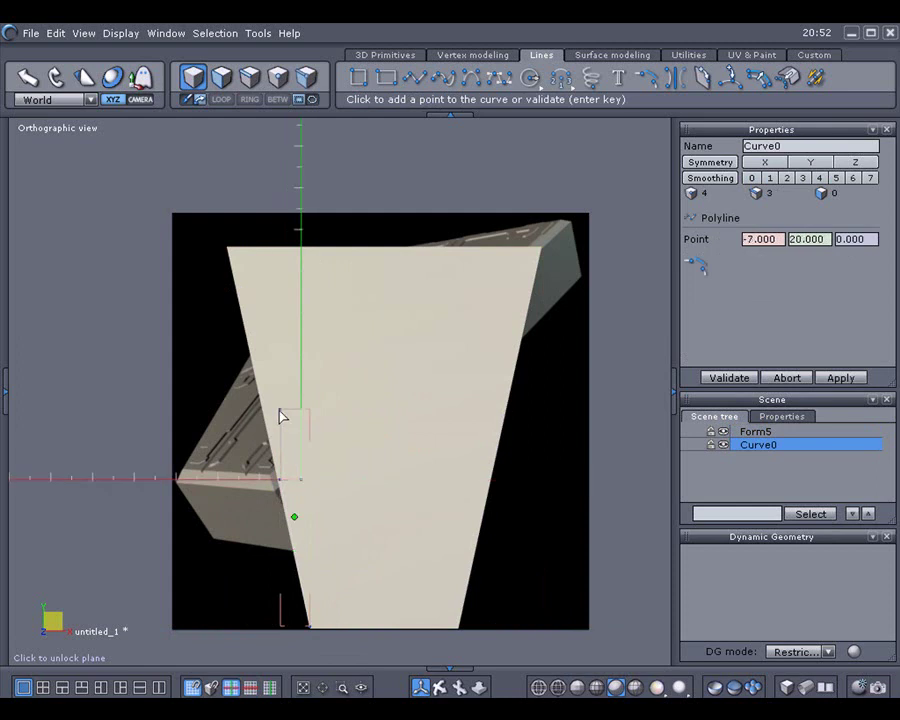
{"action": "left_click", "coordinate": [229, 250]}
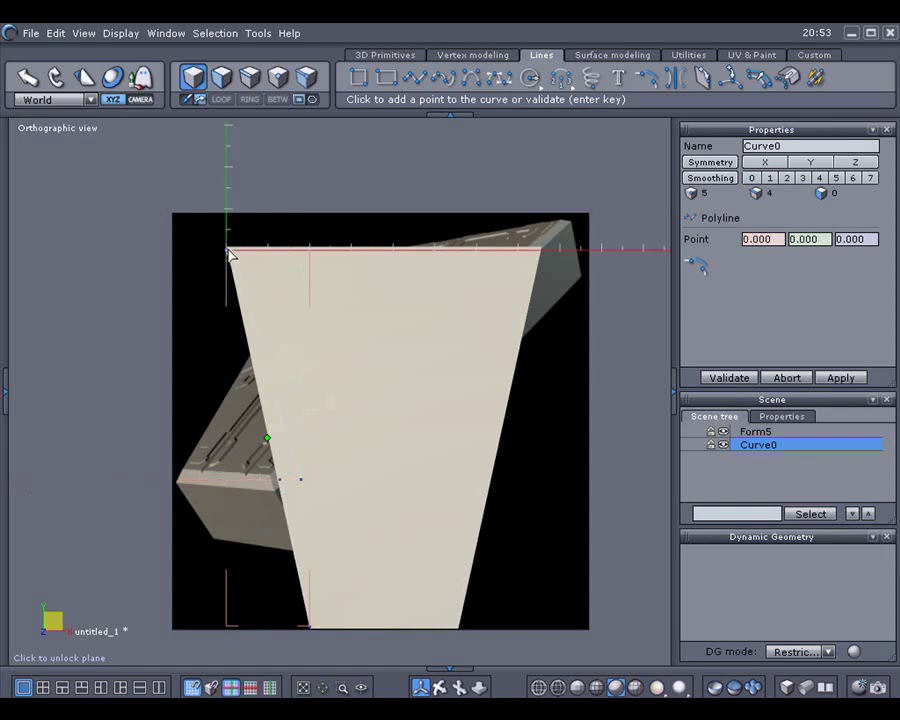
{"action": "left_click", "coordinate": [355, 250]}
{"action": "left_click", "coordinate": [380, 310]}
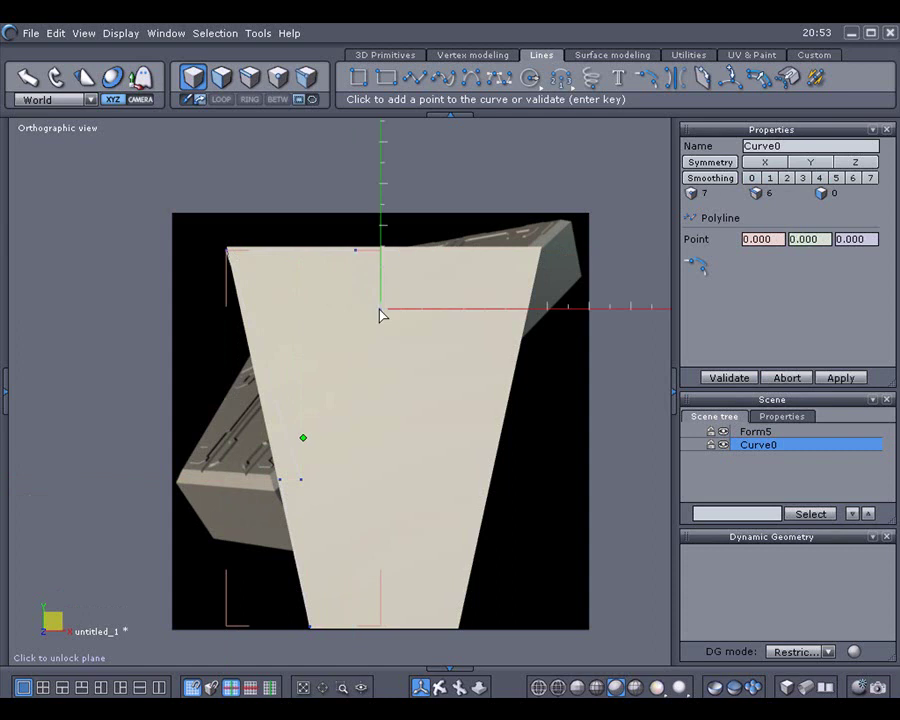
{"action": "left_click", "coordinate": [484, 312]}
{"action": "key", "text": "Return"}
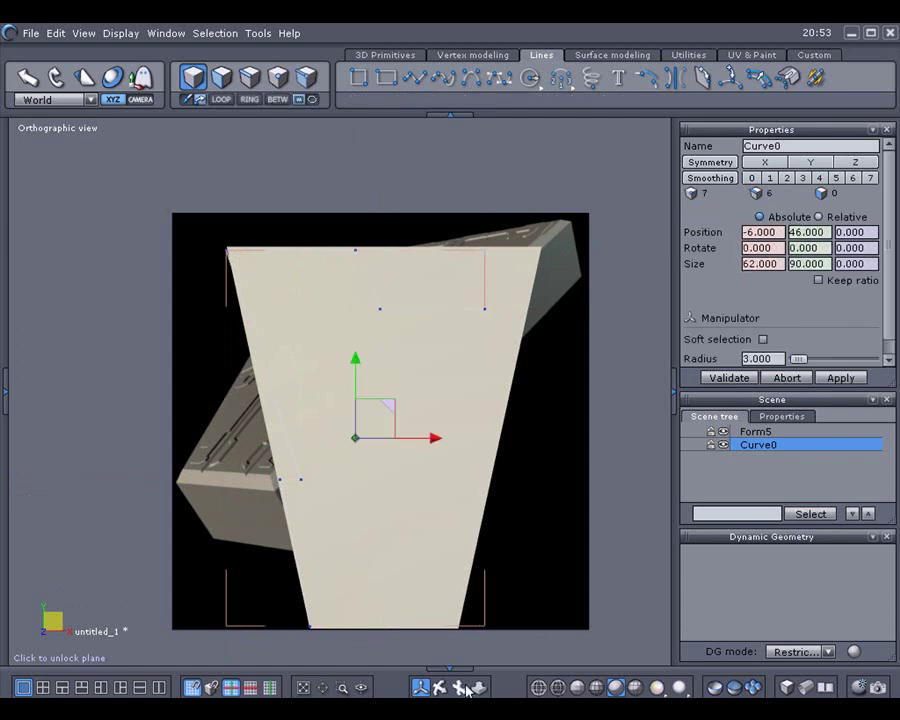
Step: In the miscellaneous preferences, set the maximum undo levels to 83 and disable Check Eovia news and Skip registration
{"action": "right_click_drag", "start_coordinate": [480, 320], "coordinate": [385, 365]}
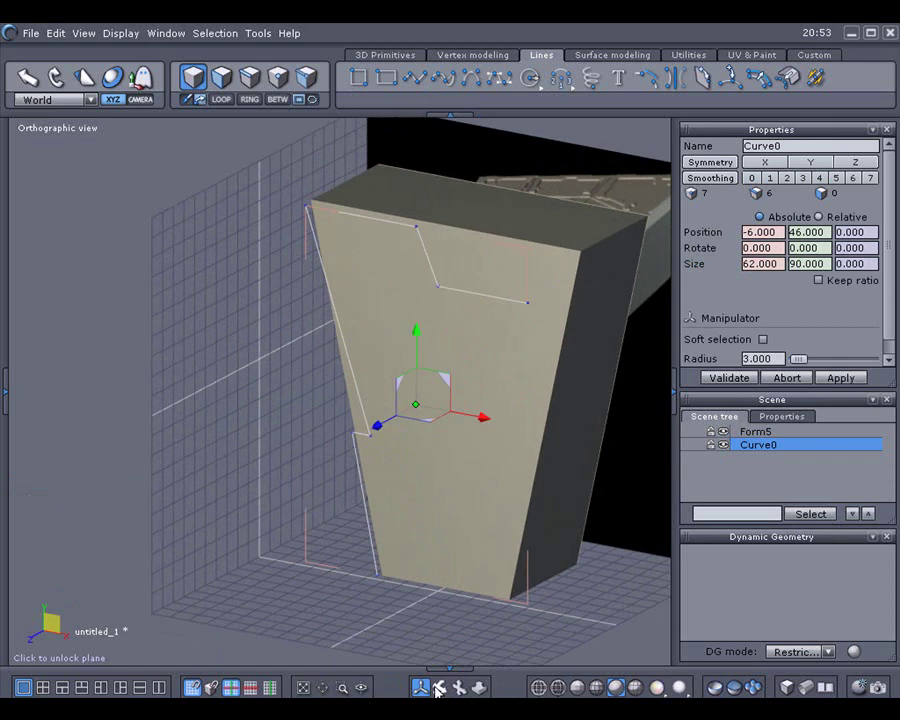
{"action": "scroll", "coordinate": [450, 506], "scroll_direction": "up", "scroll_amount": 4}
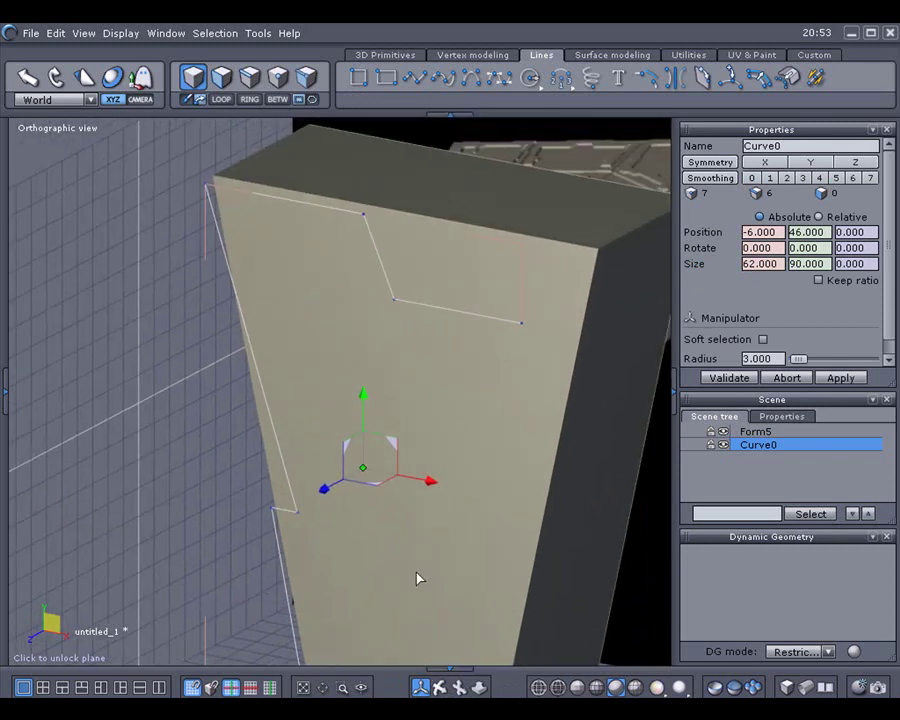
{"action": "left_click", "coordinate": [60, 38]}
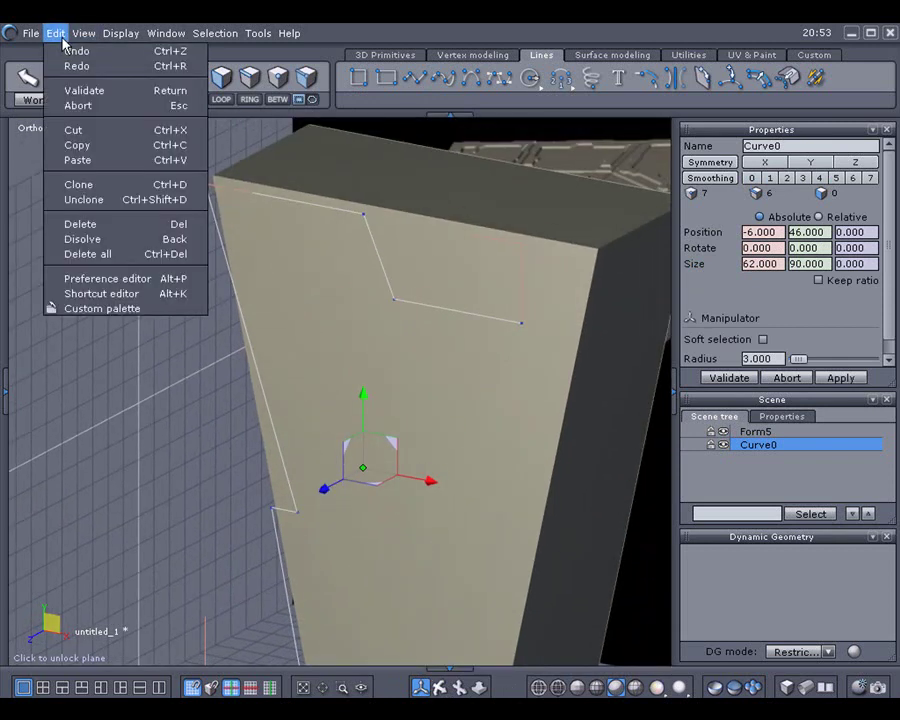
{"action": "left_click", "coordinate": [108, 279]}
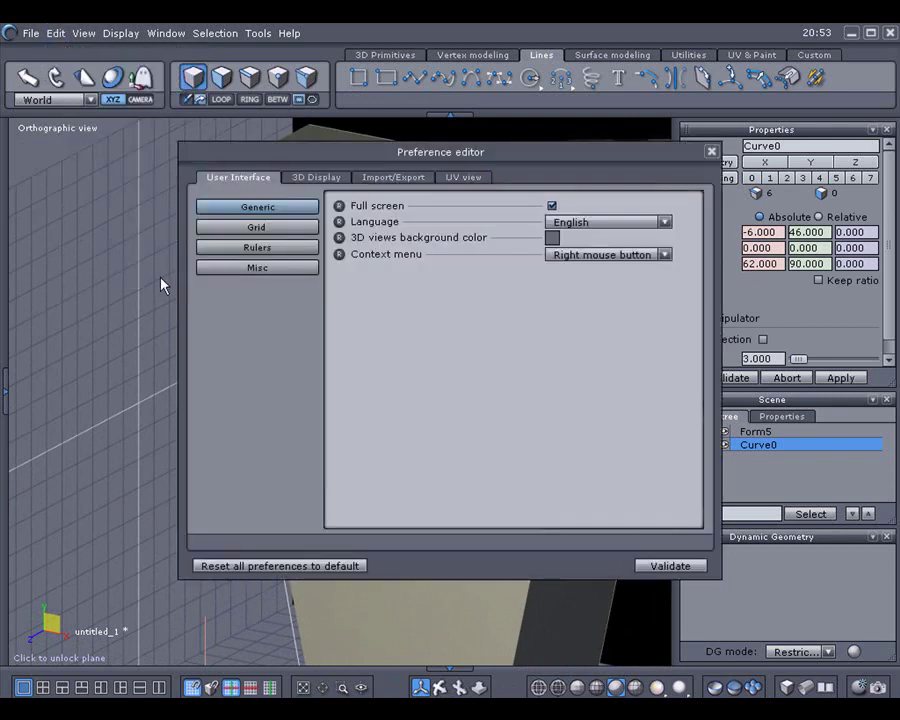
{"action": "left_click", "coordinate": [278, 268]}
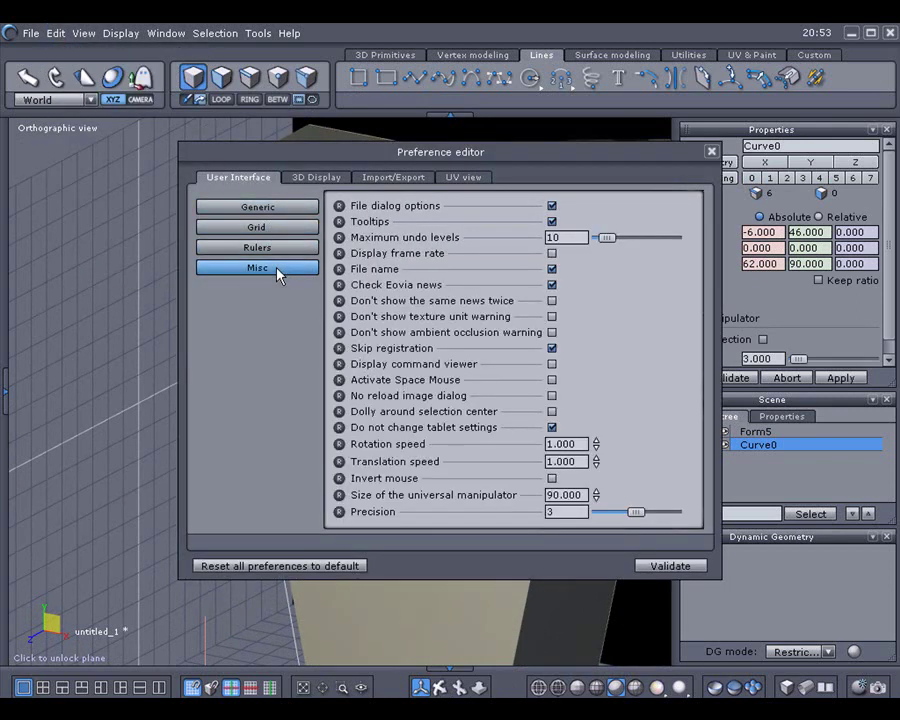
{"action": "left_click_drag", "start_coordinate": [611, 237], "coordinate": [653, 236]}
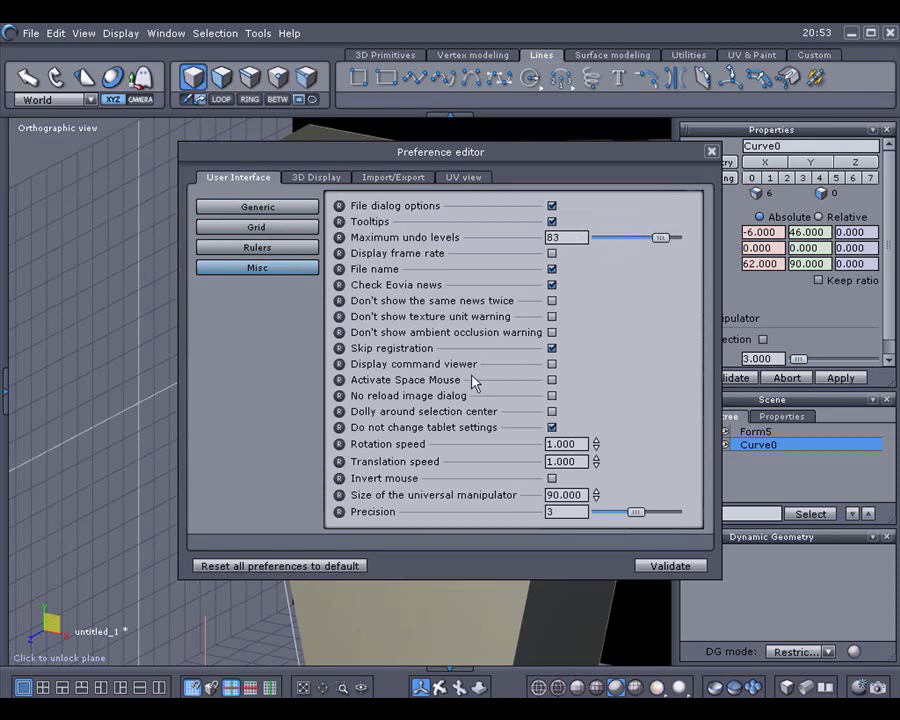
{"action": "left_click", "coordinate": [552, 285]}
{"action": "left_click", "coordinate": [552, 348]}
Step: Set the line width of displayed entities to 3 and apply the preferences
{"action": "left_click", "coordinate": [304, 178]}
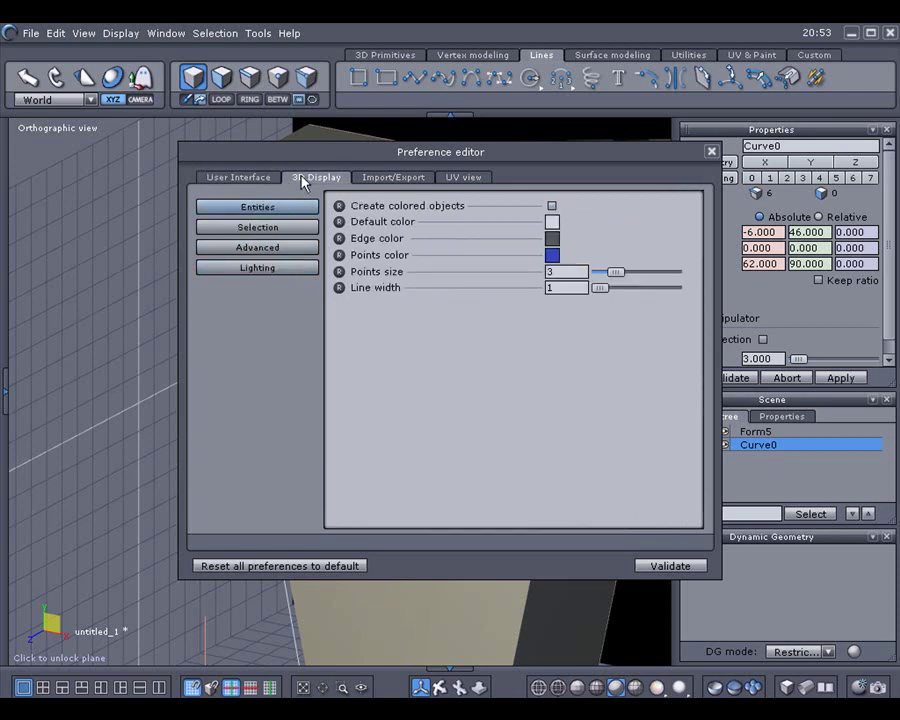
{"action": "left_click_drag", "start_coordinate": [598, 290], "coordinate": [617, 292]}
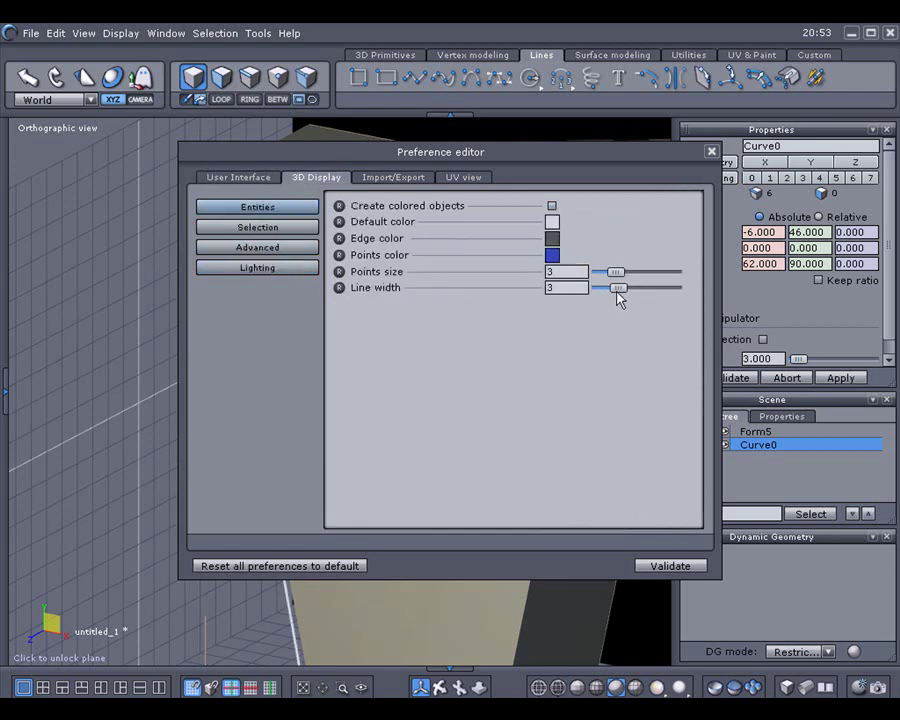
{"action": "left_click", "coordinate": [667, 566]}
Step: Disable Display bounding box in the 3D selection preferences
{"action": "scroll", "coordinate": [490, 450], "scroll_direction": "up", "scroll_amount": 1}
{"action": "middle_click_drag", "start_coordinate": [490, 450], "coordinate": [483, 444]}
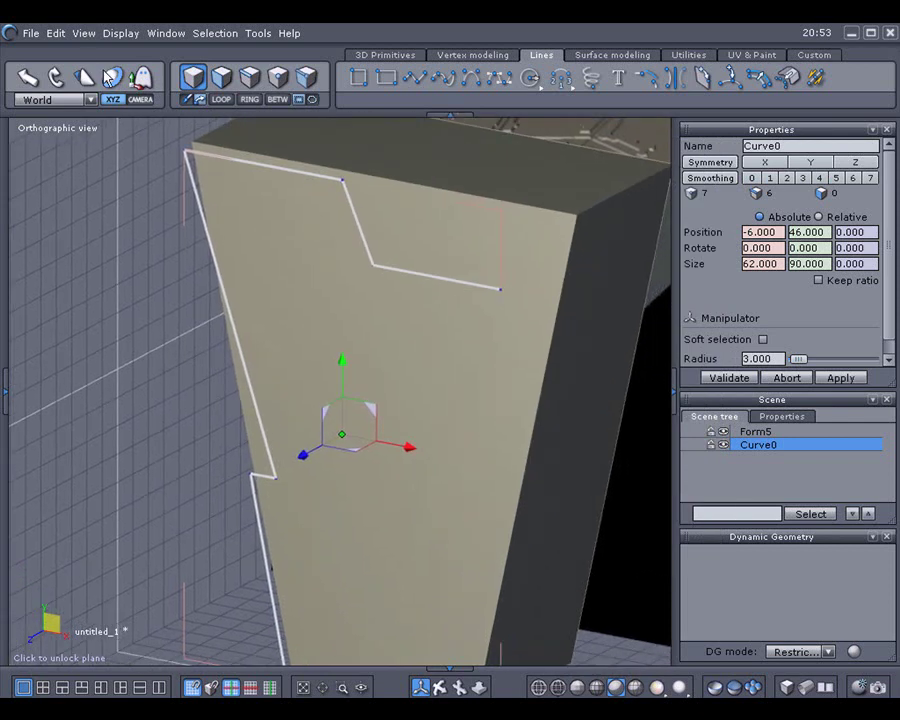
{"action": "left_click", "coordinate": [59, 38]}
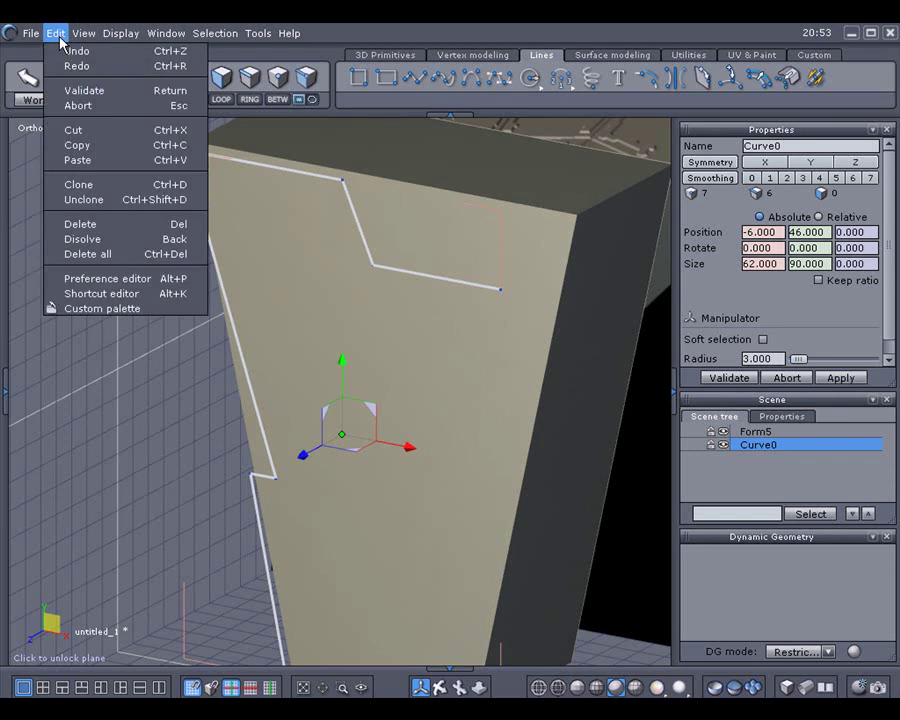
{"action": "left_click", "coordinate": [74, 279]}
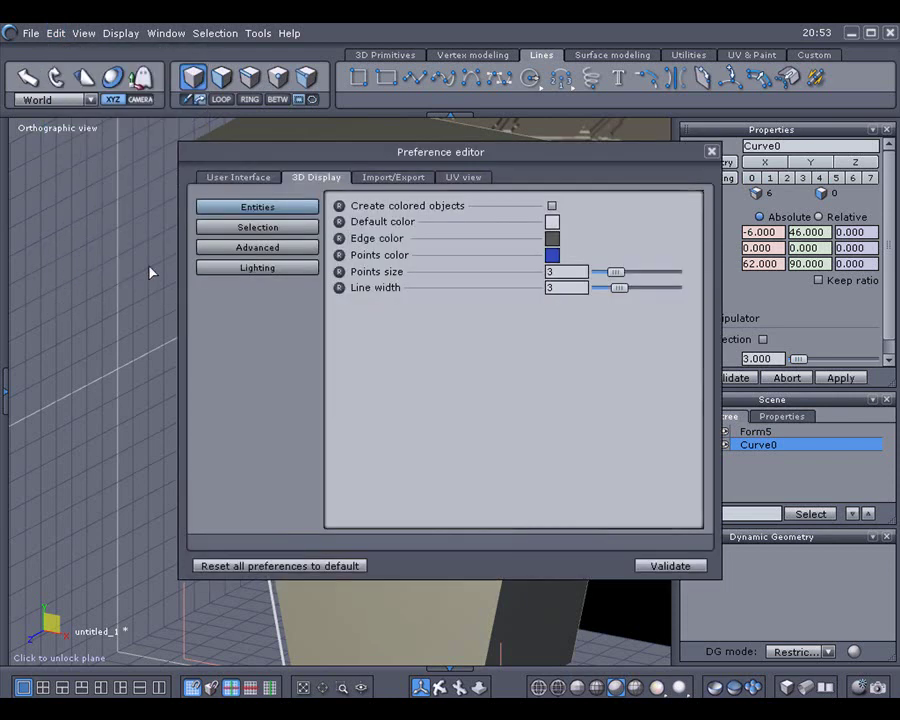
{"action": "left_click", "coordinate": [279, 231]}
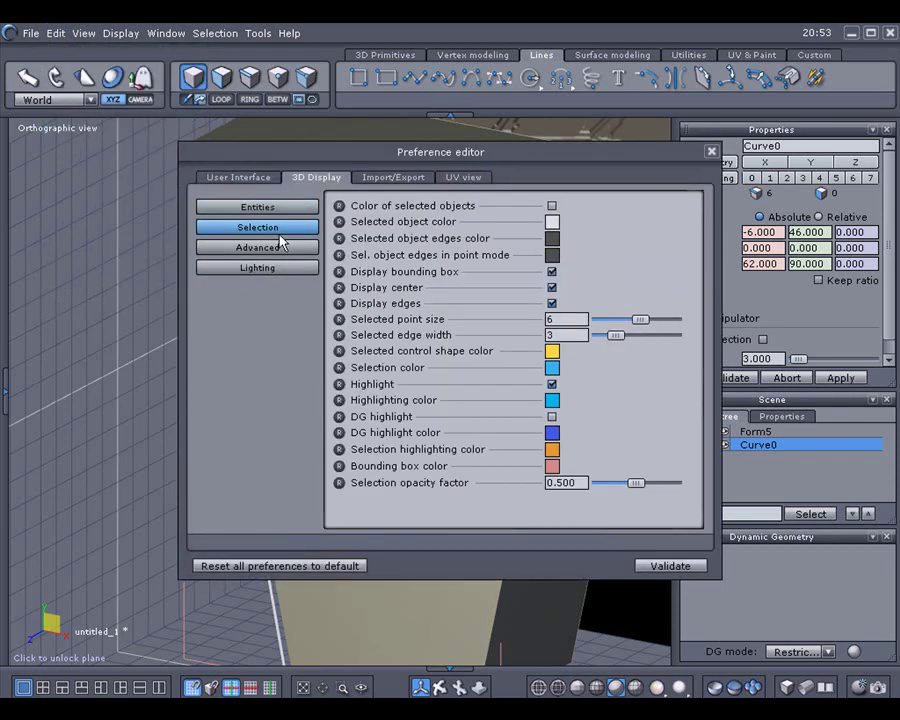
{"action": "left_click", "coordinate": [552, 273]}
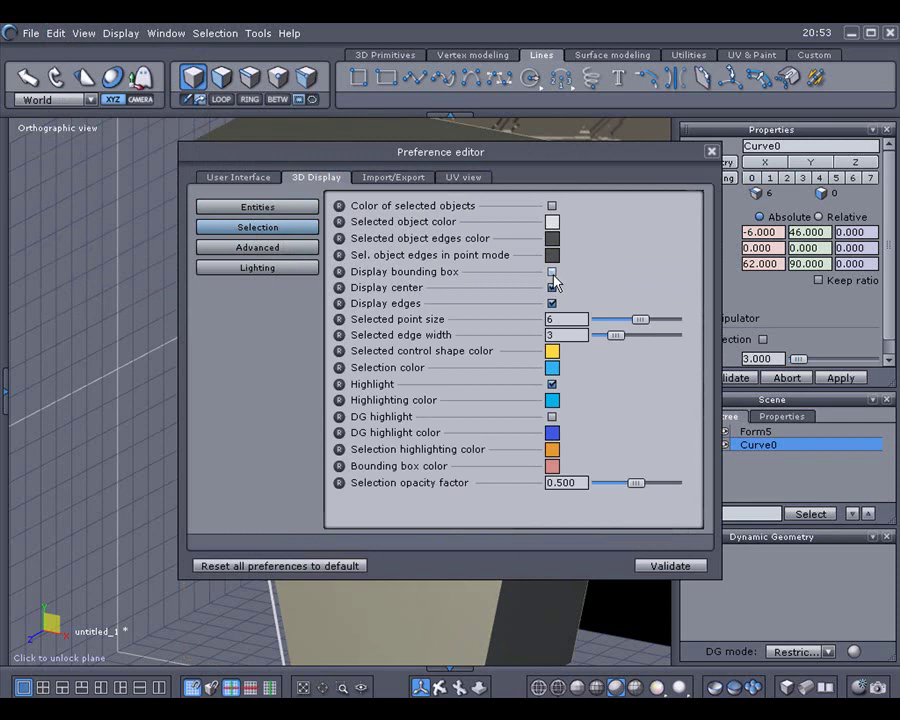
Step: Enable Display command viewer in the user interface preferences and apply the changes
{"action": "left_click", "coordinate": [240, 268]}
{"action": "left_click", "coordinate": [240, 180]}
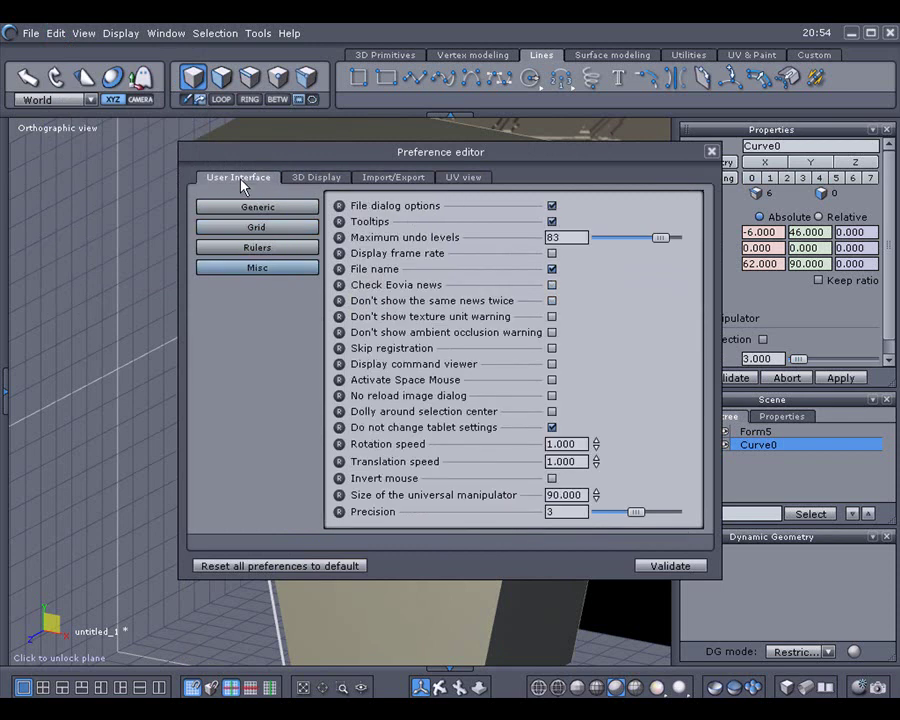
{"action": "left_click", "coordinate": [551, 364]}
{"action": "left_click", "coordinate": [666, 566]}
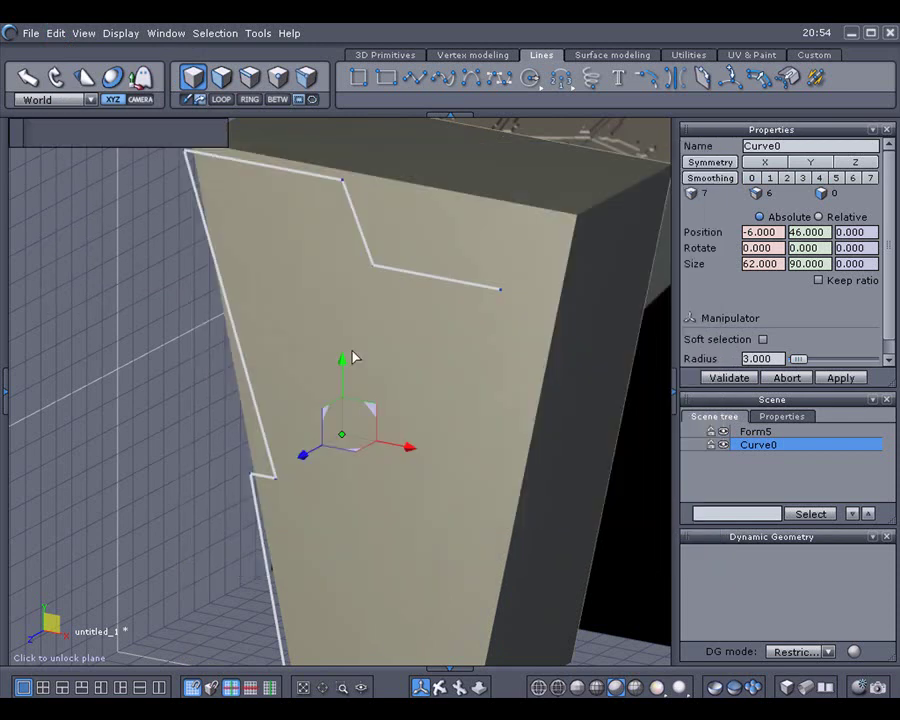
Step: Move the command viewer above the object properties and bring up the program's splash screen
{"action": "left_click_drag", "start_coordinate": [15, 140], "coordinate": [693, 122]}
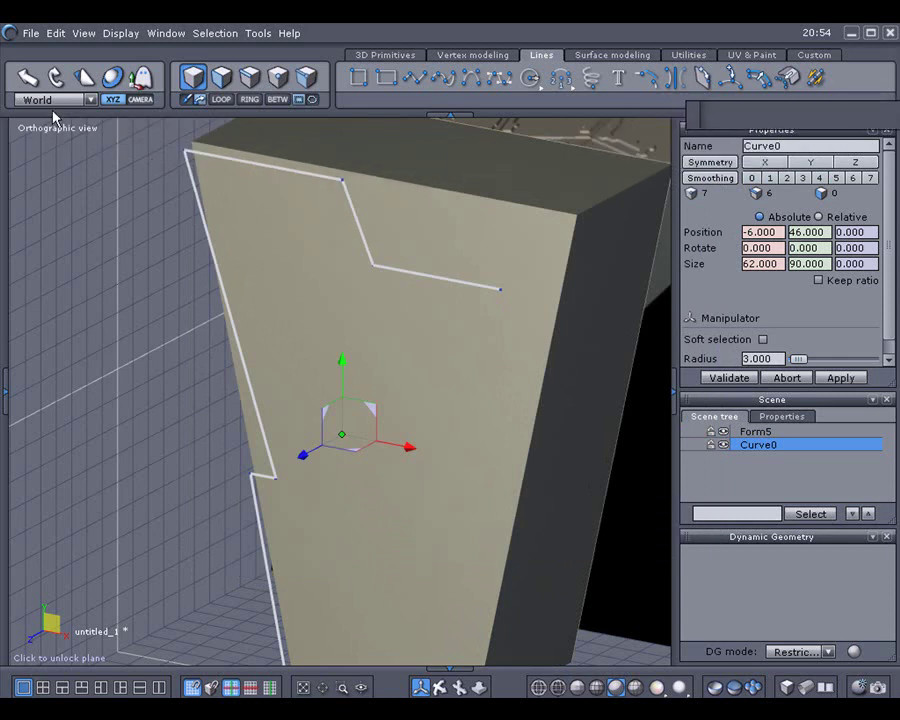
{"action": "left_click", "coordinate": [9, 34]}
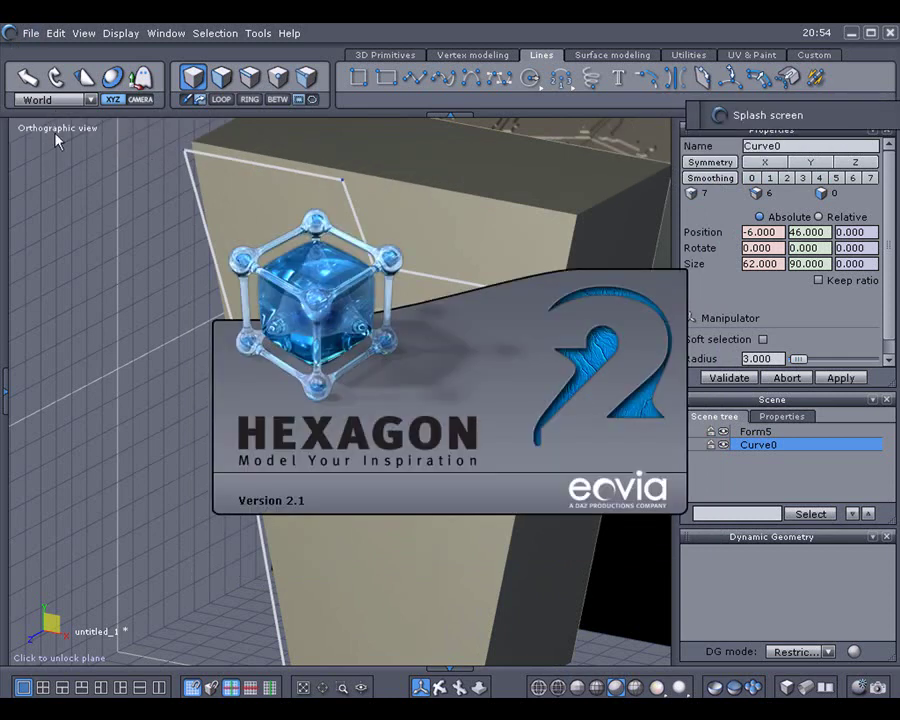
Step: Dismiss the splash screen and scale the polyline uniformly to about 44.2 by 64.2 in the front view
{"action": "left_click", "coordinate": [150, 384]}
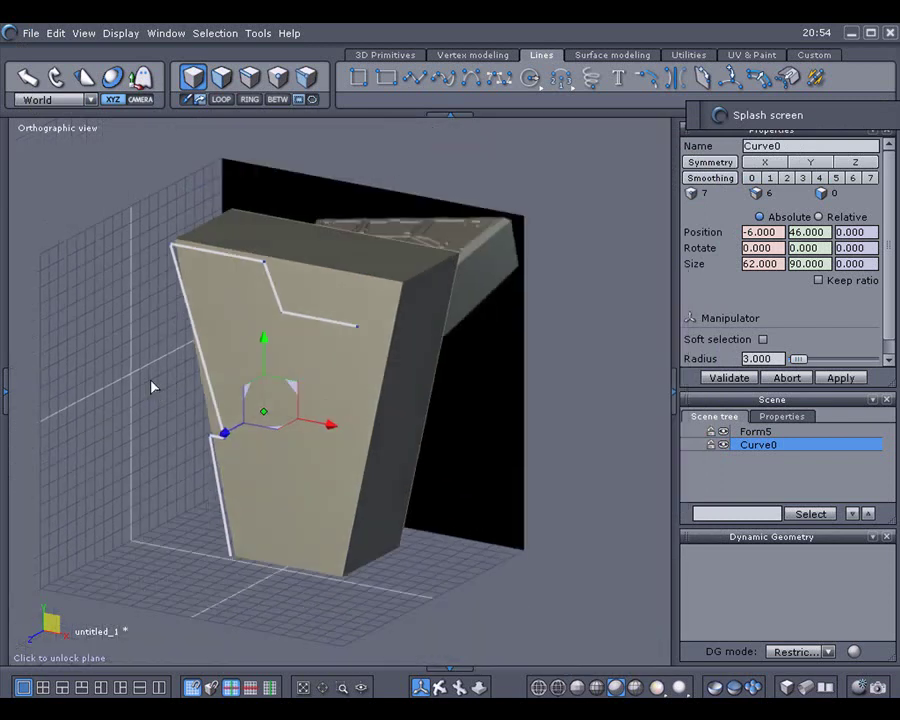
{"action": "key", "text": "2"}
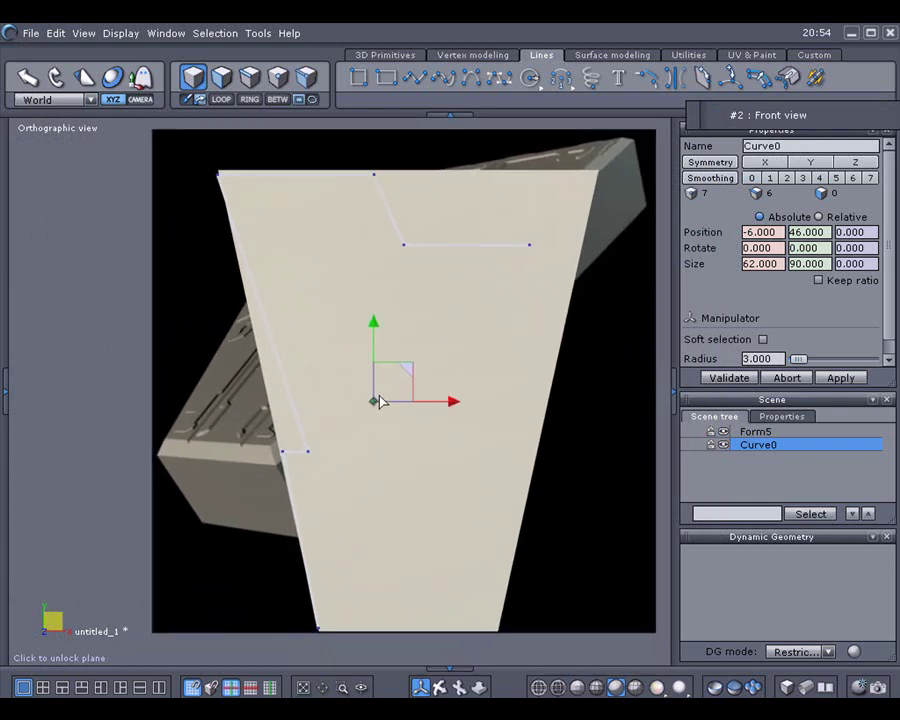
{"action": "left_click", "coordinate": [112, 77]}
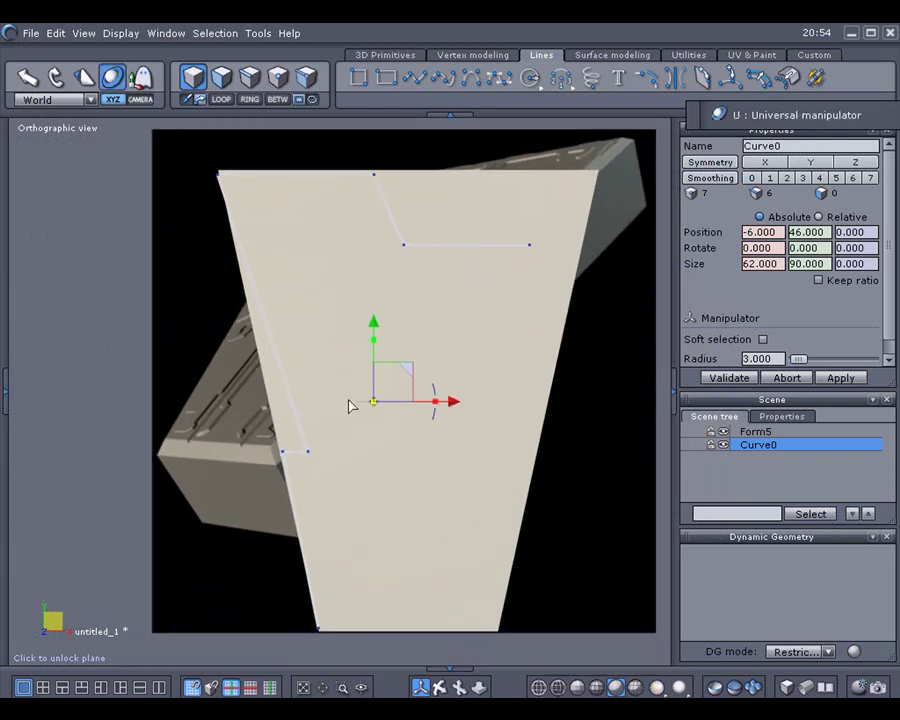
{"action": "left_click_drag", "start_coordinate": [374, 405], "coordinate": [378, 455]}
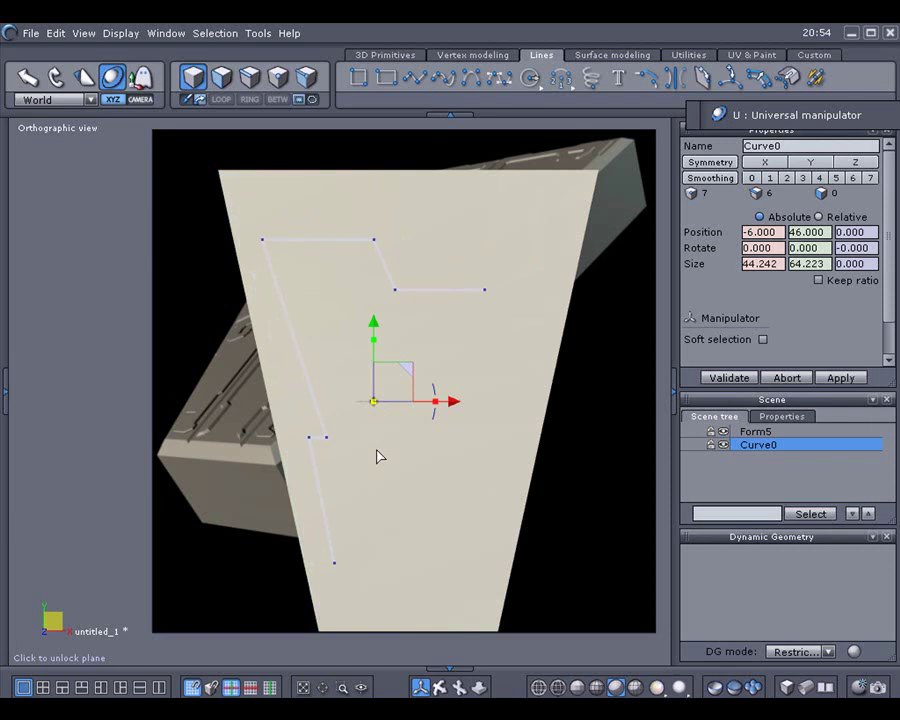
Step: Offset the scaled polyline outward by about 2.424 as a second curve, keeping the original
{"action": "left_click", "coordinate": [759, 79]}
{"action": "mouse_move", "coordinate": [793, 275]}
{"action": "left_mouse_down"}
{"action": "mouse_move", "coordinate": [794, 305]}
{"action": "mouse_move", "coordinate": [797, 278]}
{"action": "left_mouse_up"}
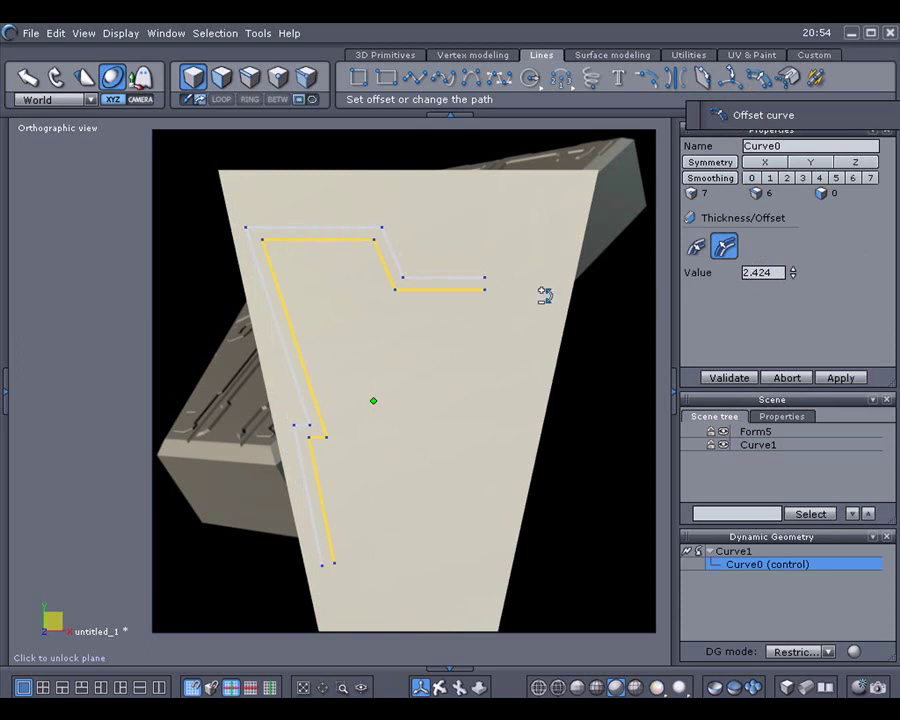
{"action": "left_click", "coordinate": [718, 382]}
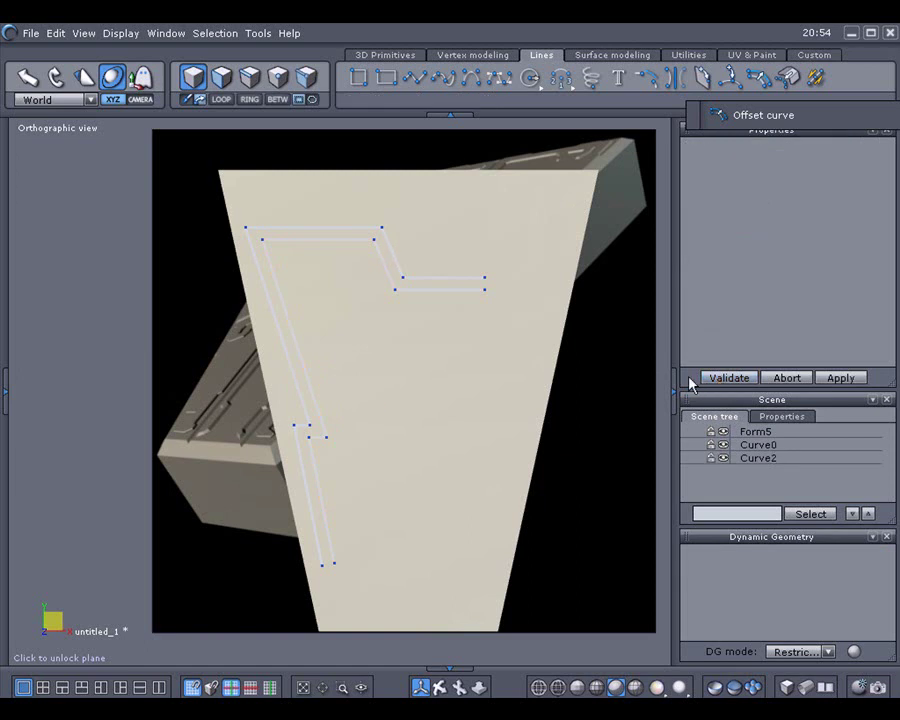
Step: Display the custom palette and connect the original and offset polylines with a ruled surface
{"action": "scroll", "coordinate": [600, 58], "scroll_direction": "down", "scroll_amount": 4}
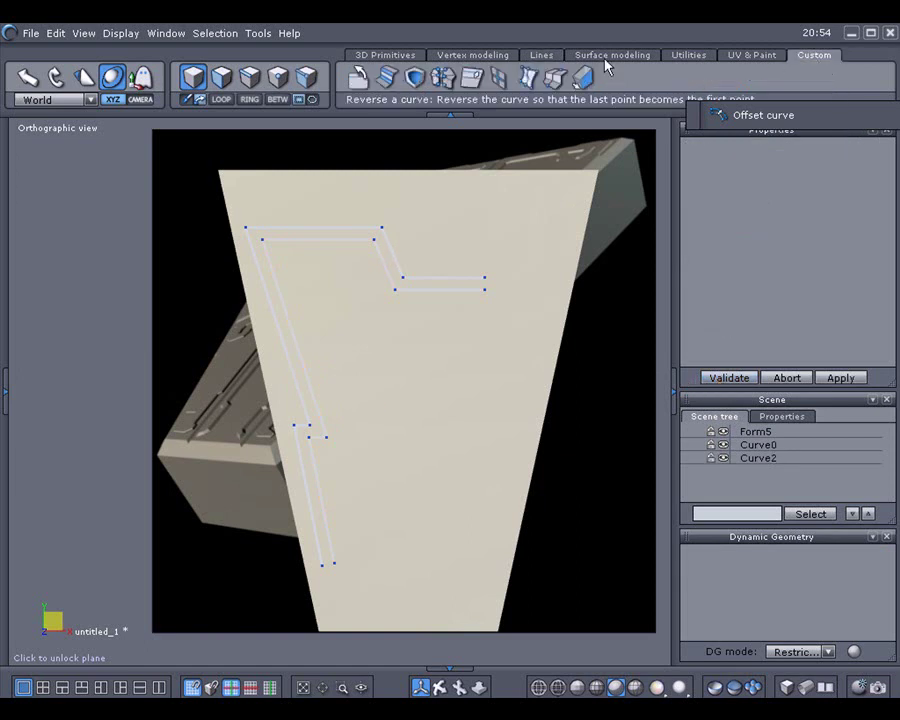
{"action": "left_click", "coordinate": [357, 77]}
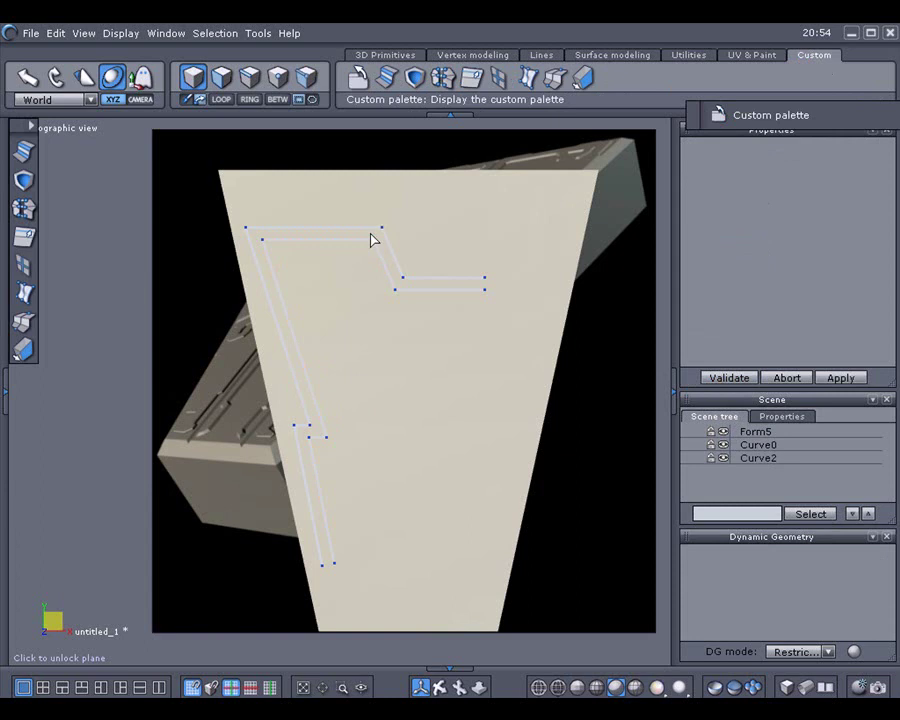
{"action": "left_click", "coordinate": [27, 295]}
{"action": "left_click", "coordinate": [485, 284]}
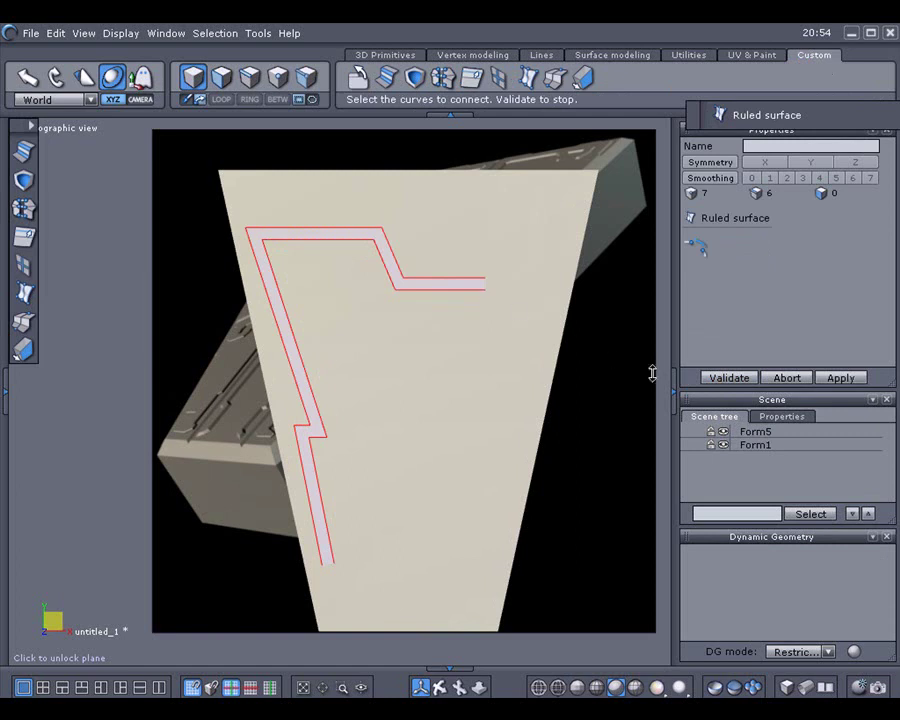
Step: Show mesh edges over the shaded model and lock the tapered block in the scene
{"action": "left_click", "coordinate": [597, 688]}
{"action": "scroll", "coordinate": [410, 484], "scroll_direction": "up", "scroll_amount": 3}
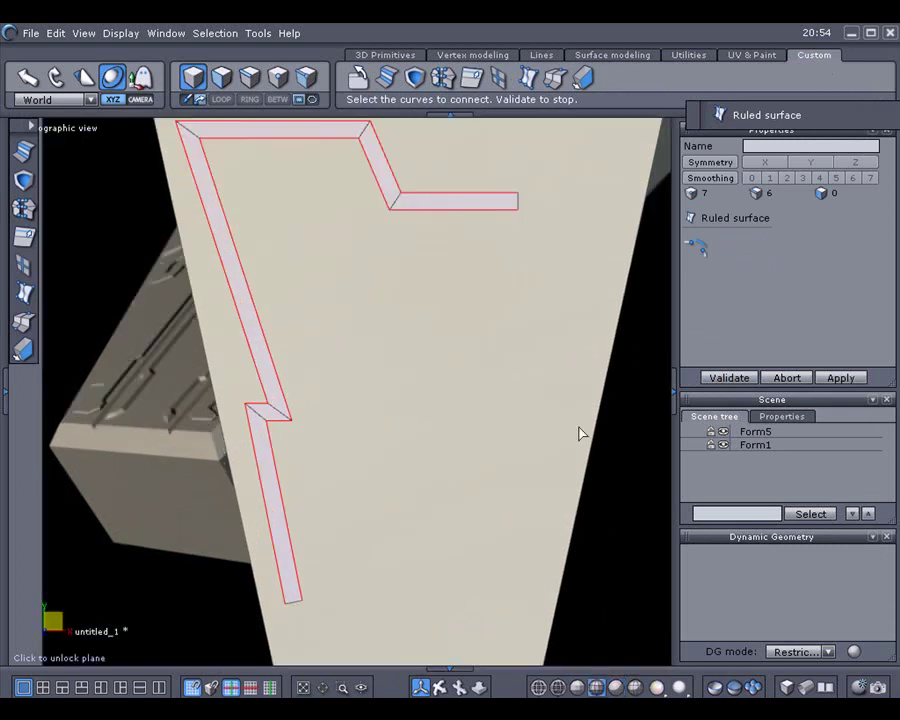
{"action": "left_click", "coordinate": [711, 432]}
{"action": "middle_click_drag", "start_coordinate": [448, 270], "coordinate": [456, 286]}
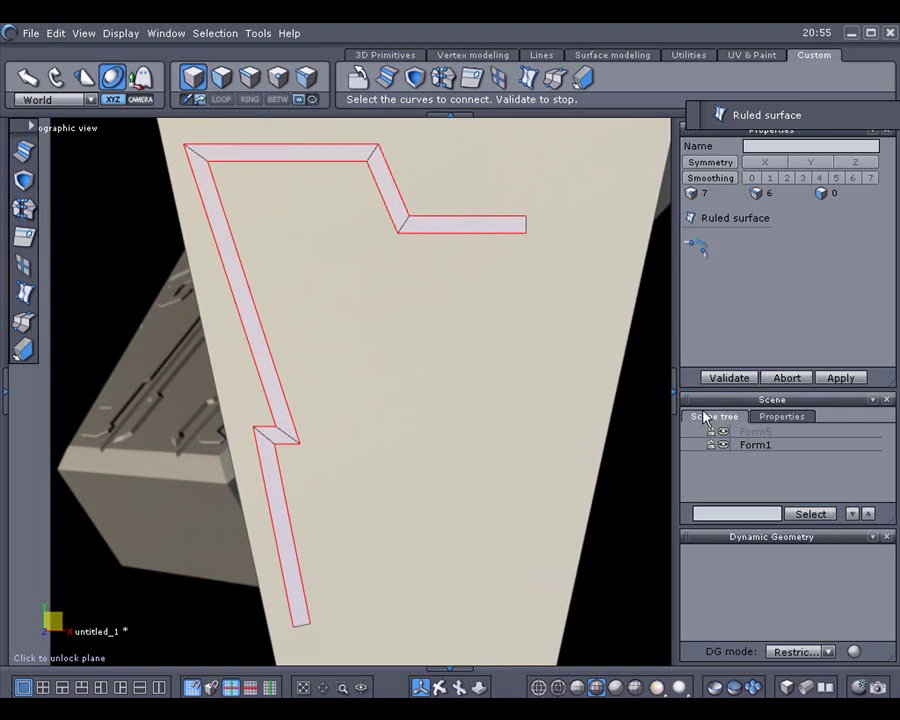
Step: Validate the ruled surface and collapse the dynamic geometry of the resulting strip
{"action": "left_click", "coordinate": [726, 378]}
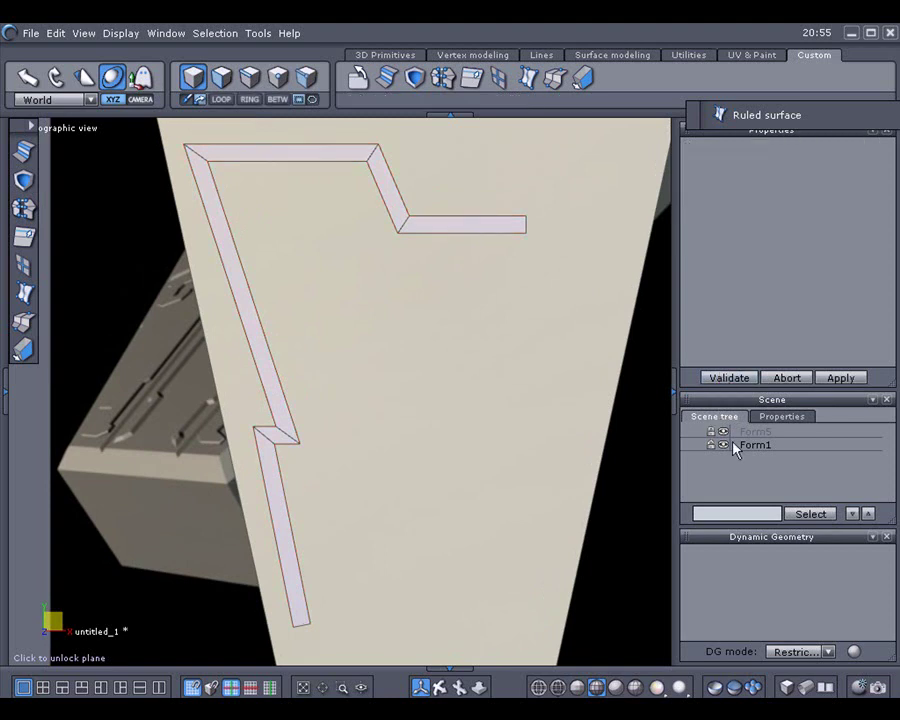
{"action": "left_click", "coordinate": [752, 445]}
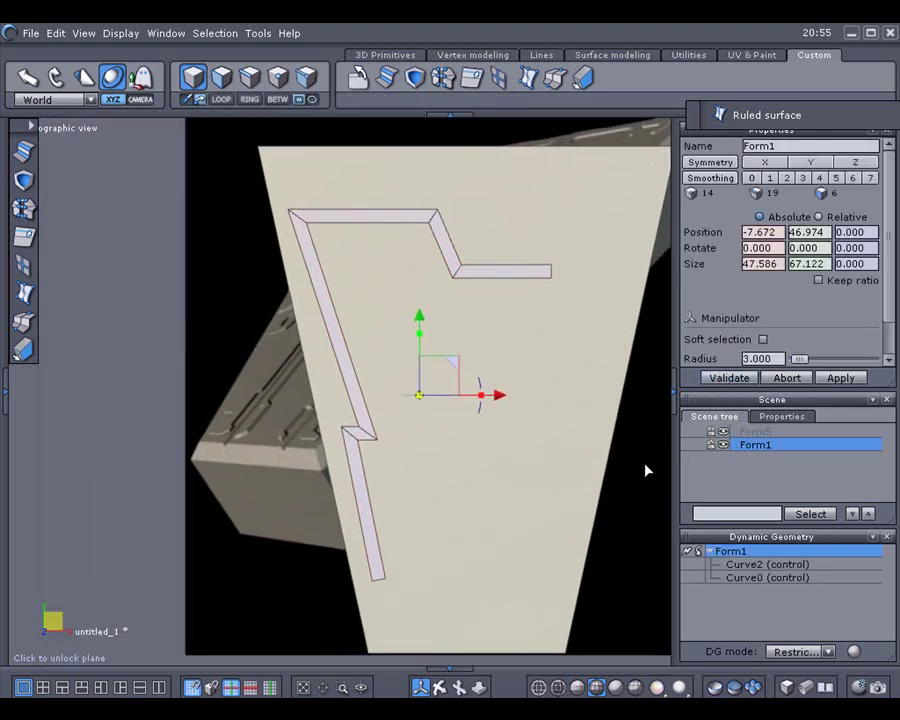
{"action": "left_click", "coordinate": [688, 551]}
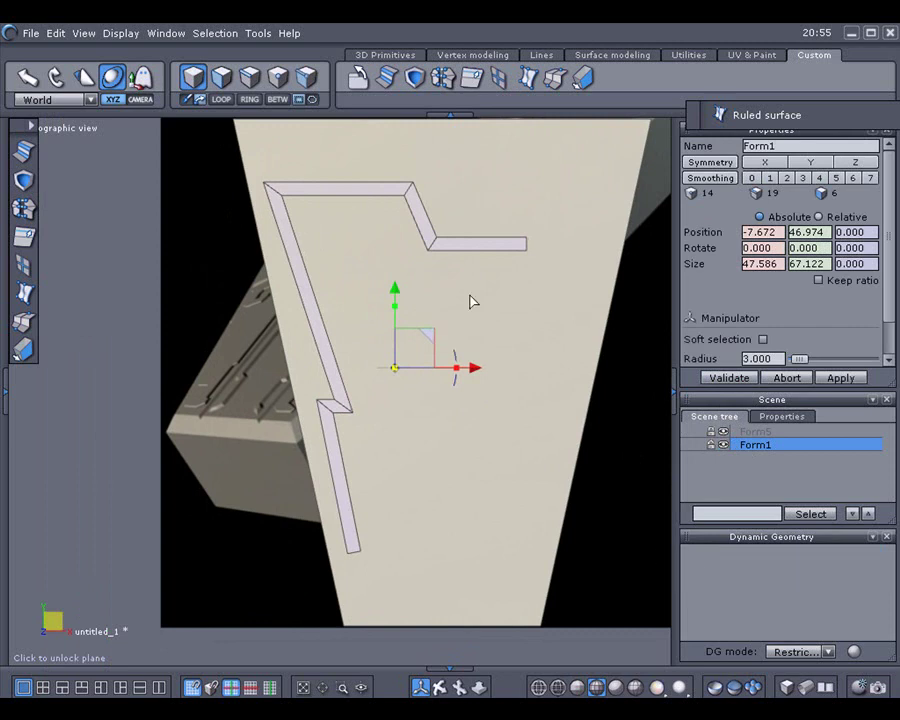
Step: Try smoothing levels 2 and 1 on the strip, and reset its smoothing to 0
{"action": "left_click", "coordinate": [787, 178]}
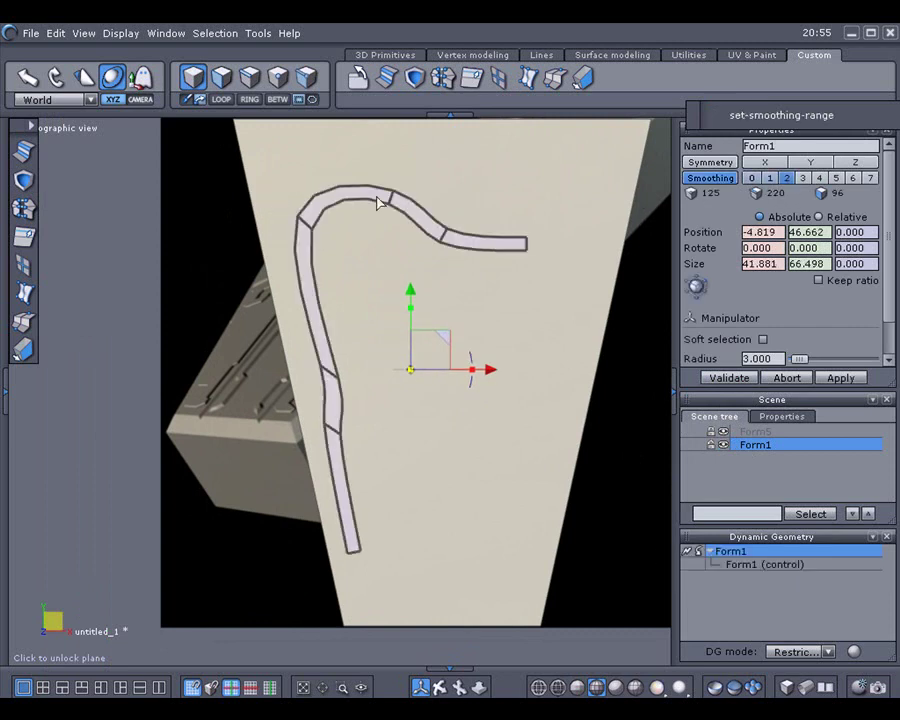
{"action": "left_click", "coordinate": [751, 179]}
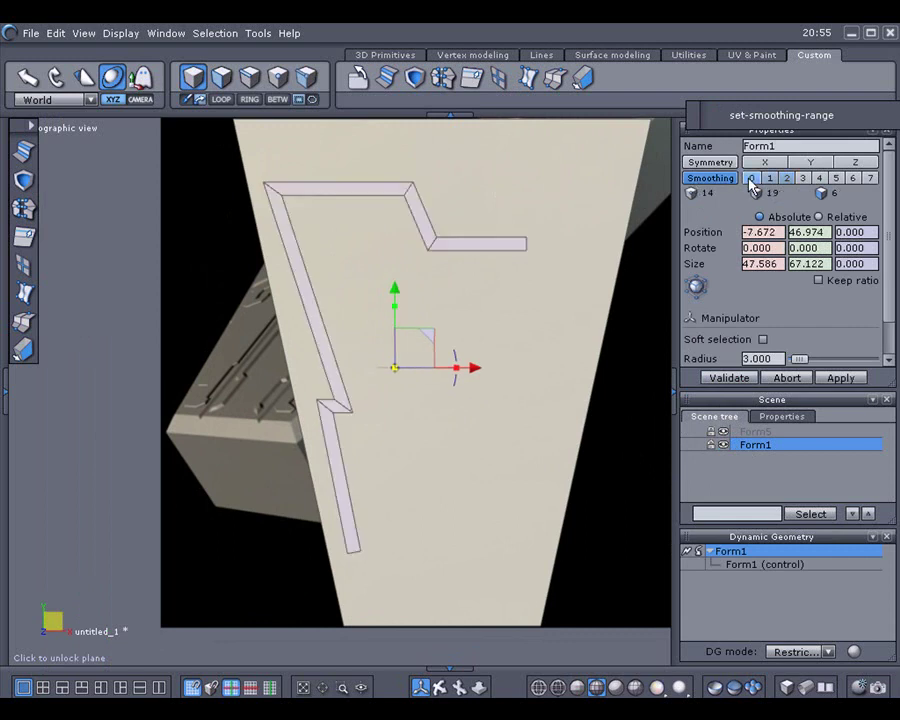
{"action": "left_click", "coordinate": [769, 179]}
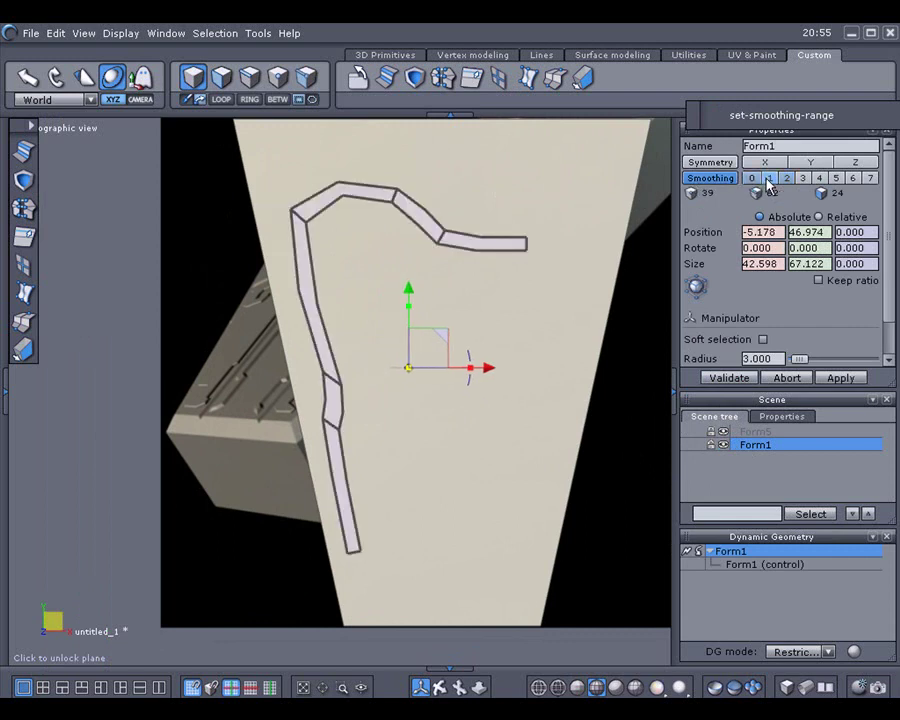
{"action": "left_click", "coordinate": [752, 178]}
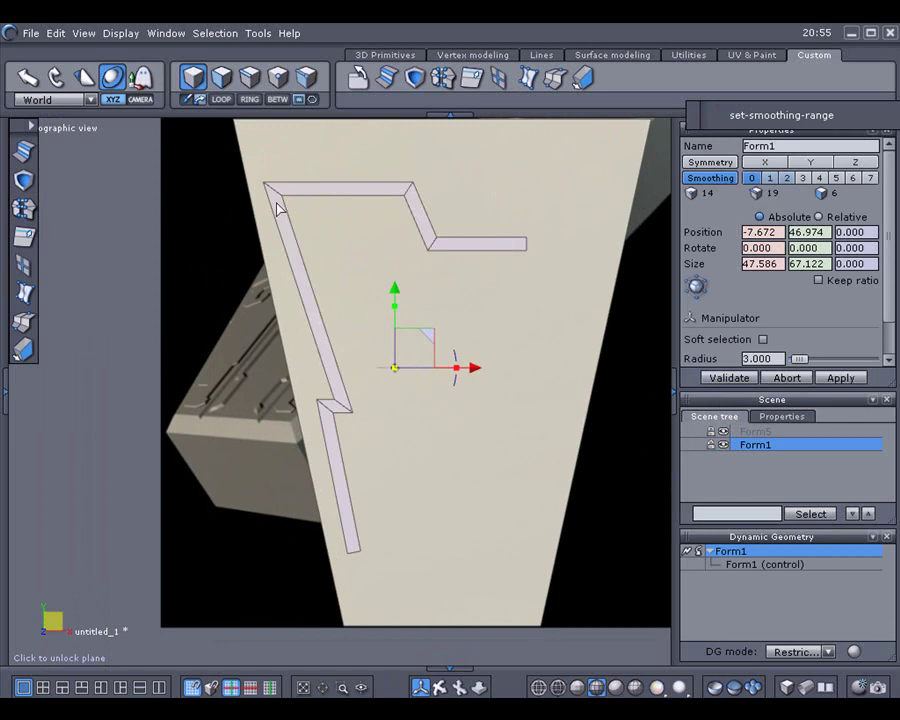
Step: Extract closely spaced edges around the strip's two upper corner edges, its rightmost zigzag corner edge and its bottom end edge
{"action": "left_click", "coordinate": [249, 80]}
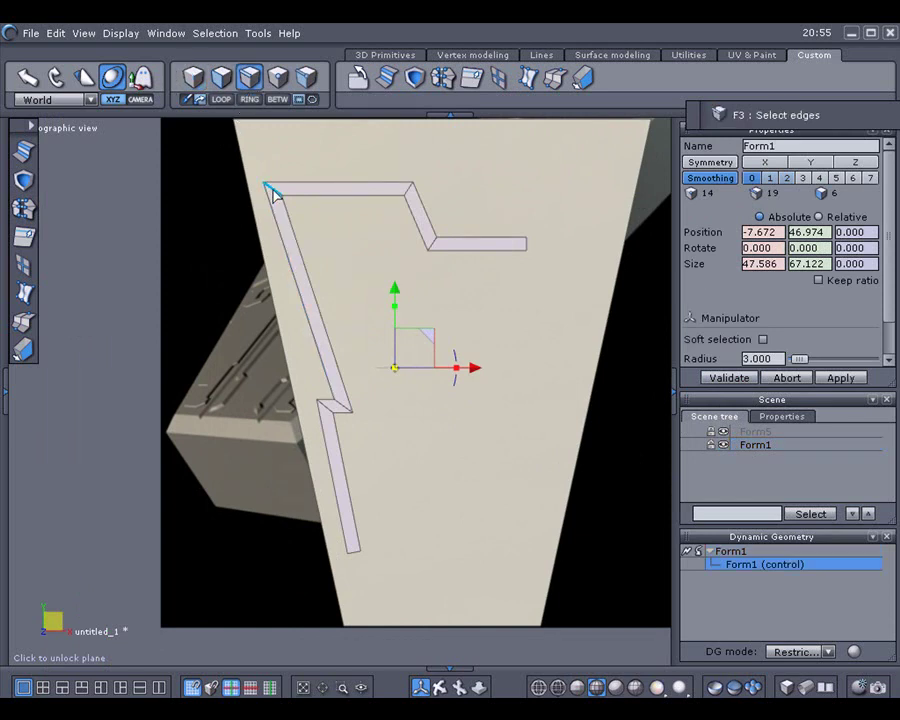
{"action": "left_click", "coordinate": [274, 191]}
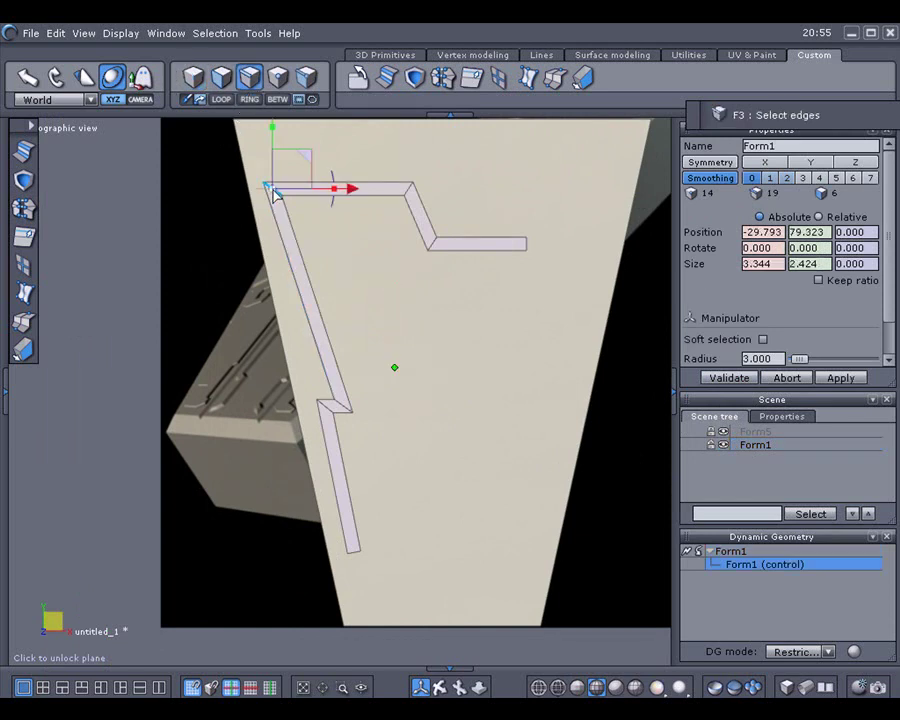
{"action": "left_click", "coordinate": [341, 404], "text": "shift"}
{"action": "left_click", "coordinate": [407, 194], "text": "shift"}
{"action": "left_click", "coordinate": [355, 550], "text": "shift"}
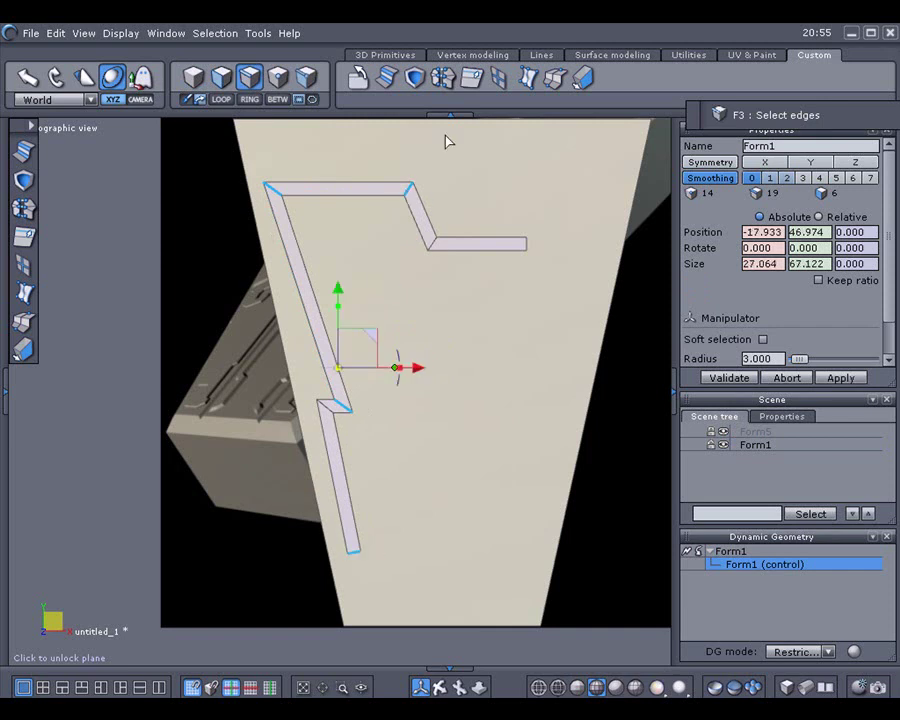
{"action": "left_click", "coordinate": [484, 56]}
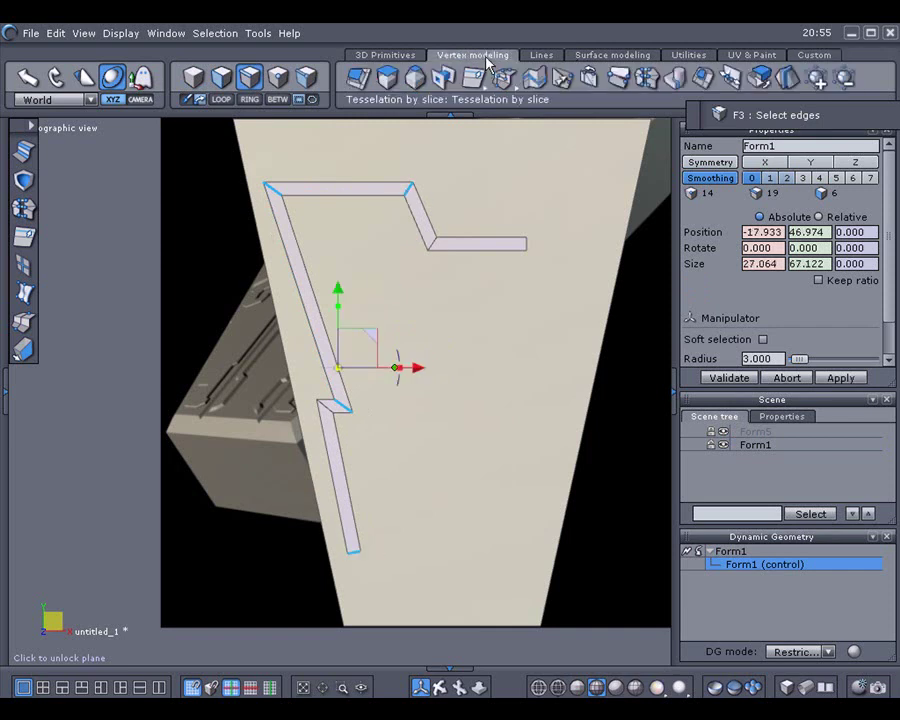
{"action": "left_click", "coordinate": [475, 82]}
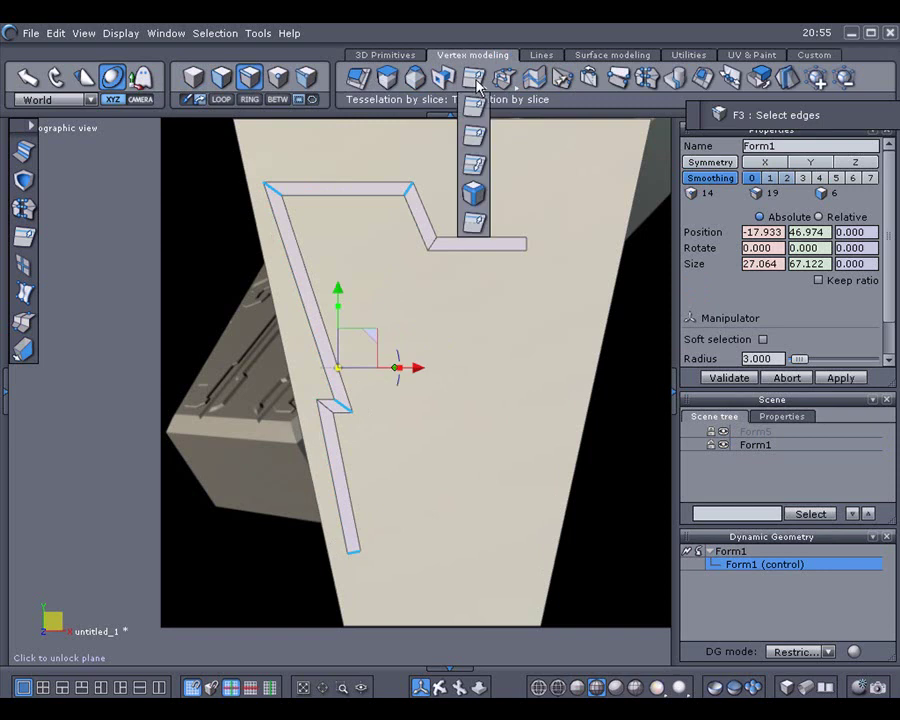
{"action": "left_click", "coordinate": [477, 172]}
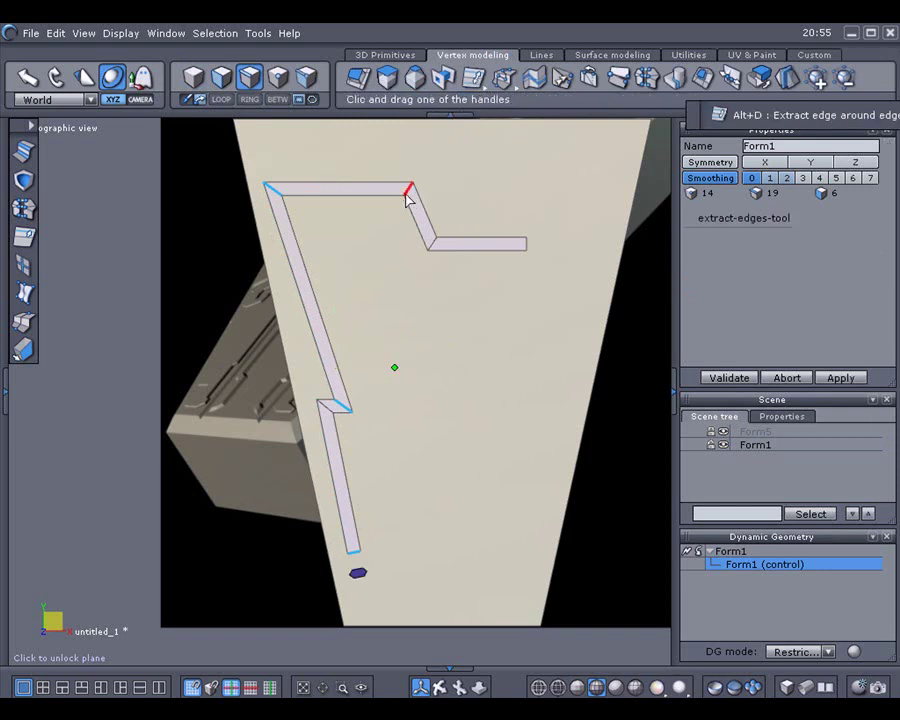
{"action": "left_click", "coordinate": [407, 197]}
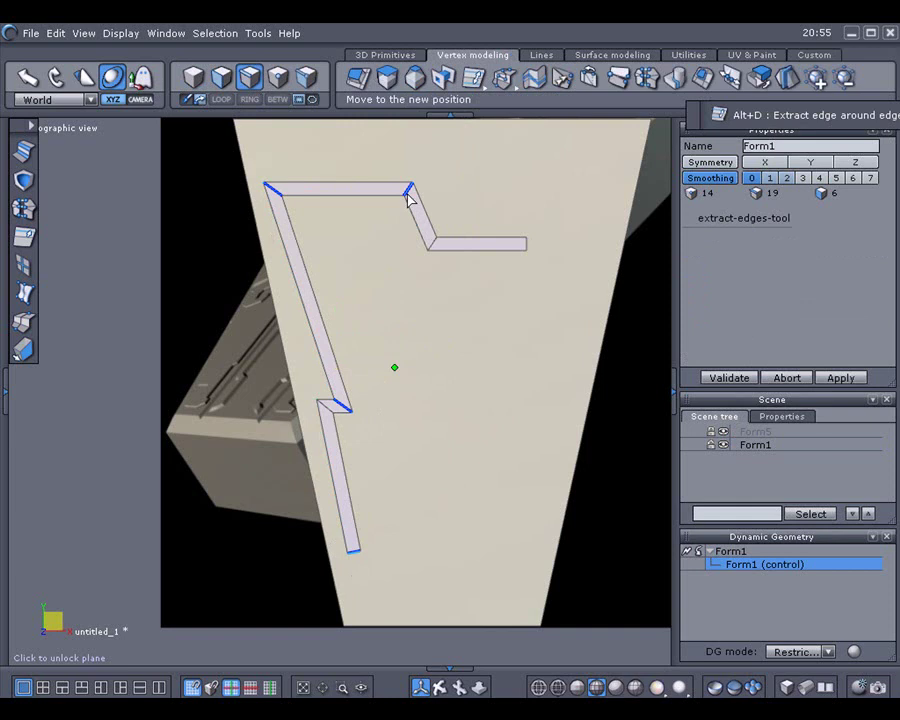
{"action": "scroll", "coordinate": [407, 197], "scroll_direction": "up", "scroll_amount": 5}
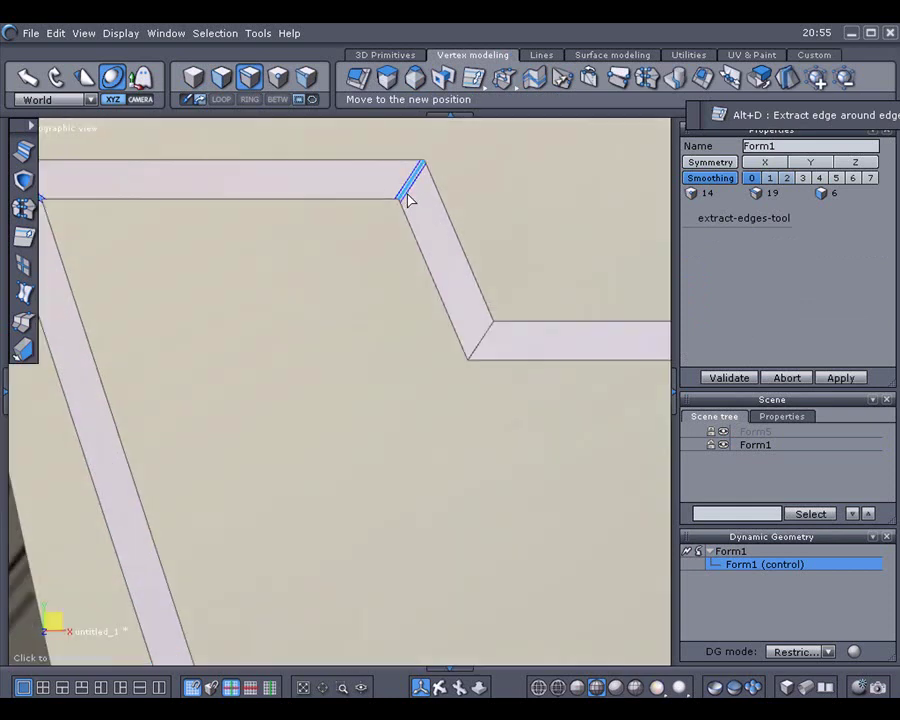
{"action": "scroll", "coordinate": [408, 200], "scroll_direction": "up", "scroll_amount": 3}
{"action": "left_click", "coordinate": [409, 208]}
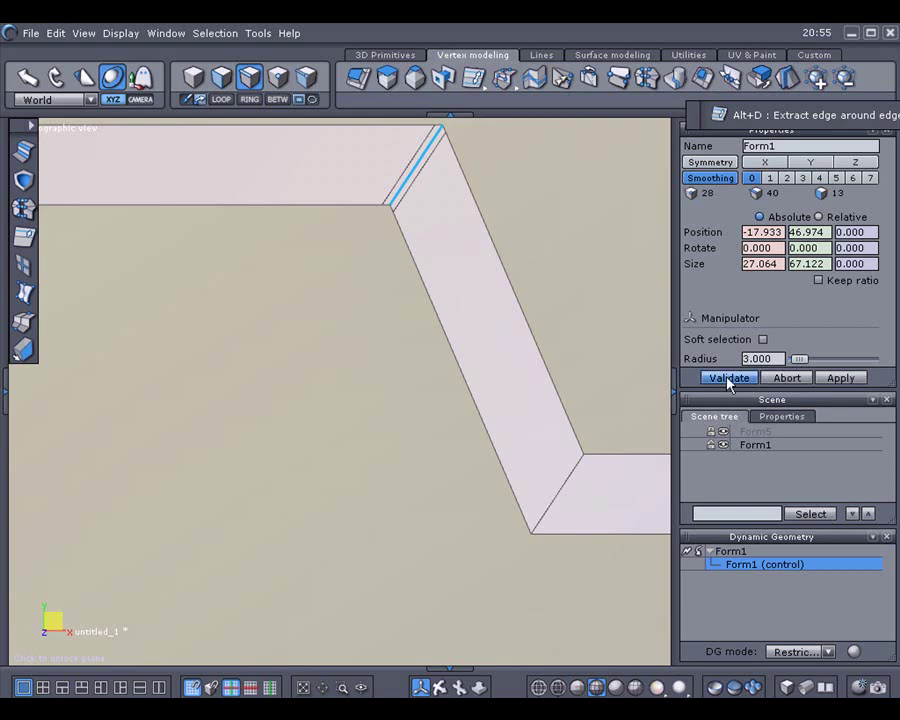
Step: Set the strip's smoothing level to 2
{"action": "scroll", "coordinate": [493, 364], "scroll_direction": "down", "scroll_amount": 5}
{"action": "middle_click_drag", "start_coordinate": [493, 364], "coordinate": [442, 263]}
{"action": "scroll", "coordinate": [449, 265], "scroll_direction": "down", "scroll_amount": 1}
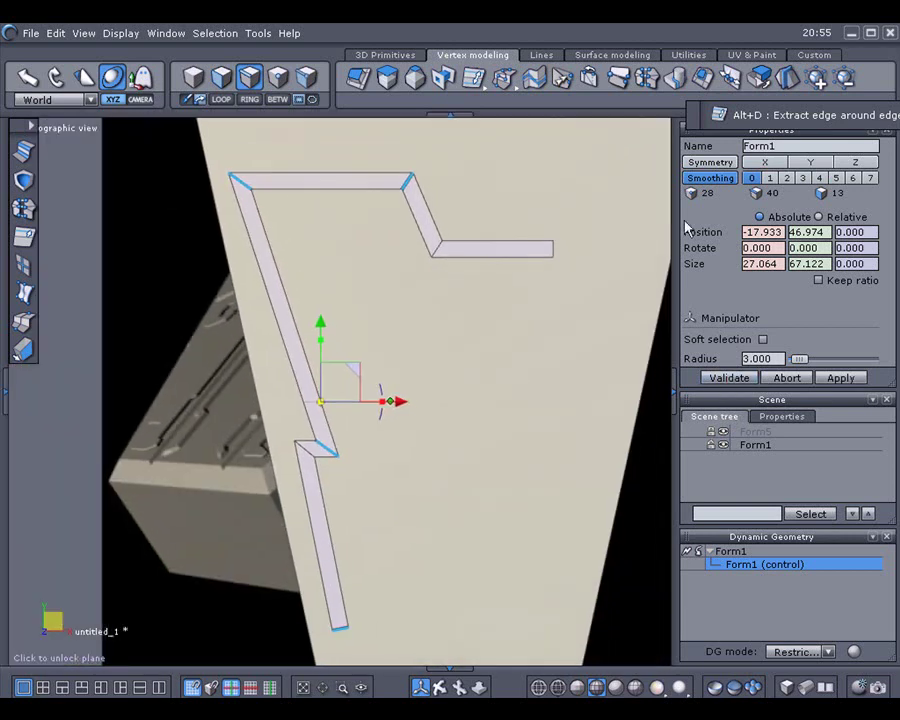
{"action": "left_click", "coordinate": [787, 178]}
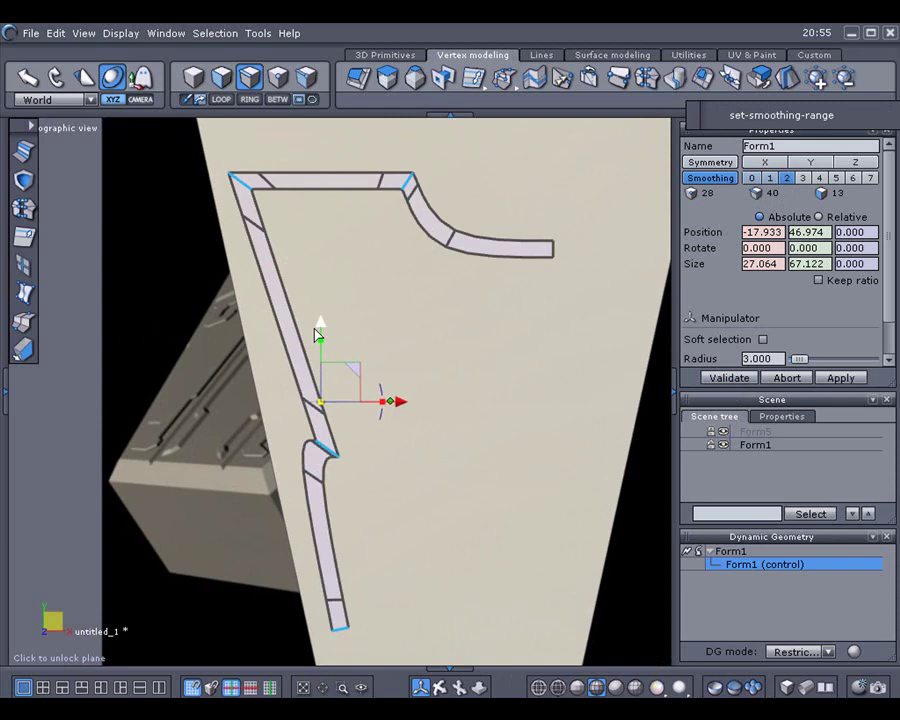
Step: Widen the strip's upper-right segment by moving its lower edge down to Y 66.521, and shorten it by moving its end edge to X 4.521
{"action": "left_click", "coordinate": [499, 260]}
{"action": "mouse_move", "coordinate": [501, 181]}
{"action": "left_mouse_down"}
{"action": "mouse_move", "coordinate": [502, 281]}
{"action": "mouse_move", "coordinate": [496, 187]}
{"action": "left_mouse_up"}
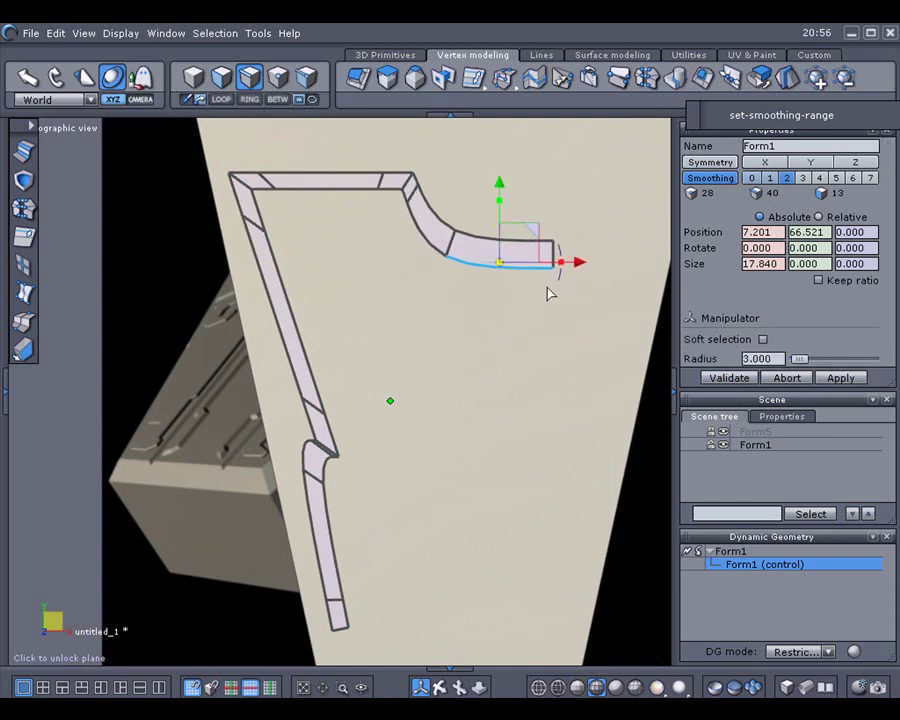
{"action": "left_click", "coordinate": [555, 254]}
{"action": "left_click_drag", "start_coordinate": [632, 260], "coordinate": [540, 247]}
Step: Hide the tapered block so only the strip is shown against the reference image, viewed at an angle
{"action": "scroll", "coordinate": [566, 304], "scroll_direction": "down", "scroll_amount": 1}
{"action": "middle_click_drag", "start_coordinate": [569, 303], "coordinate": [556, 320]}
{"action": "right_click_drag", "start_coordinate": [555, 320], "coordinate": [489, 418]}
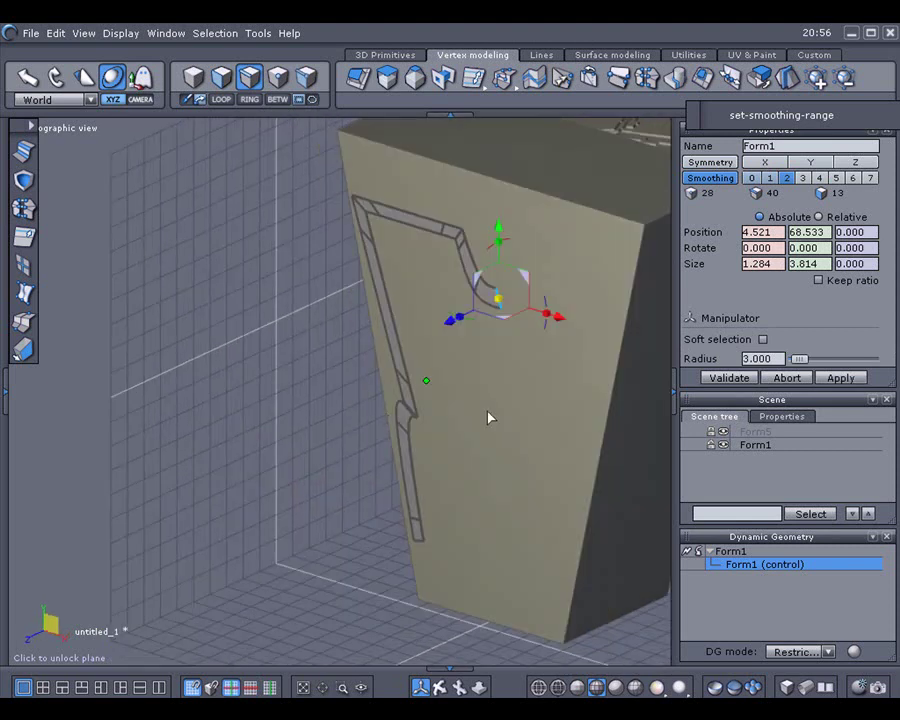
{"action": "left_click", "coordinate": [724, 432]}
{"action": "right_click_drag", "start_coordinate": [578, 393], "coordinate": [504, 345]}
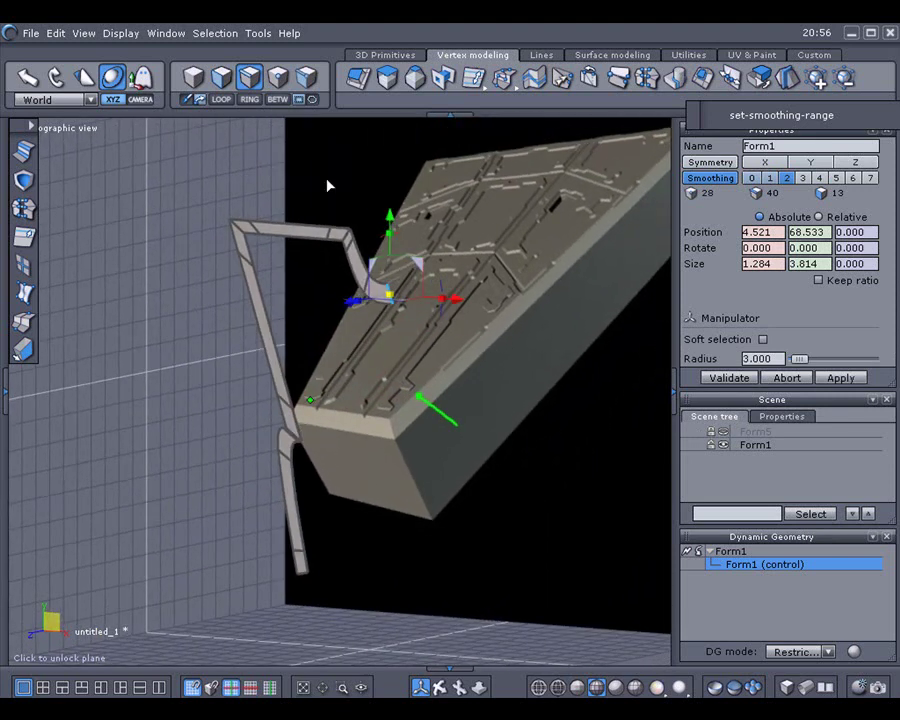
Step: Give the whole strip a thickness of about 3.66 and validate it
{"action": "left_click", "coordinate": [193, 76]}
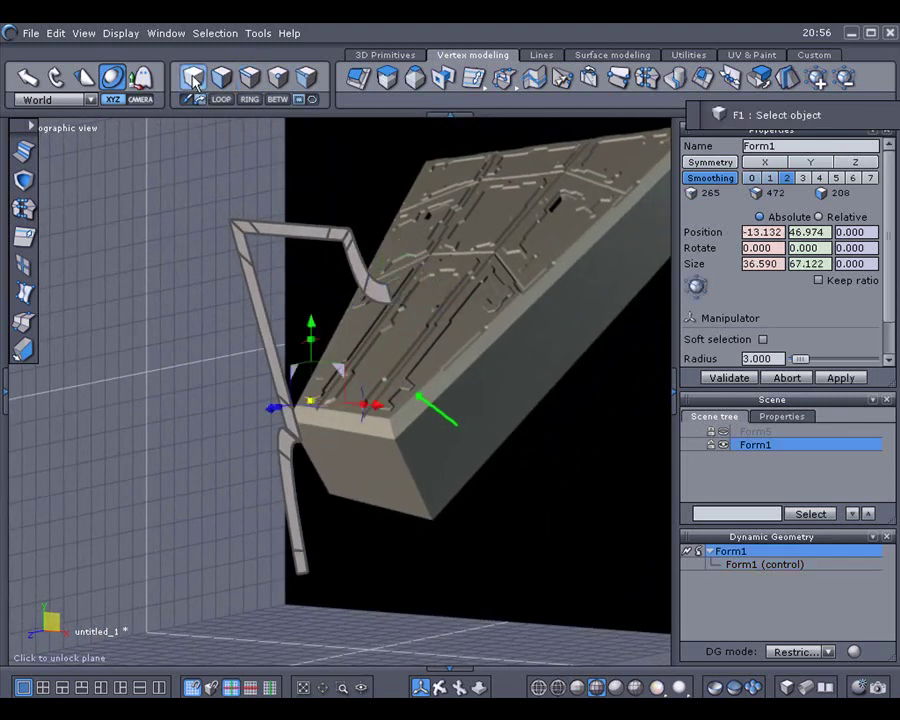
{"action": "left_click", "coordinate": [24, 349]}
{"action": "left_click", "coordinate": [716, 381]}
Step: Chamfer all edges of the thickened strip with a radius of about 0.485 and range 2
{"action": "right_click_drag", "start_coordinate": [460, 299], "coordinate": [424, 276]}
{"action": "left_click", "coordinate": [251, 87]}
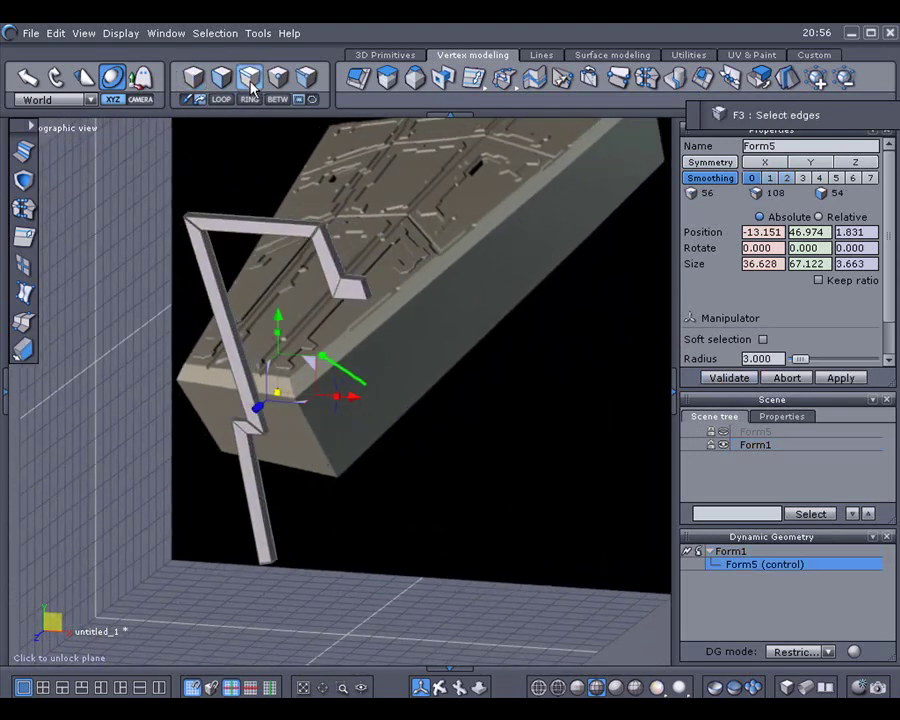
{"action": "key", "text": "ctrl+a"}
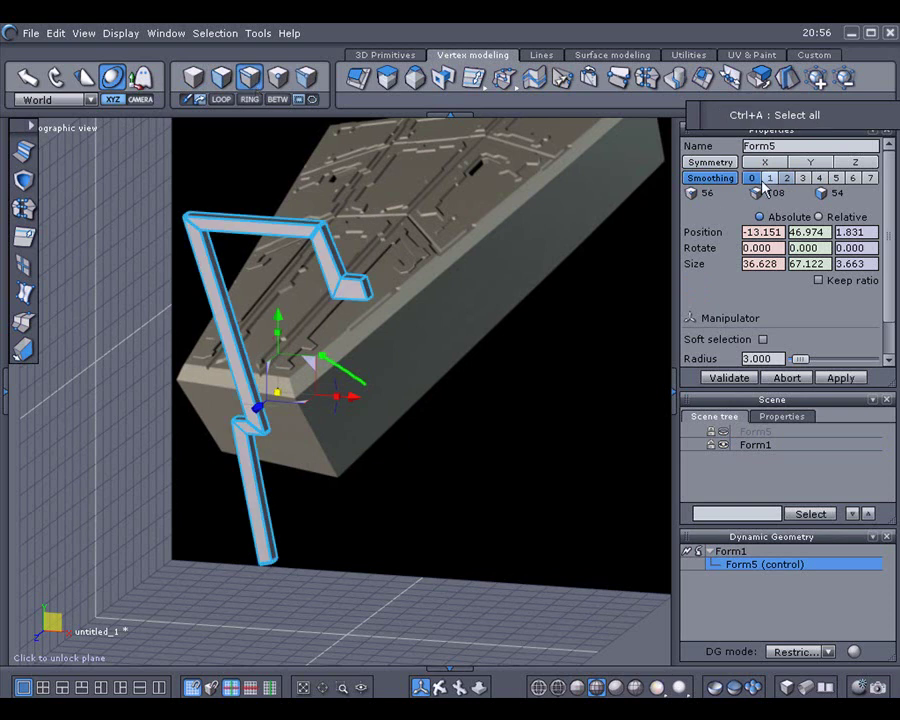
{"action": "left_click", "coordinate": [28, 153]}
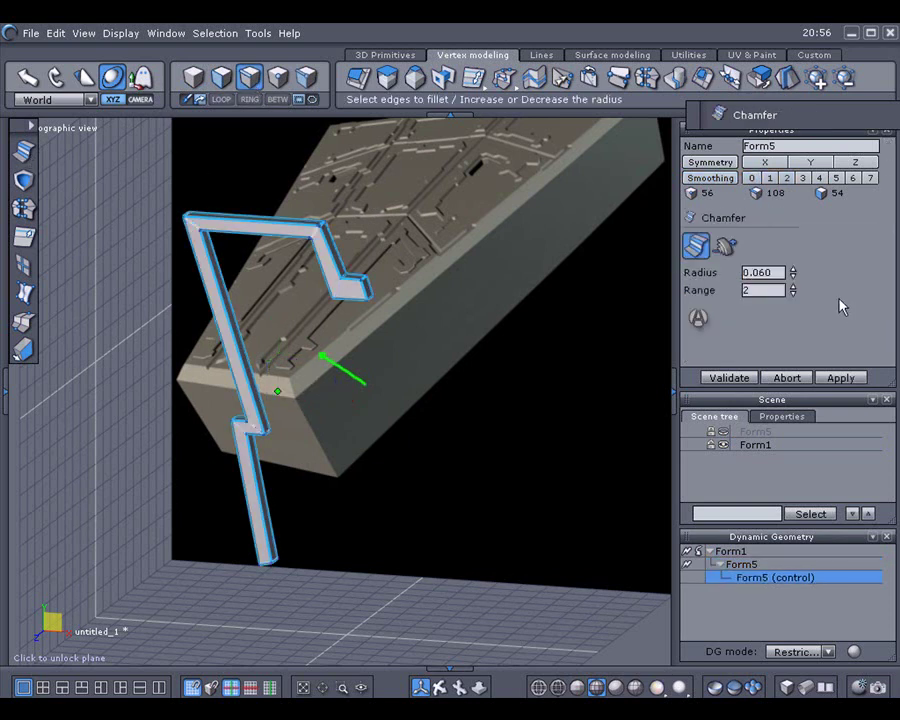
{"action": "mouse_move", "coordinate": [792, 272]}
{"action": "left_mouse_down"}
{"action": "mouse_move", "coordinate": [792, 260]}
{"action": "mouse_move", "coordinate": [793, 269]}
{"action": "left_mouse_up"}
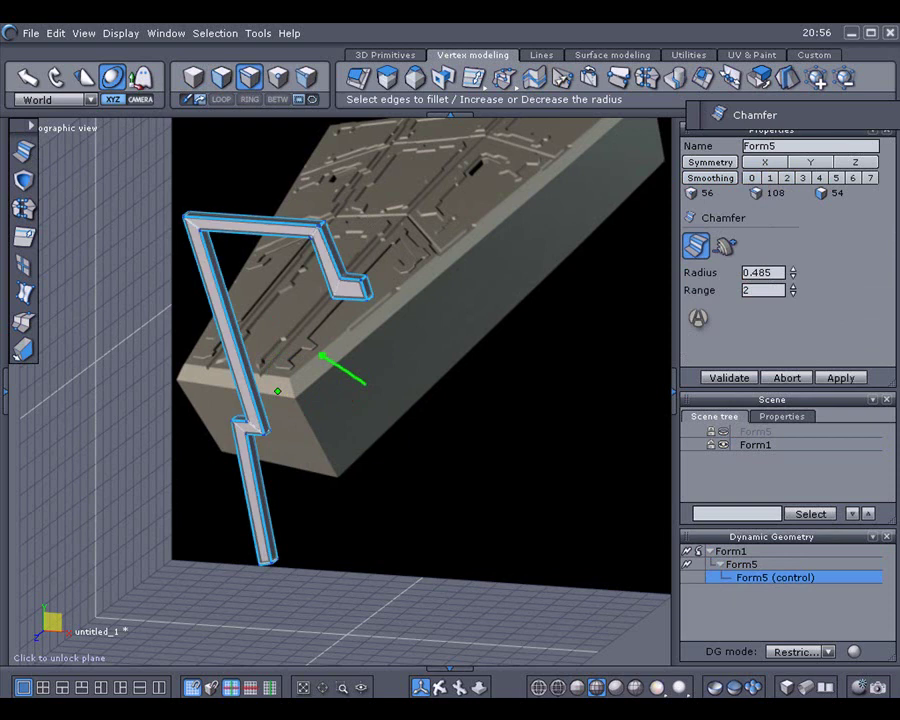
Step: Increase the strip's chamfer radius to 0.885 while checking the corners, and validate it
{"action": "right_click_drag", "start_coordinate": [629, 362], "coordinate": [434, 331]}
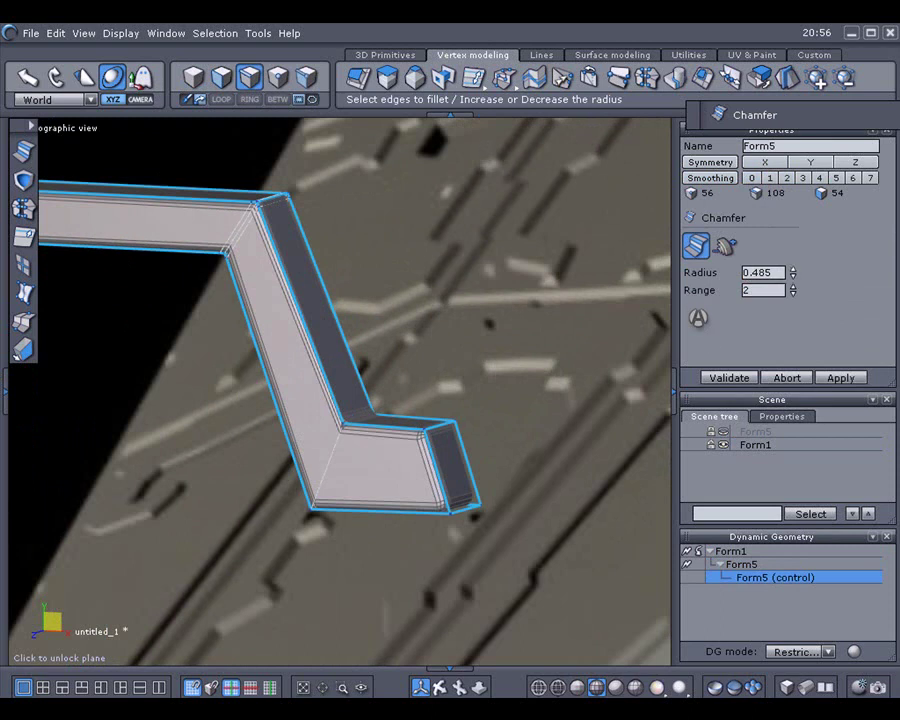
{"action": "left_click_drag", "start_coordinate": [793, 269], "coordinate": [793, 270]}
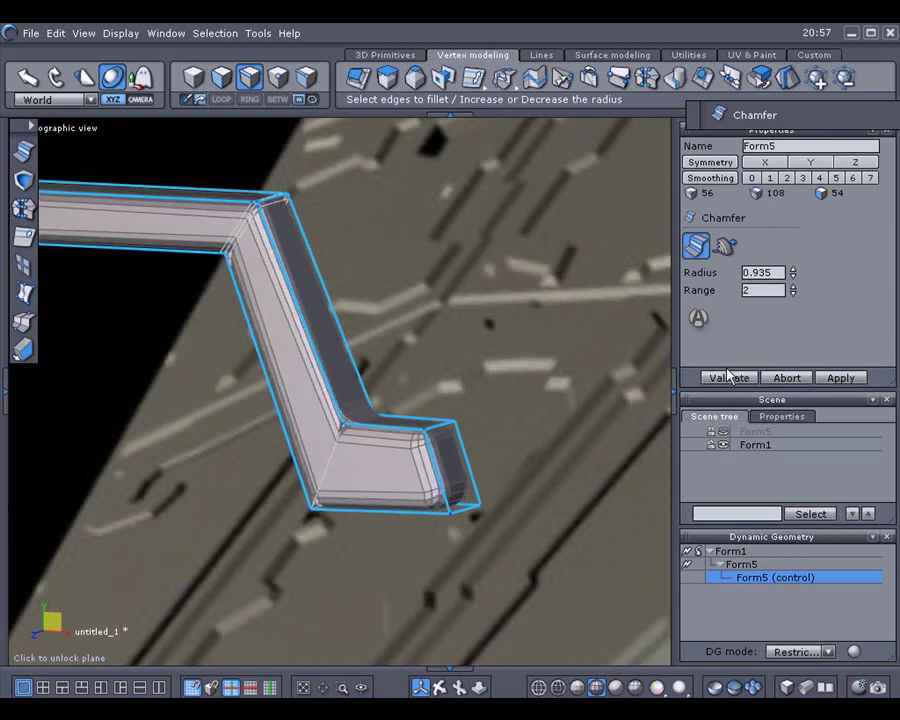
{"action": "right_click_drag", "start_coordinate": [600, 400], "coordinate": [537, 416]}
{"action": "right_click_drag", "start_coordinate": [471, 387], "coordinate": [552, 345]}
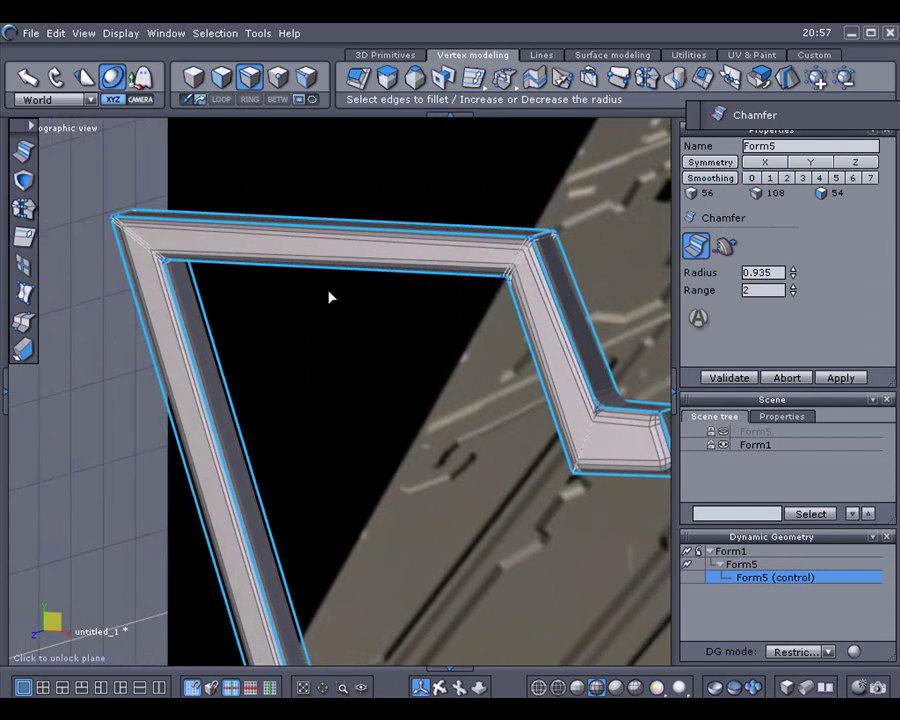
{"action": "left_click_drag", "start_coordinate": [793, 271], "coordinate": [793, 273]}
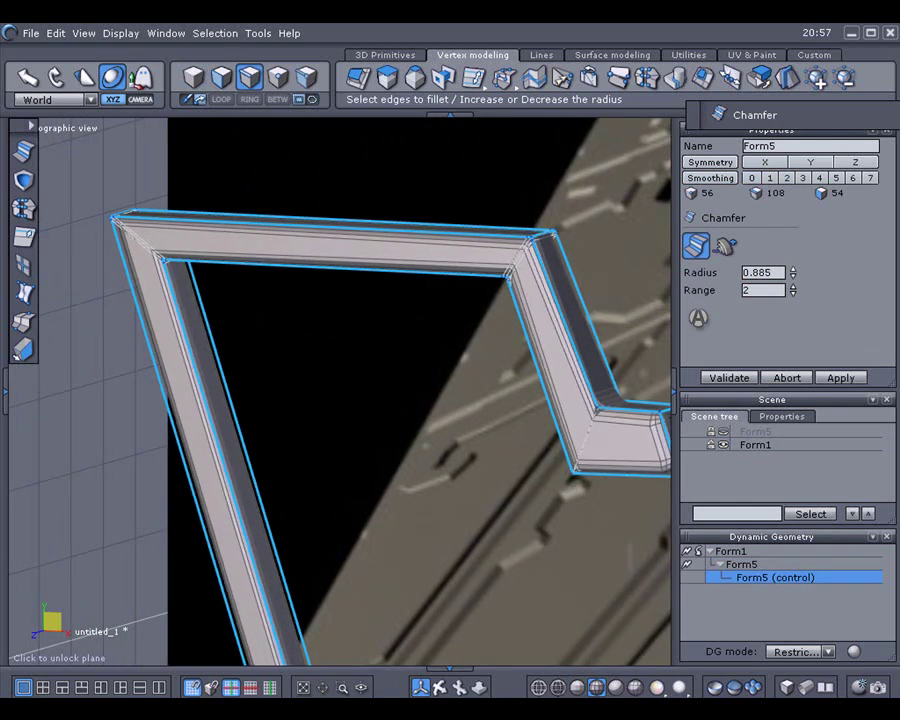
{"action": "left_click", "coordinate": [729, 378]}
{"action": "middle_click_drag", "start_coordinate": [660, 375], "coordinate": [459, 232]}
{"action": "scroll", "coordinate": [459, 232], "scroll_direction": "down", "scroll_amount": 2}
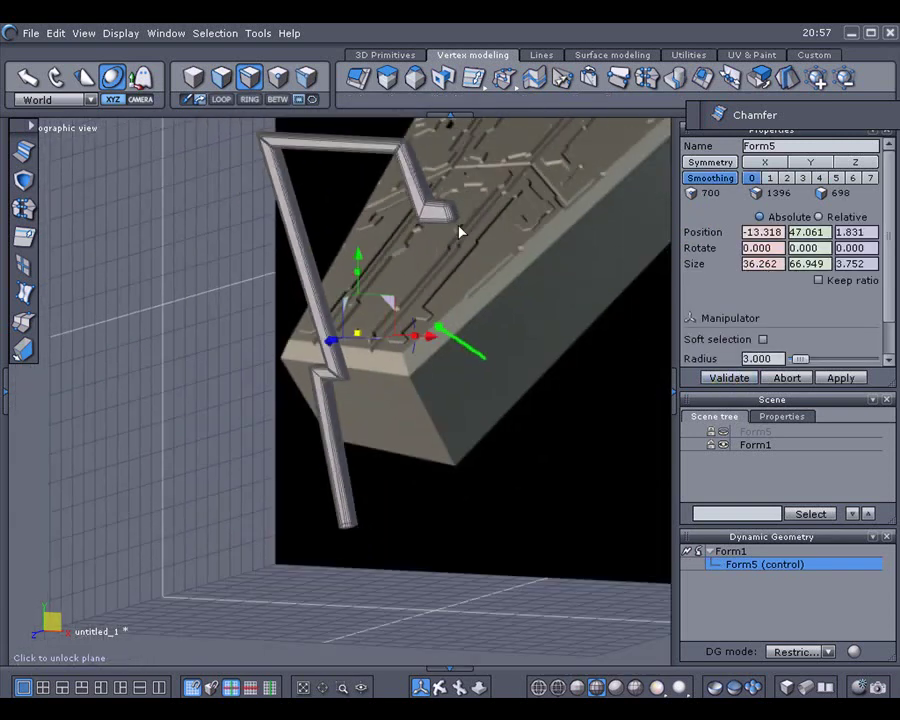
Step: Unhide the tapered block and collapse the construction history of the chamfered strip
{"action": "left_click", "coordinate": [711, 432]}
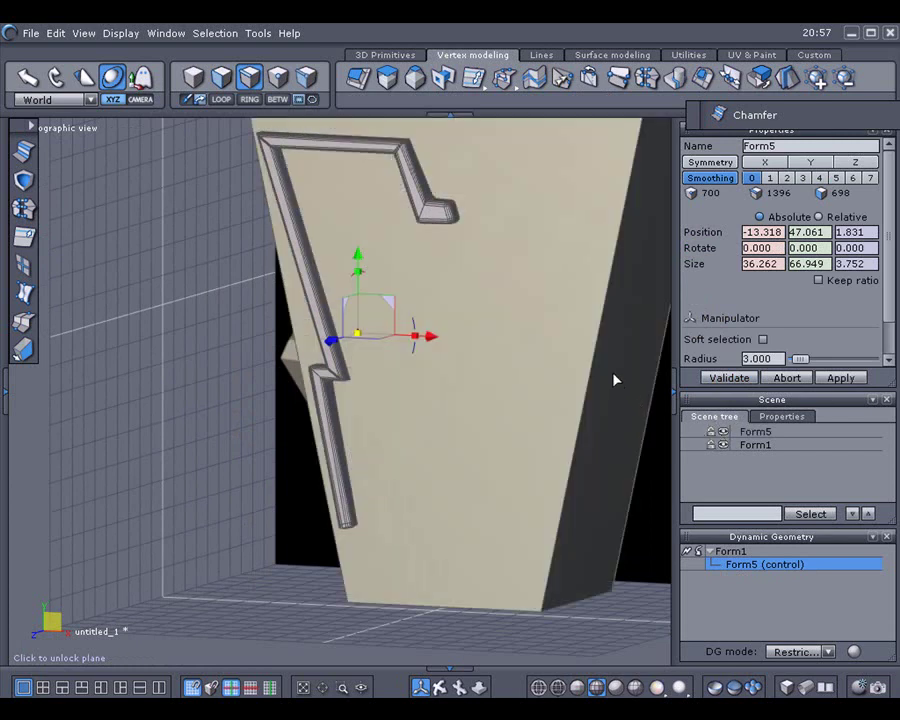
{"action": "middle_click_drag", "start_coordinate": [617, 370], "coordinate": [558, 369]}
{"action": "left_click", "coordinate": [690, 557]}
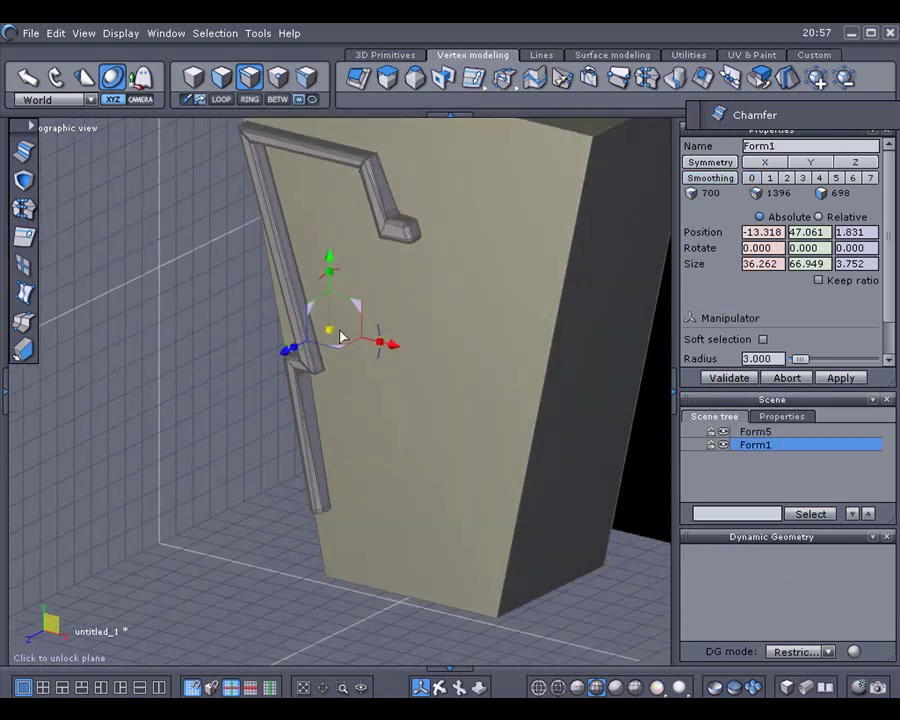
Step: Sink the strip into the block's front face at Z -2.869 and shift it sideways to X -11.218
{"action": "left_click_drag", "start_coordinate": [286, 357], "coordinate": [301, 346]}
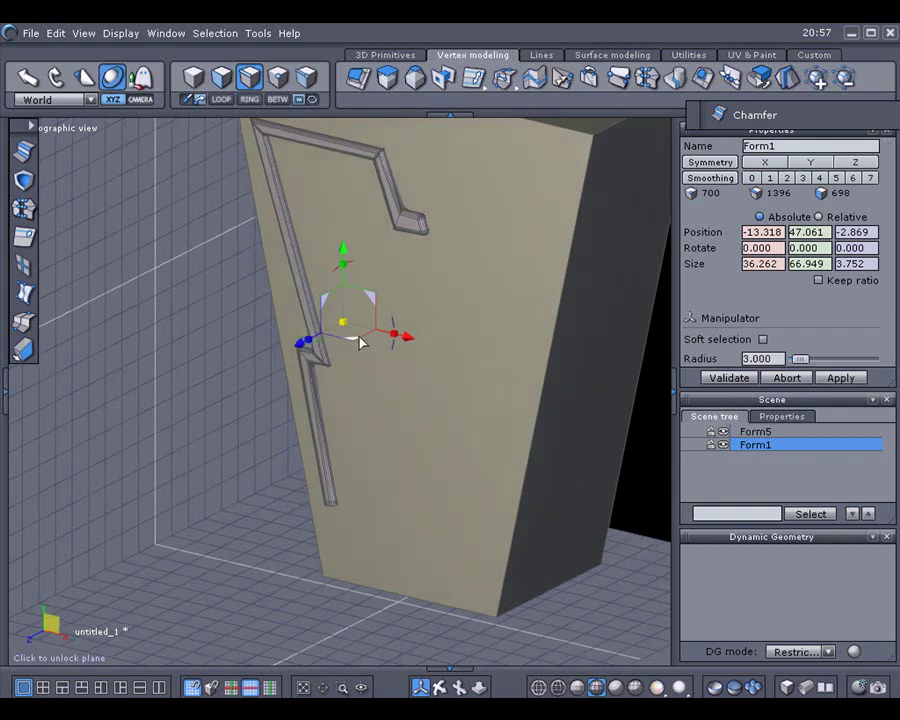
{"action": "middle_click_drag", "start_coordinate": [350, 341], "coordinate": [473, 310]}
{"action": "left_click_drag", "start_coordinate": [346, 356], "coordinate": [370, 356]}
{"action": "middle_click_drag", "start_coordinate": [370, 356], "coordinate": [390, 301]}
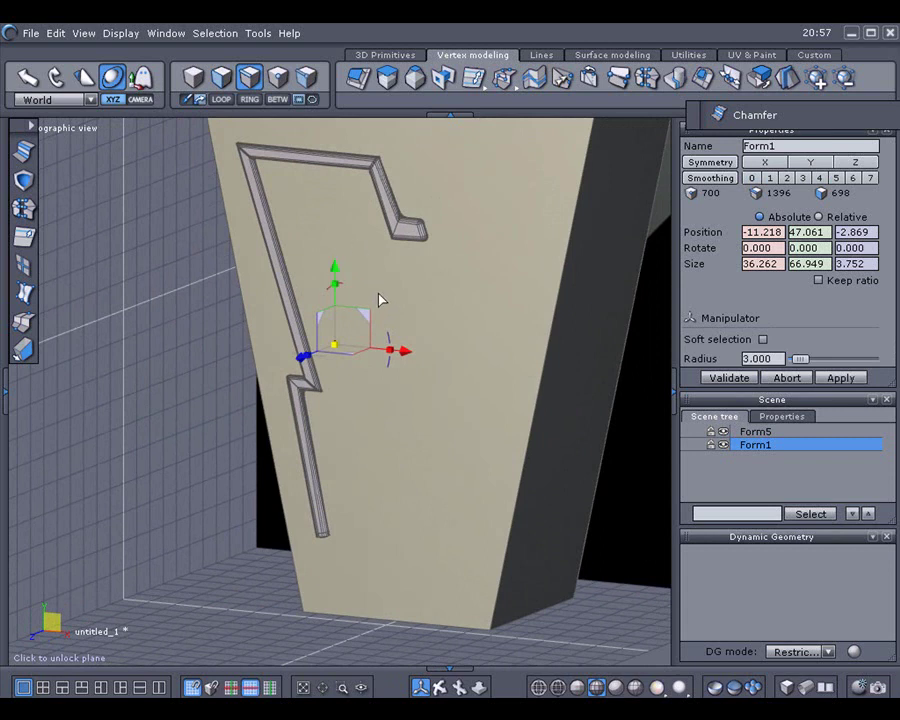
Step: Subtract the strip from the tapered block with a Boolean operation to engrave a groove in its front face
{"action": "middle_click_drag", "start_coordinate": [380, 299], "coordinate": [313, 301]}
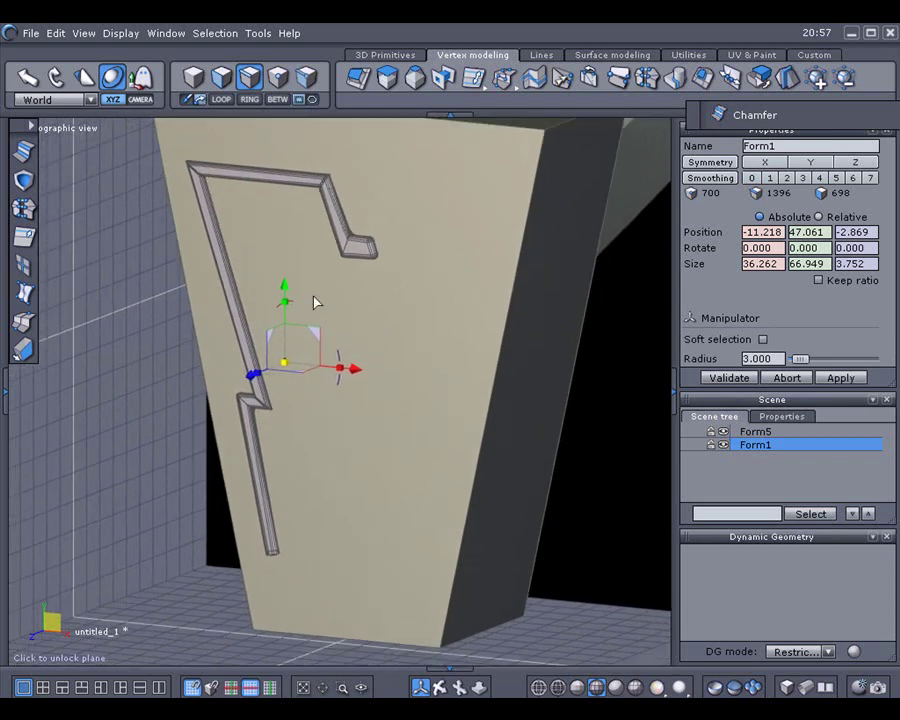
{"action": "left_click", "coordinate": [24, 181]}
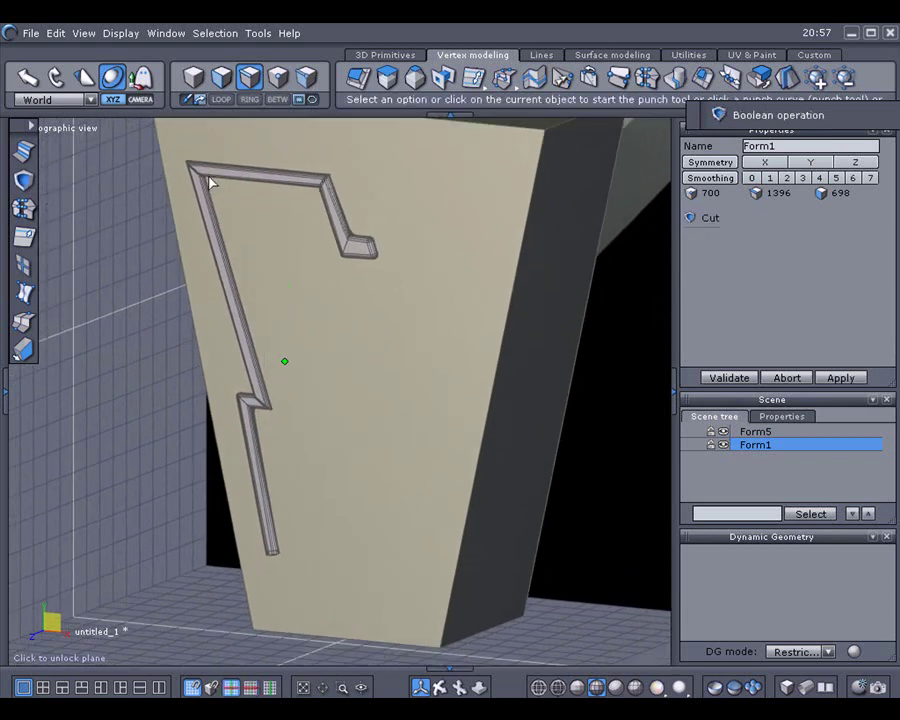
{"action": "left_click", "coordinate": [258, 232]}
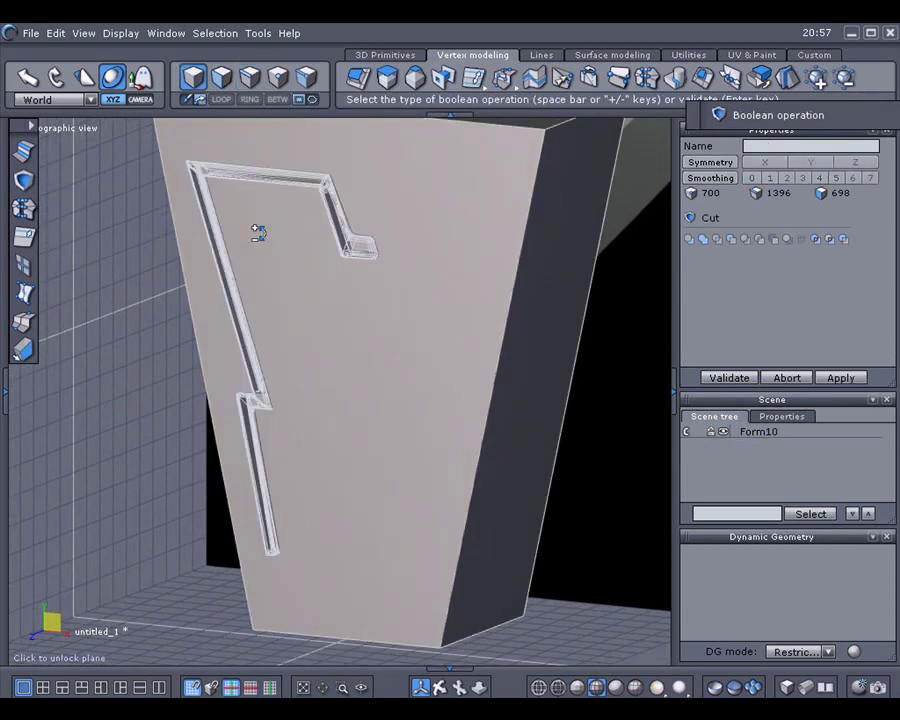
{"action": "left_click", "coordinate": [727, 377]}
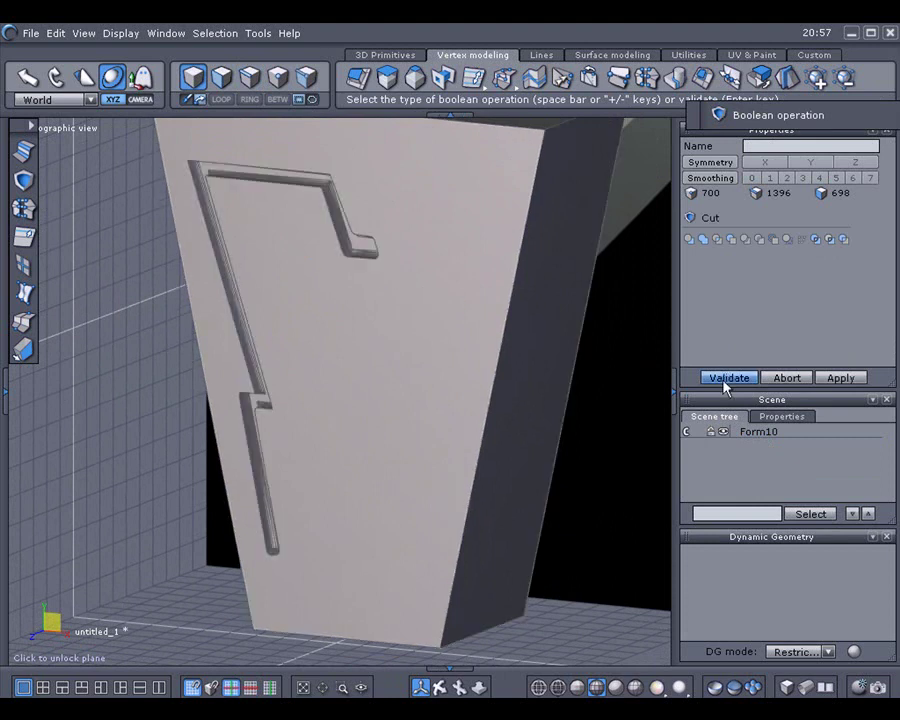
{"action": "right_click_drag", "start_coordinate": [137, 289], "coordinate": [243, 285]}
{"action": "scroll", "coordinate": [185, 261], "scroll_direction": "down", "scroll_amount": 2}
{"action": "scroll", "coordinate": [219, 275], "scroll_direction": "down", "scroll_amount": 2}
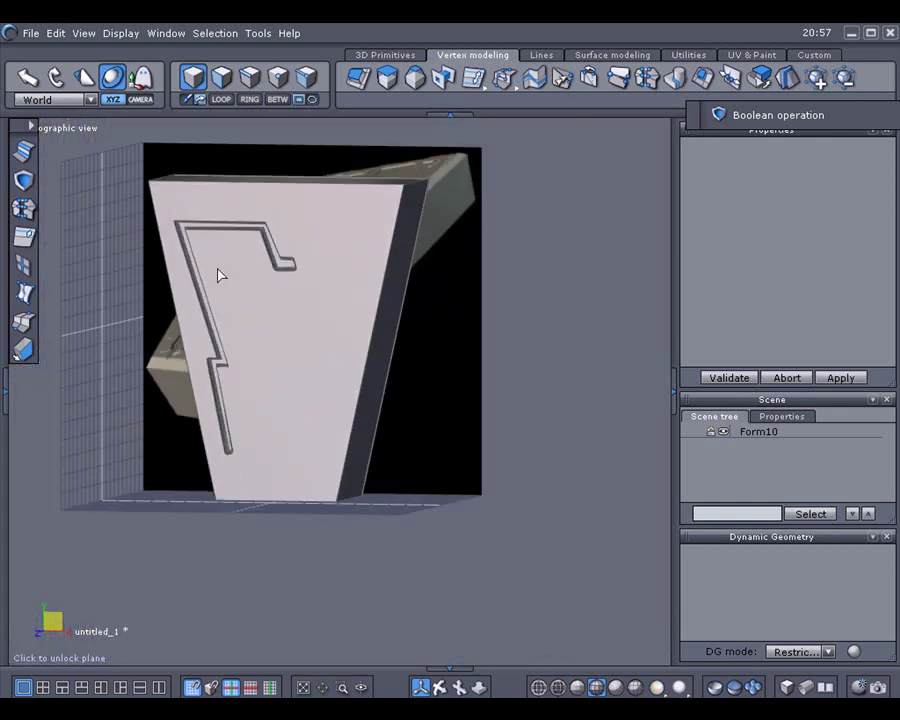
Step: In the front view, draw an open eight-point polyline about 48 wide and 67 high on the block's face, beside the groove
{"action": "key", "text": "2"}
{"action": "middle_click_drag", "start_coordinate": [219, 274], "coordinate": [298, 218]}
{"action": "scroll", "coordinate": [340, 278], "scroll_direction": "up", "scroll_amount": 2}
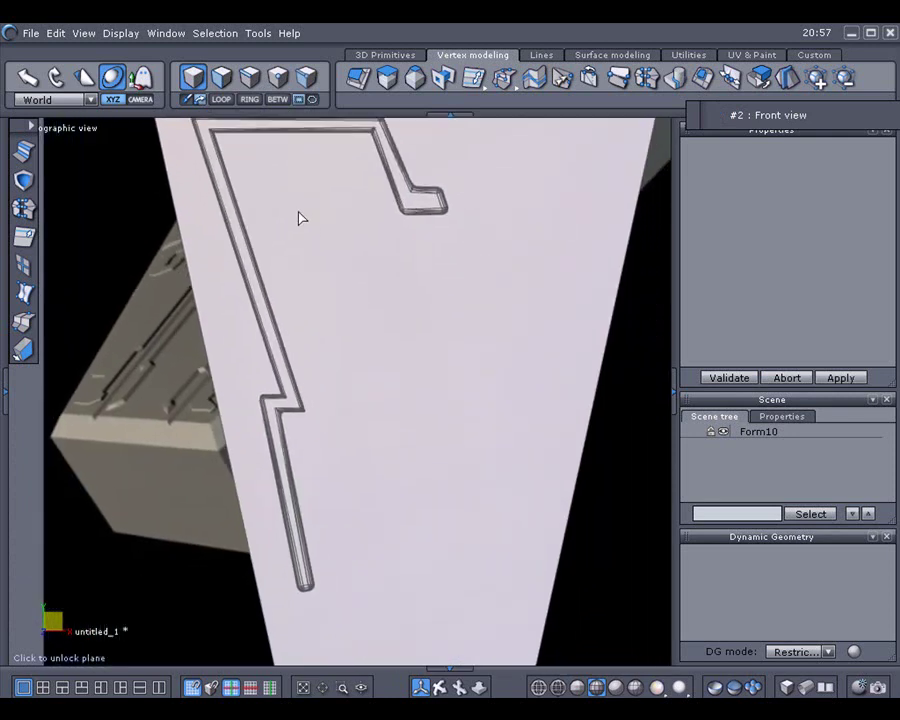
{"action": "scroll", "coordinate": [298, 218], "scroll_direction": "down", "scroll_amount": 1}
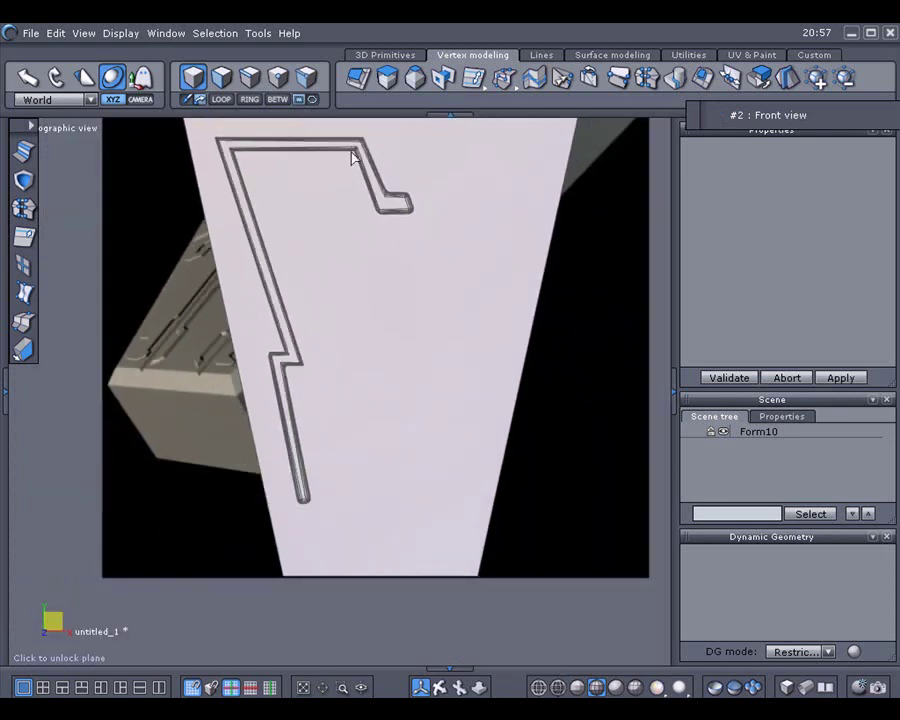
{"action": "left_click", "coordinate": [543, 56]}
{"action": "left_click", "coordinate": [425, 80]}
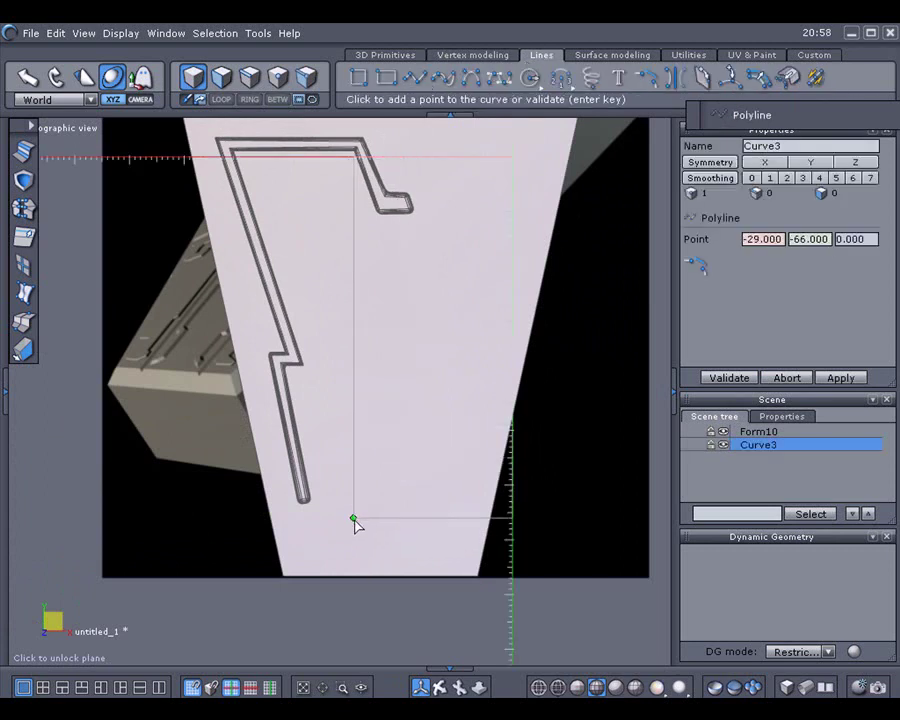
{"action": "left_click", "coordinate": [457, 537]}
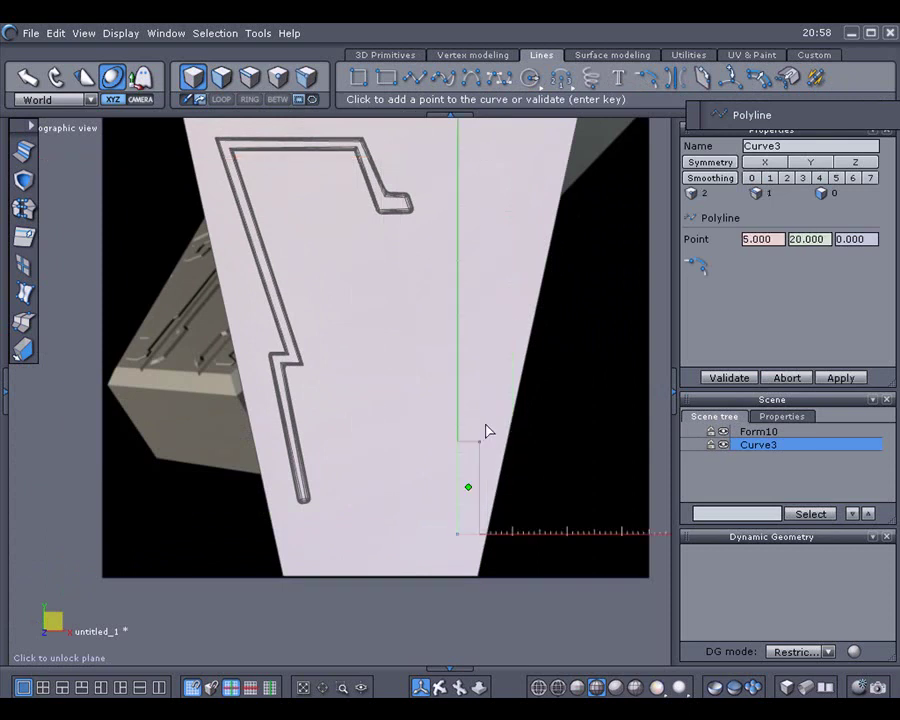
{"action": "left_click", "coordinate": [529, 262]}
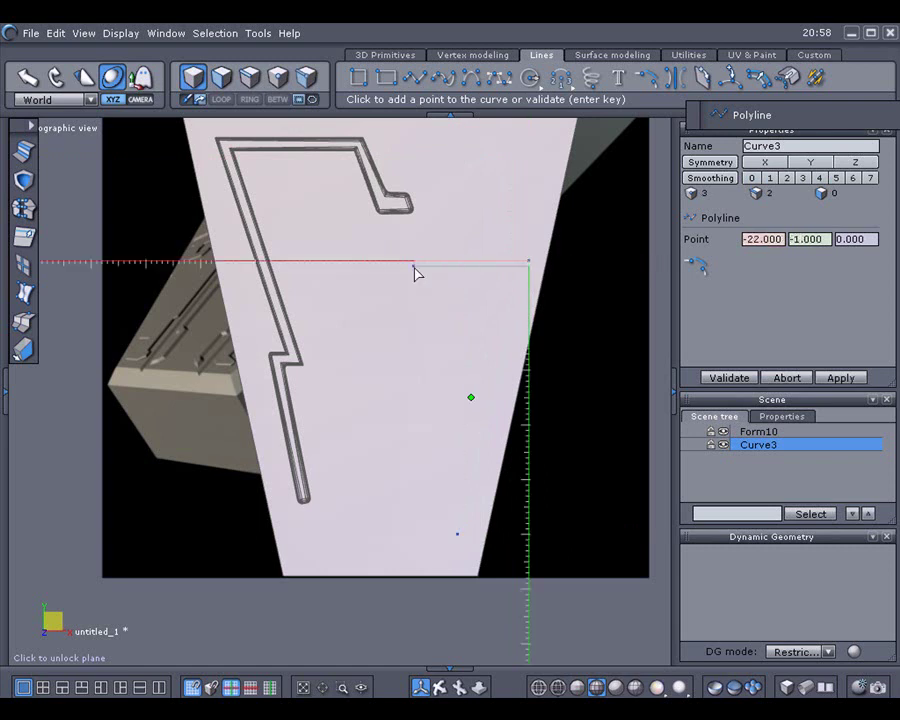
{"action": "left_click", "coordinate": [376, 265]}
{"action": "left_click", "coordinate": [328, 168]}
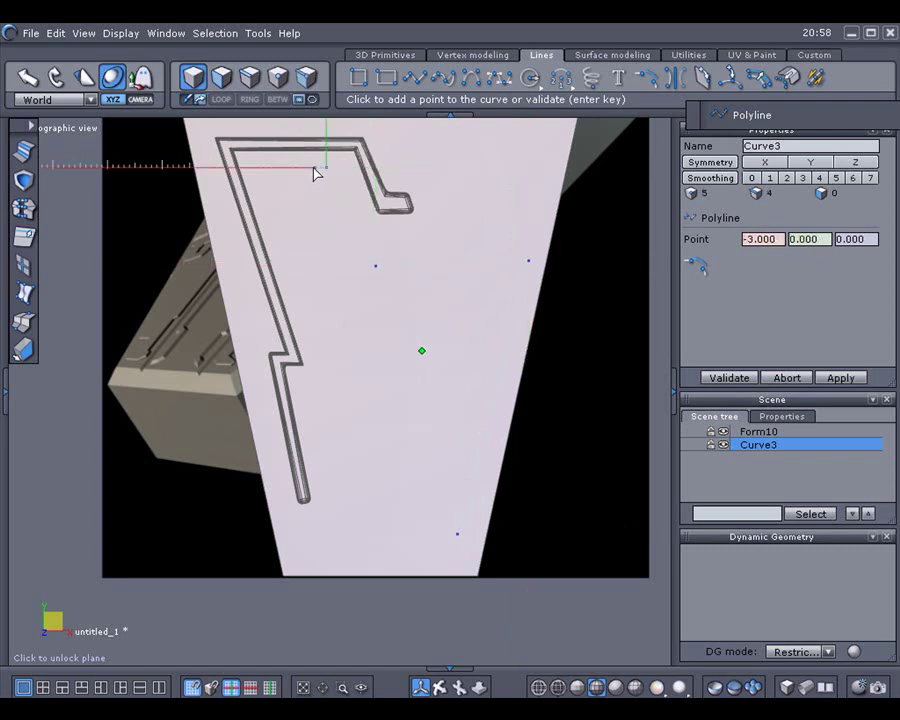
{"action": "left_click", "coordinate": [266, 168]}
{"action": "left_click", "coordinate": [321, 372]}
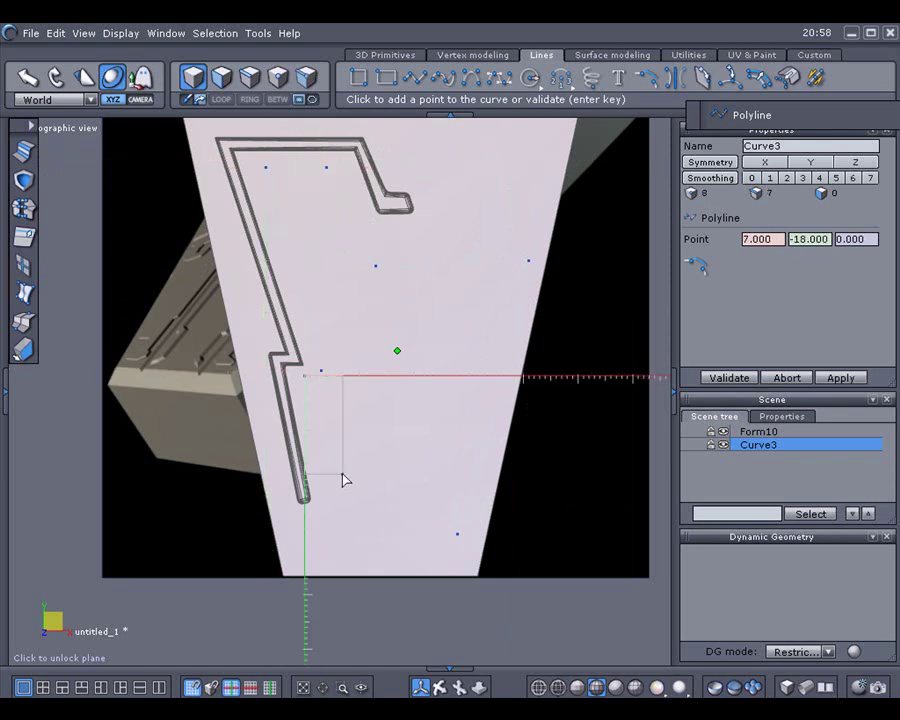
{"action": "left_click", "coordinate": [340, 524]}
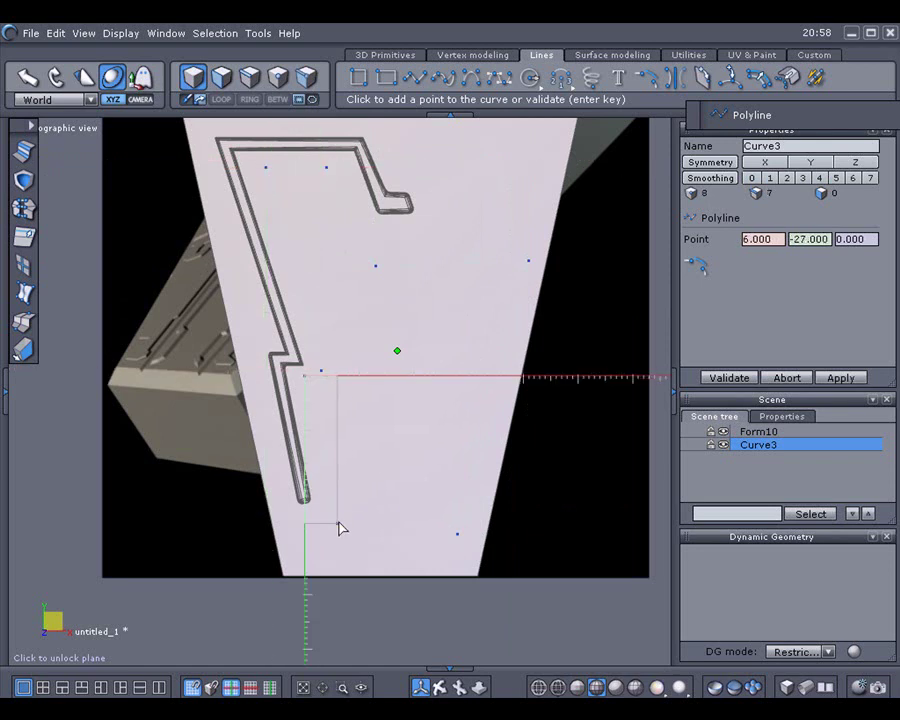
{"action": "key", "text": "Return"}
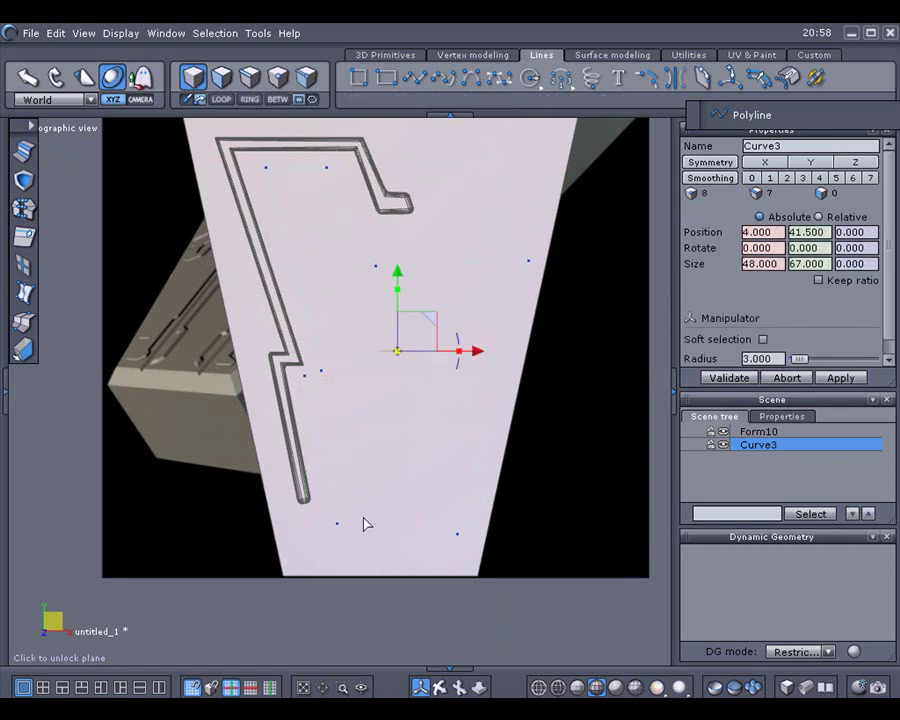
Step: Offset the new polyline inward by 2.375, keeping the original curve
{"action": "right_click_drag", "start_coordinate": [588, 467], "coordinate": [528, 487]}
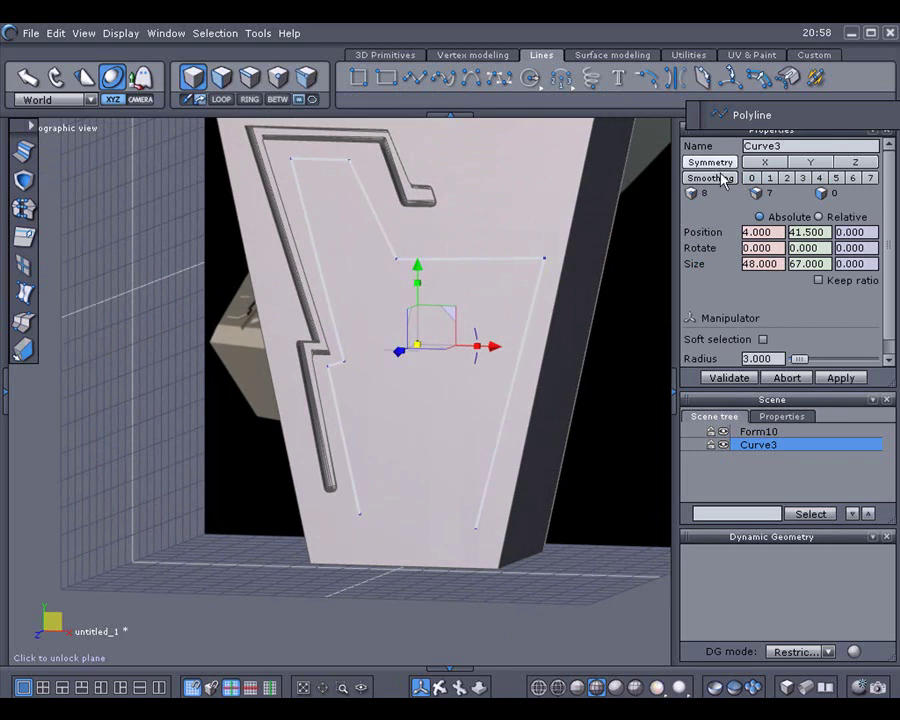
{"action": "left_click", "coordinate": [763, 80]}
{"action": "mouse_move", "coordinate": [796, 272]}
{"action": "left_mouse_down"}
{"action": "mouse_move", "coordinate": [780, 296]}
{"action": "mouse_move", "coordinate": [796, 277]}
{"action": "left_mouse_up"}
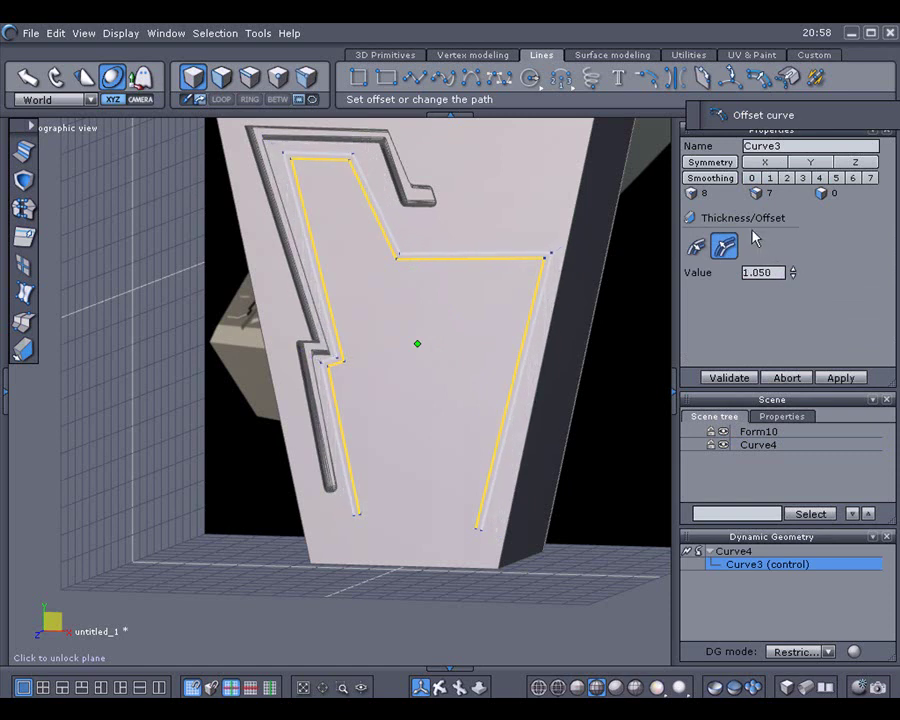
{"action": "left_click", "coordinate": [695, 245]}
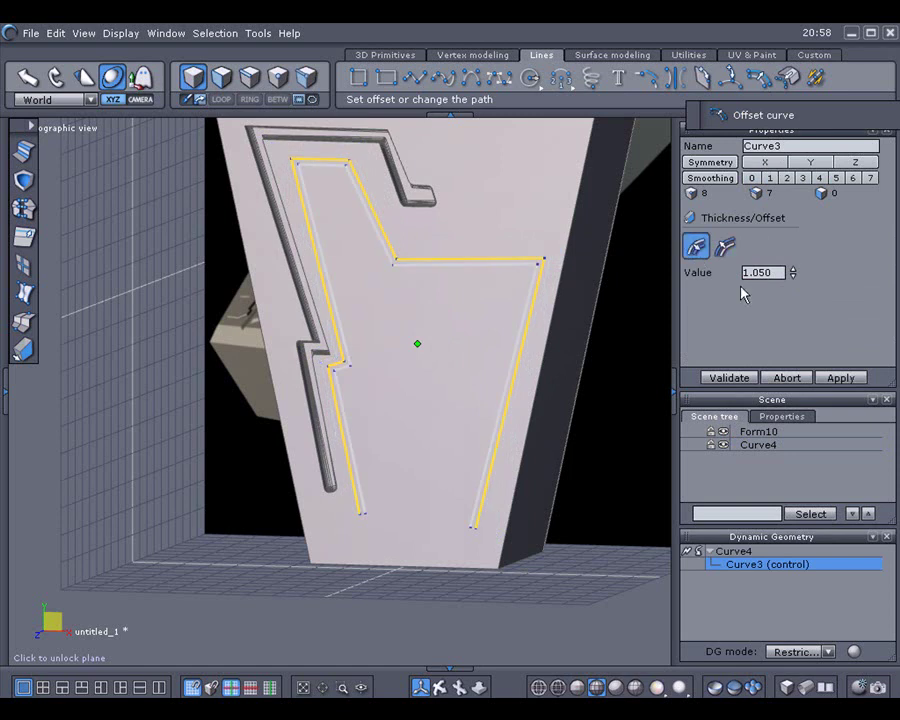
{"action": "left_click_drag", "start_coordinate": [792, 276], "coordinate": [792, 273]}
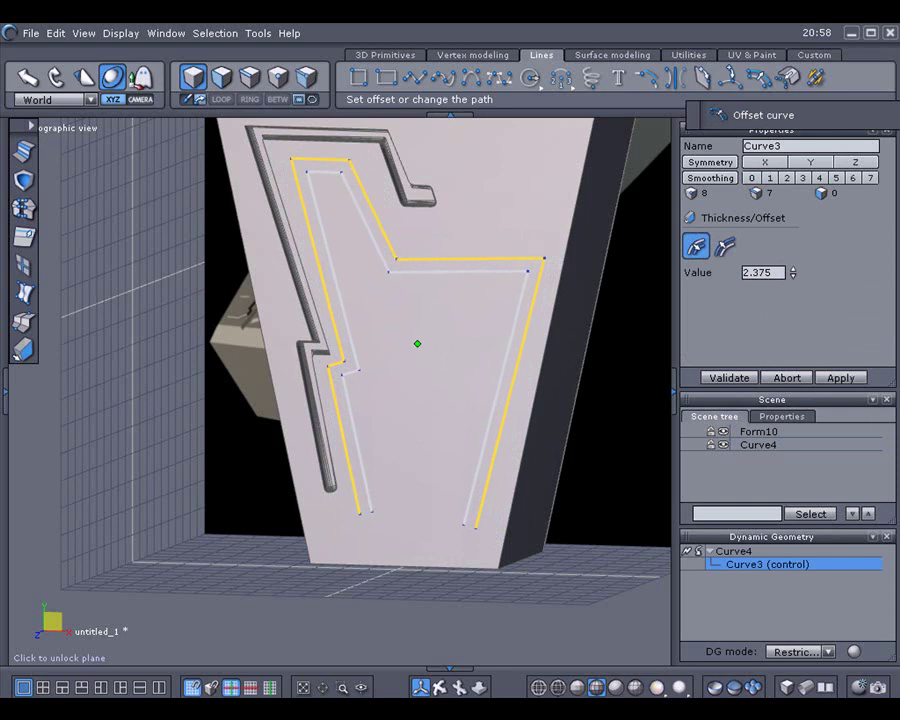
{"action": "left_click", "coordinate": [720, 377]}
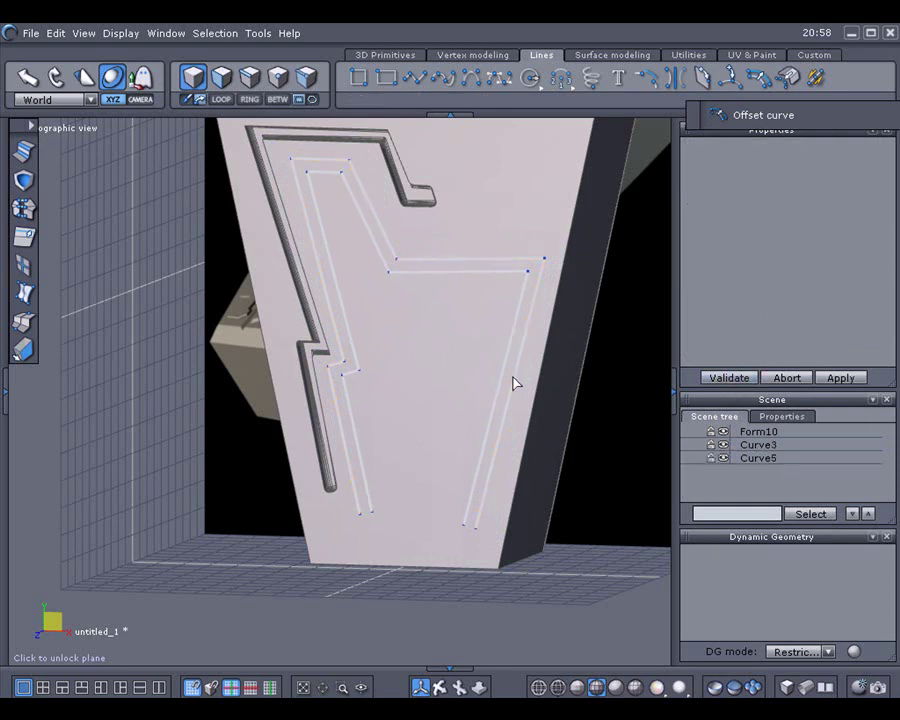
Step: Connect the original and offset polylines with a ruled surface, and hide the grooved block to show only the new strip
{"action": "left_click", "coordinate": [24, 293]}
{"action": "left_click", "coordinate": [360, 517]}
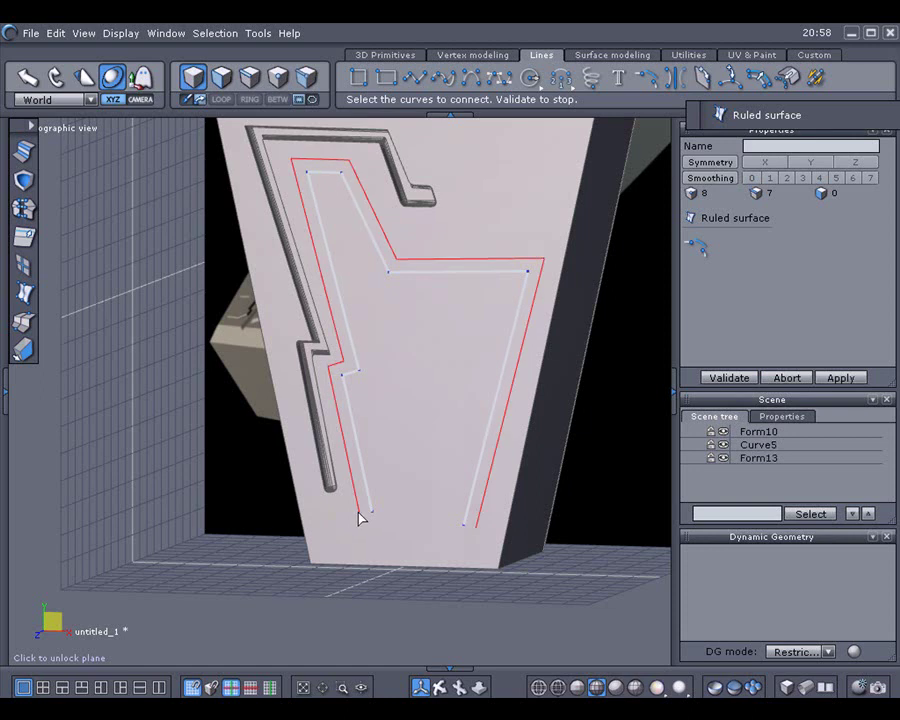
{"action": "left_click", "coordinate": [369, 509]}
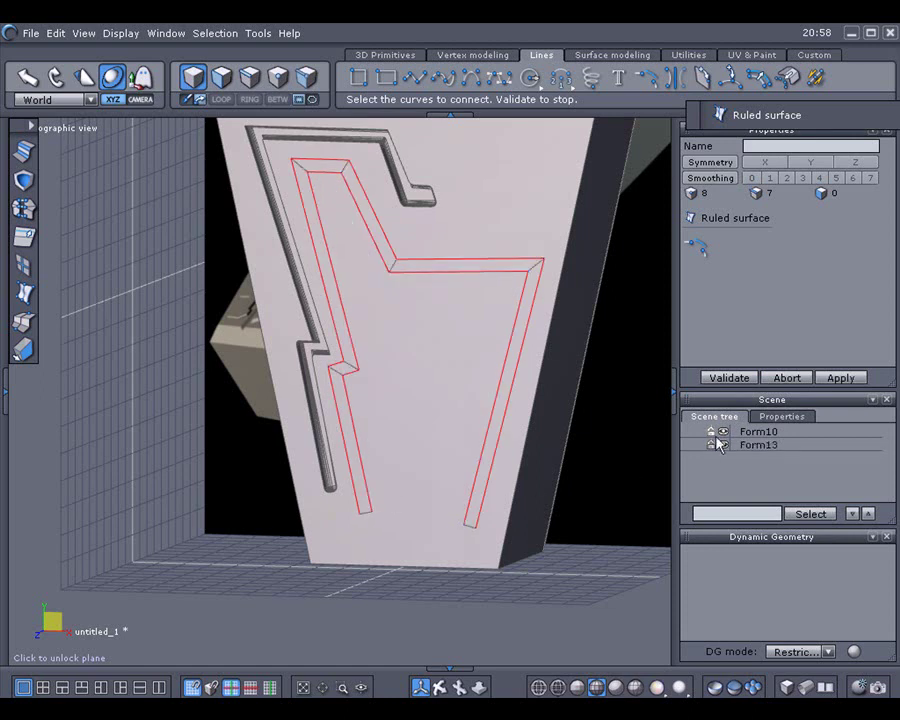
{"action": "left_click", "coordinate": [729, 378]}
{"action": "left_click", "coordinate": [723, 431]}
{"action": "middle_click_drag", "start_coordinate": [590, 432], "coordinate": [263, 404]}
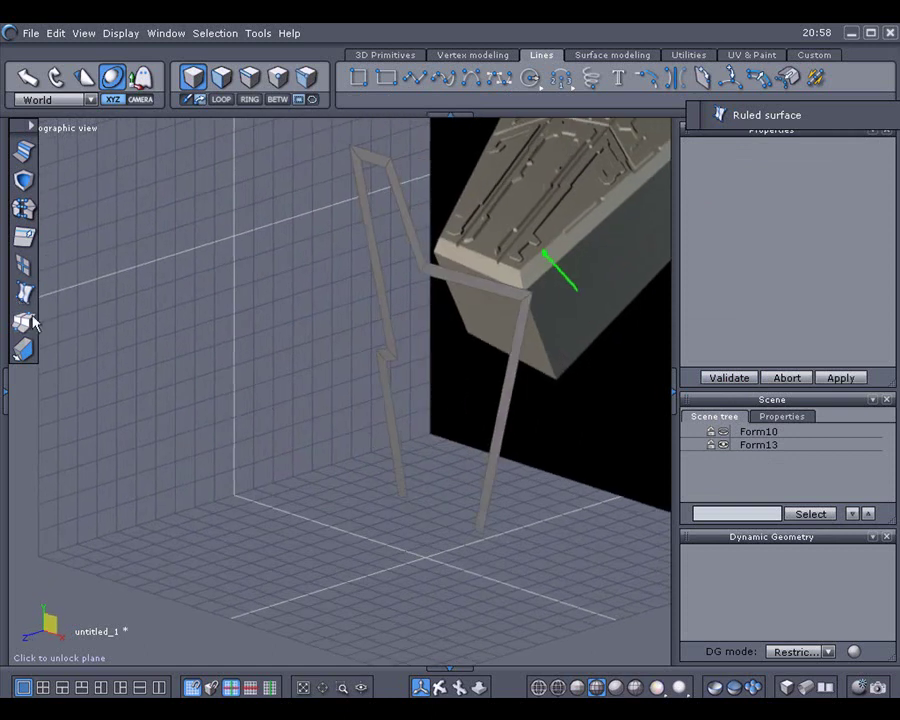
Step: Freeze the new ruled strip's construction history and thicken the strip by 4.8
{"action": "left_click", "coordinate": [23, 350]}
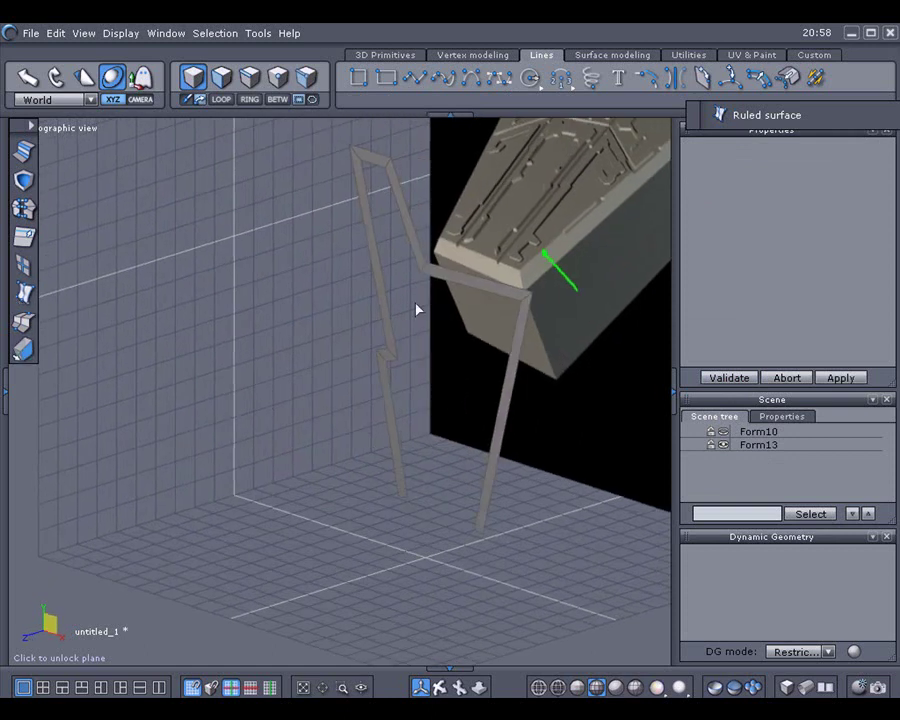
{"action": "left_click", "coordinate": [384, 257]}
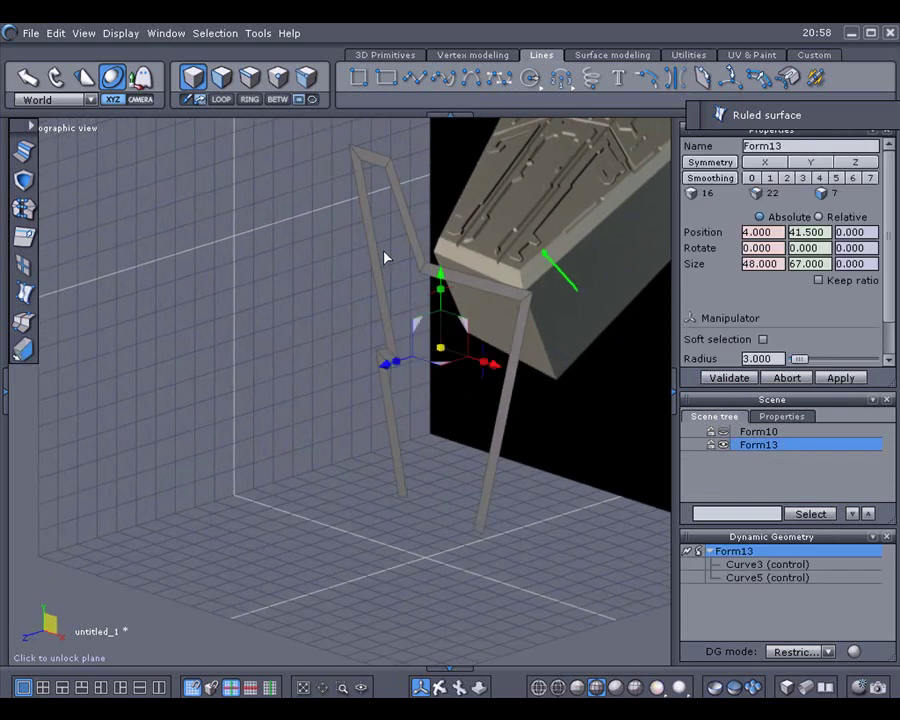
{"action": "left_click", "coordinate": [691, 553]}
{"action": "left_click", "coordinate": [24, 350]}
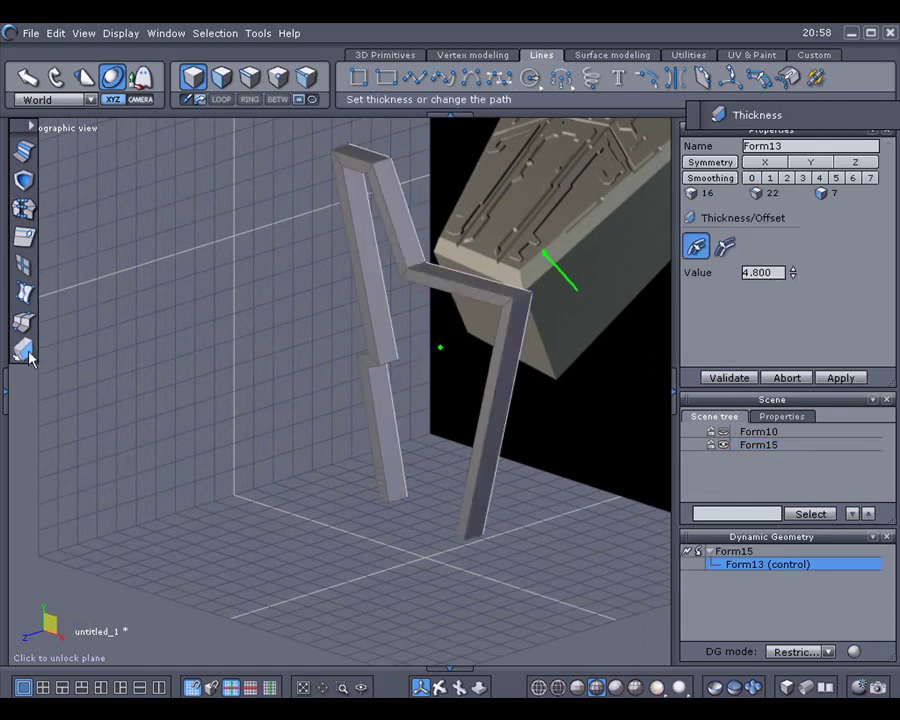
{"action": "left_click", "coordinate": [710, 378]}
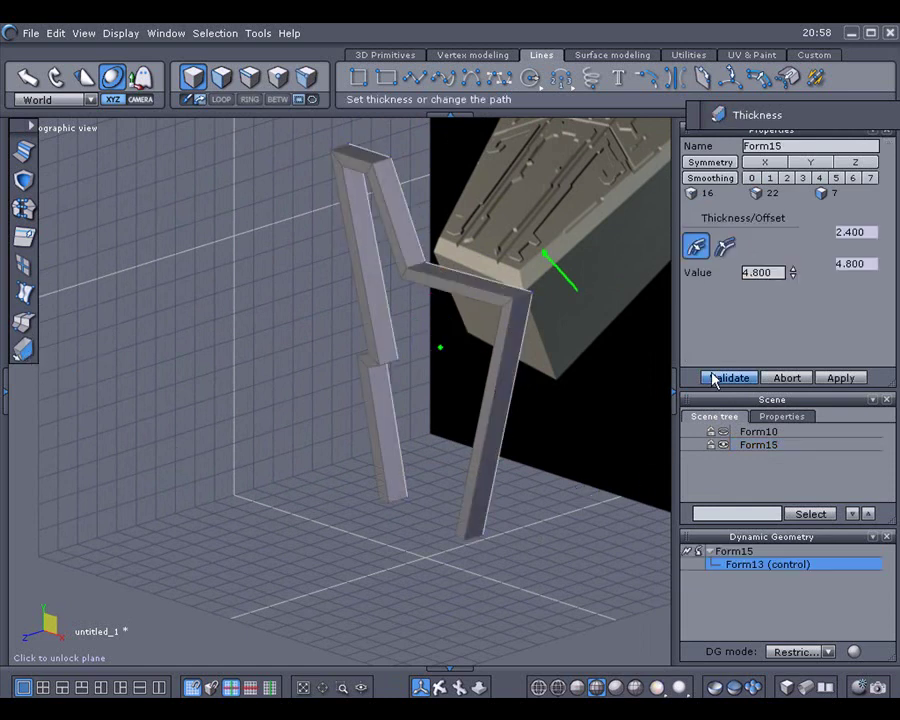
Step: Show the grooved block again, push the thickened strip into its front face to Z position -1.6, and fuse them with a Boolean union
{"action": "left_click", "coordinate": [723, 433]}
{"action": "left_click_drag", "start_coordinate": [380, 374], "coordinate": [395, 374]}
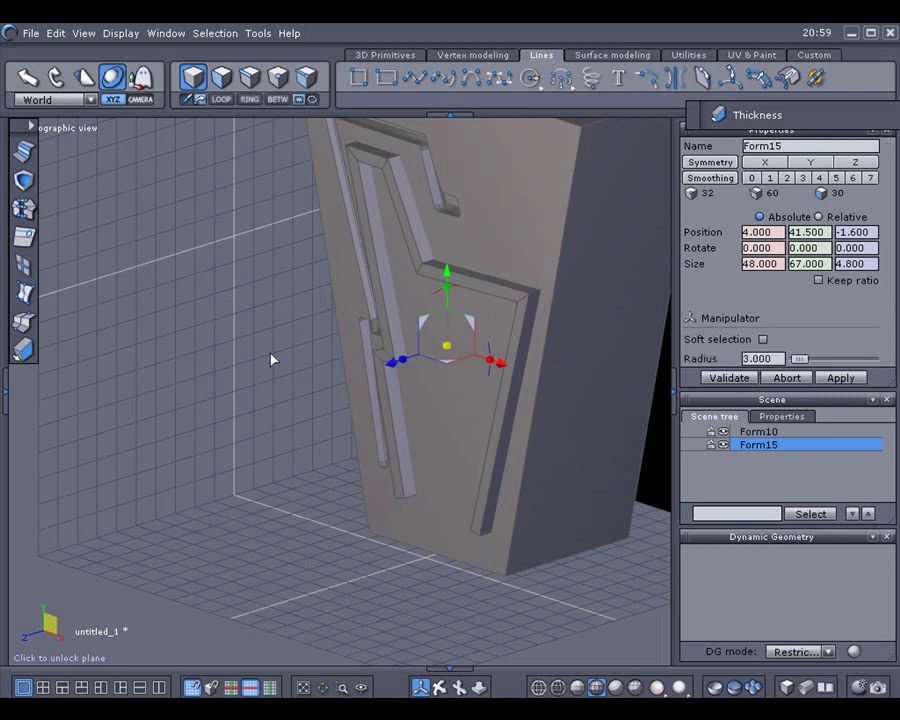
{"action": "left_click", "coordinate": [24, 181]}
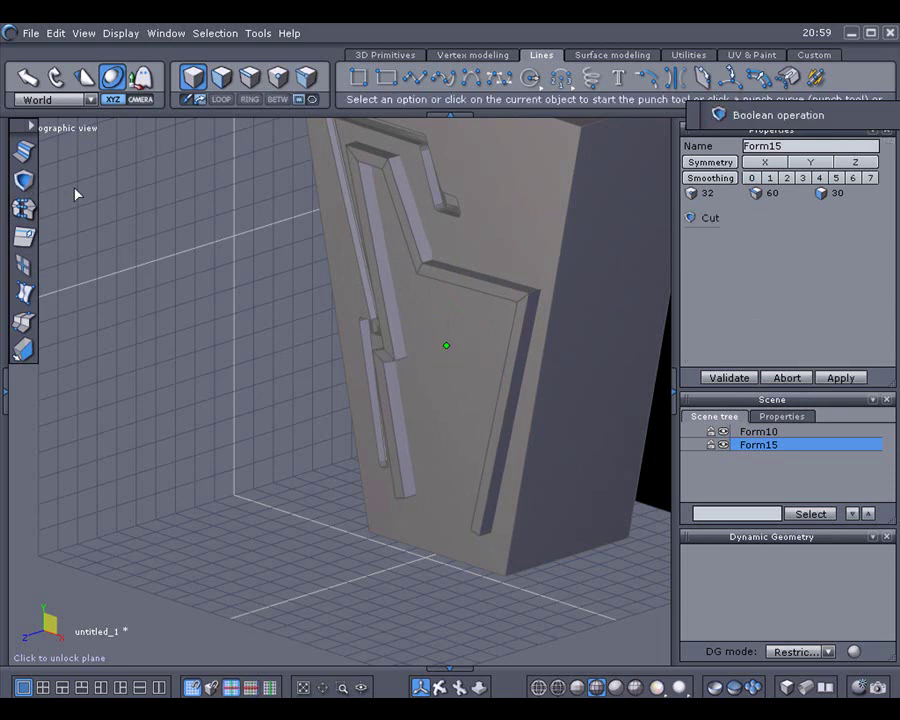
{"action": "left_click", "coordinate": [481, 218]}
{"action": "middle_click_drag", "start_coordinate": [524, 263], "coordinate": [372, 279]}
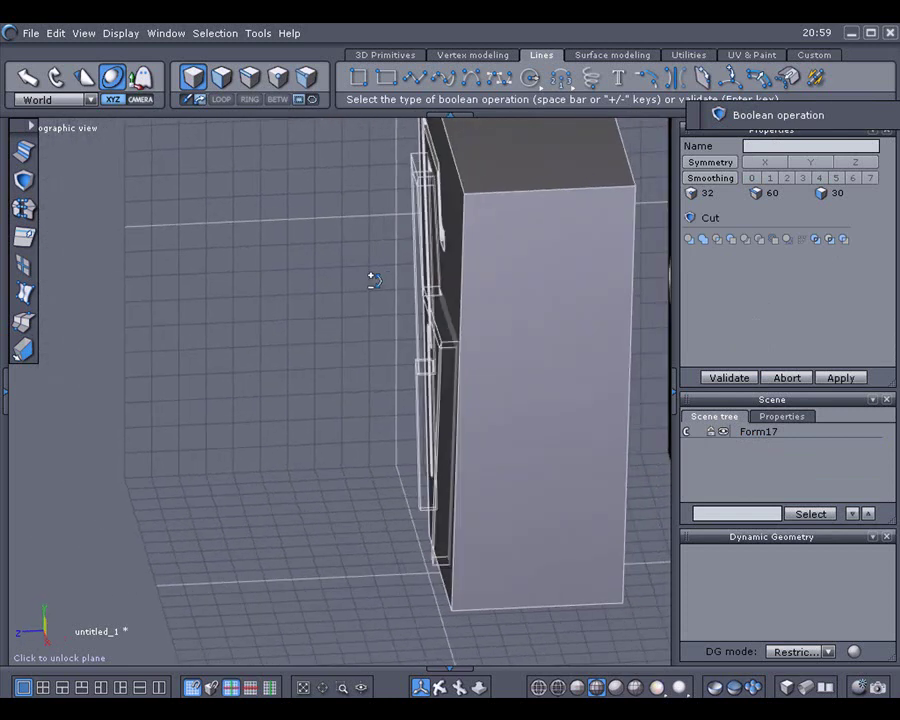
{"action": "left_click", "coordinate": [704, 241]}
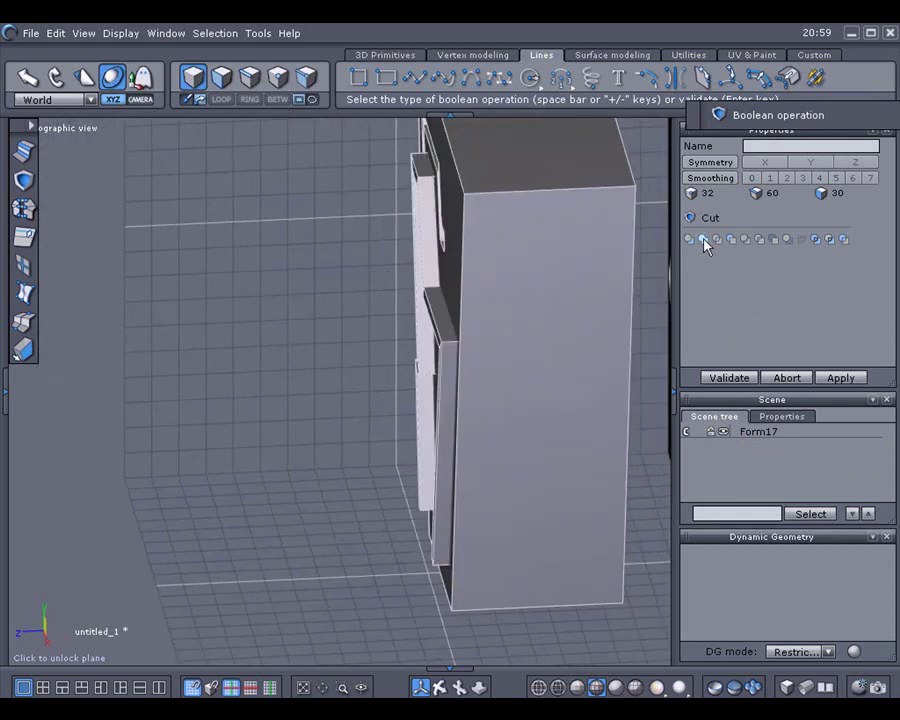
{"action": "left_click", "coordinate": [719, 379]}
{"action": "middle_click_drag", "start_coordinate": [259, 317], "coordinate": [369, 345]}
{"action": "scroll", "coordinate": [450, 395], "scroll_direction": "up", "scroll_amount": 3}
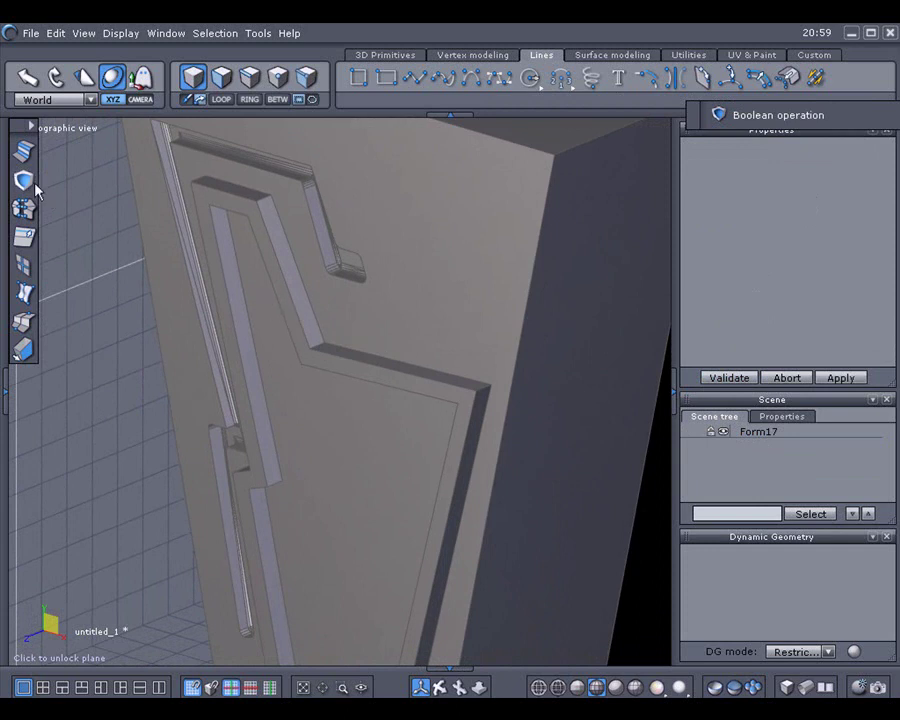
Step: Chamfer the four outer edges of the block's front face with radius 2.915 and range 1
{"action": "left_click", "coordinate": [745, 432]}
{"action": "scroll", "coordinate": [397, 304], "scroll_direction": "down", "scroll_amount": 2}
{"action": "middle_click_drag", "start_coordinate": [395, 300], "coordinate": [384, 321]}
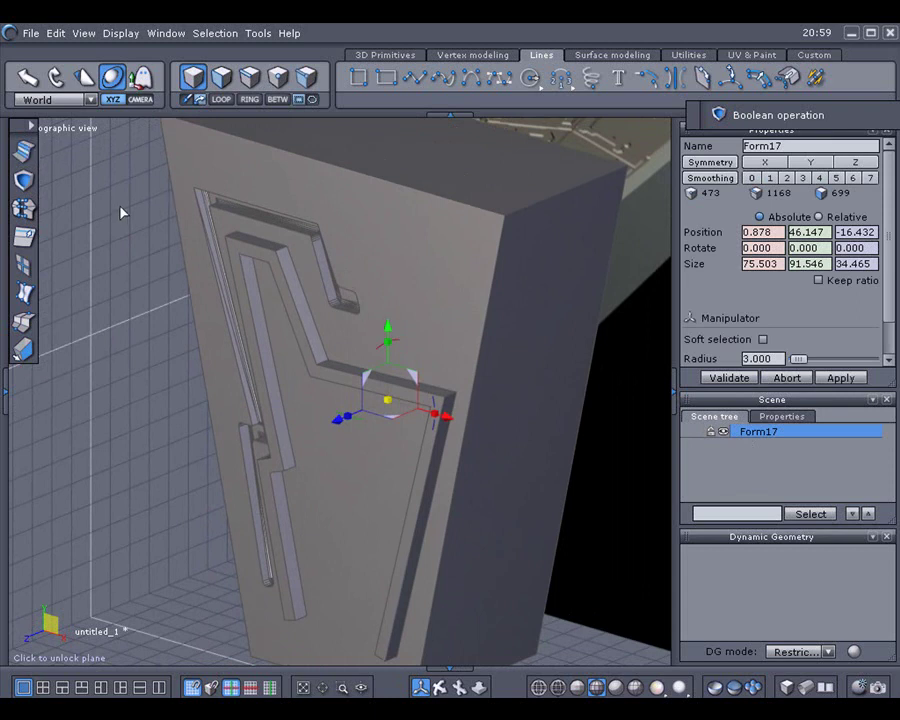
{"action": "scroll", "coordinate": [124, 213], "scroll_direction": "down", "scroll_amount": 2}
{"action": "left_click", "coordinate": [247, 80]}
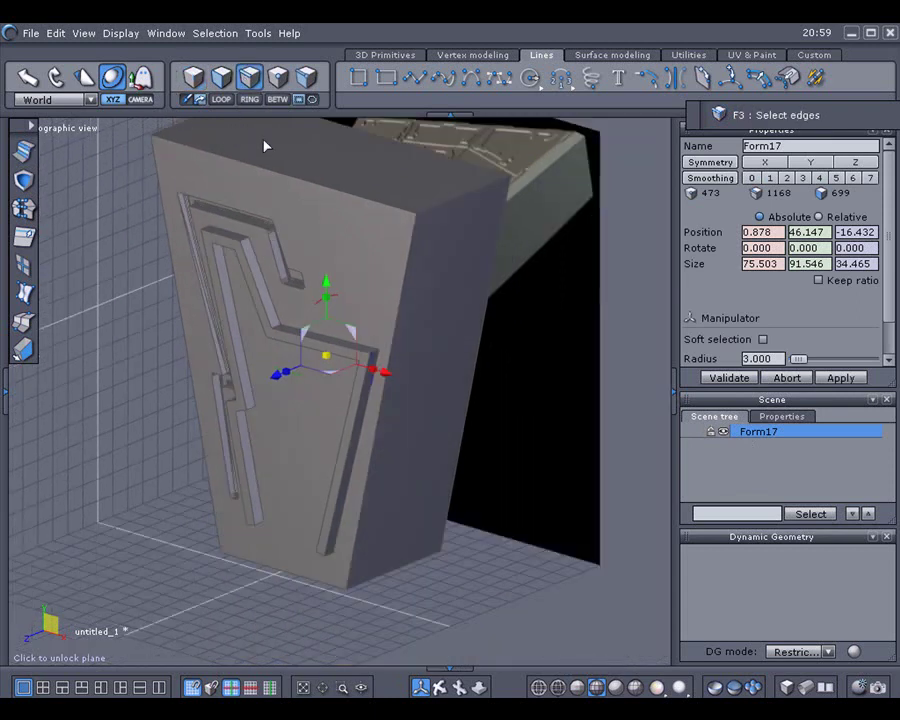
{"action": "left_click", "coordinate": [265, 169]}
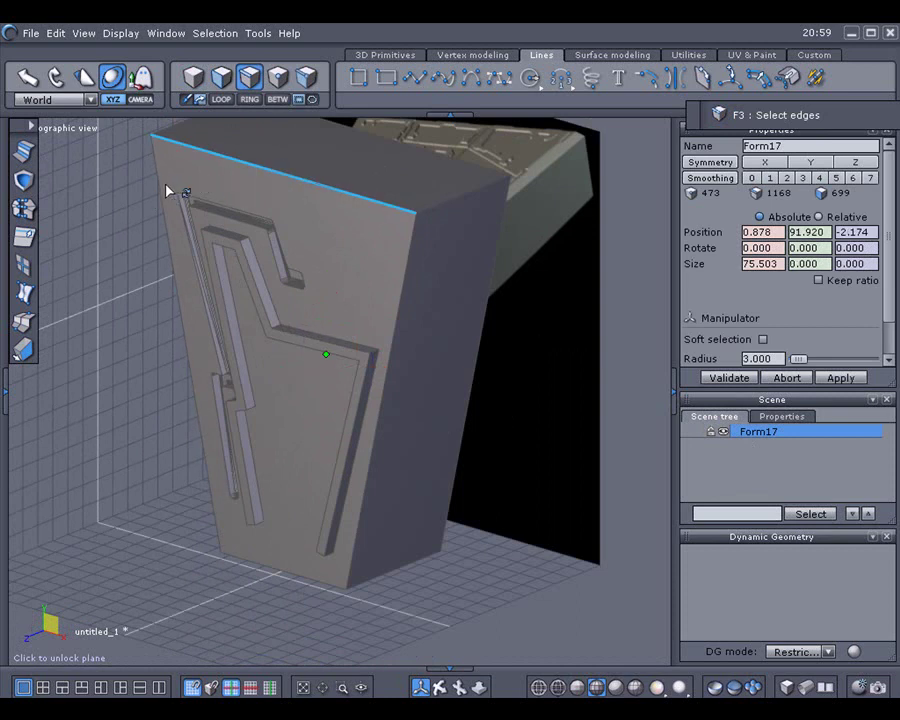
{"action": "left_click", "coordinate": [167, 192], "text": "shift"}
{"action": "left_click", "coordinate": [251, 560], "text": "shift"}
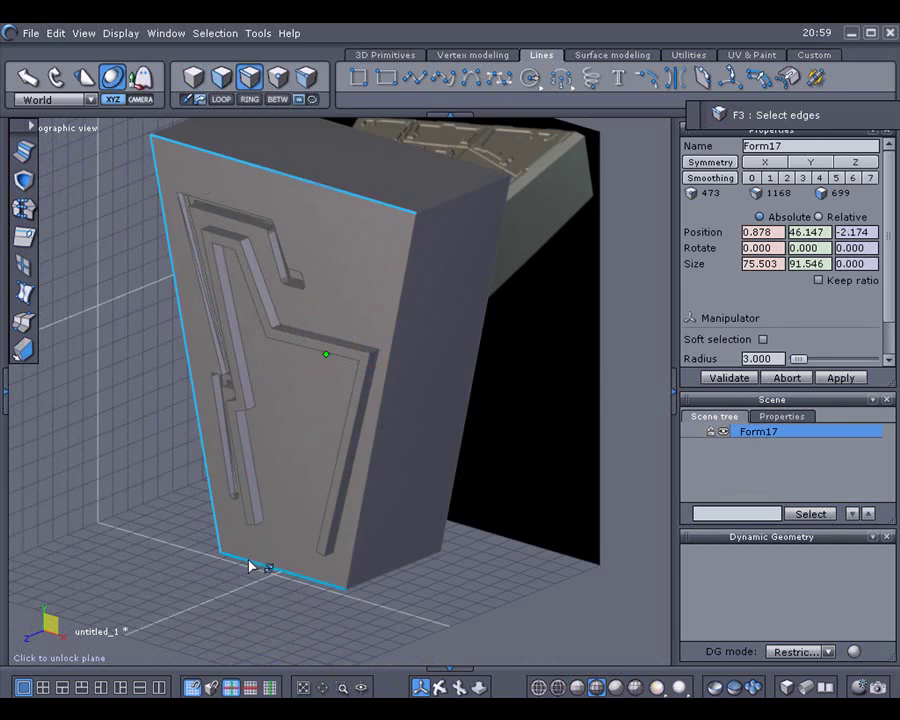
{"action": "left_click", "coordinate": [362, 538], "text": "shift"}
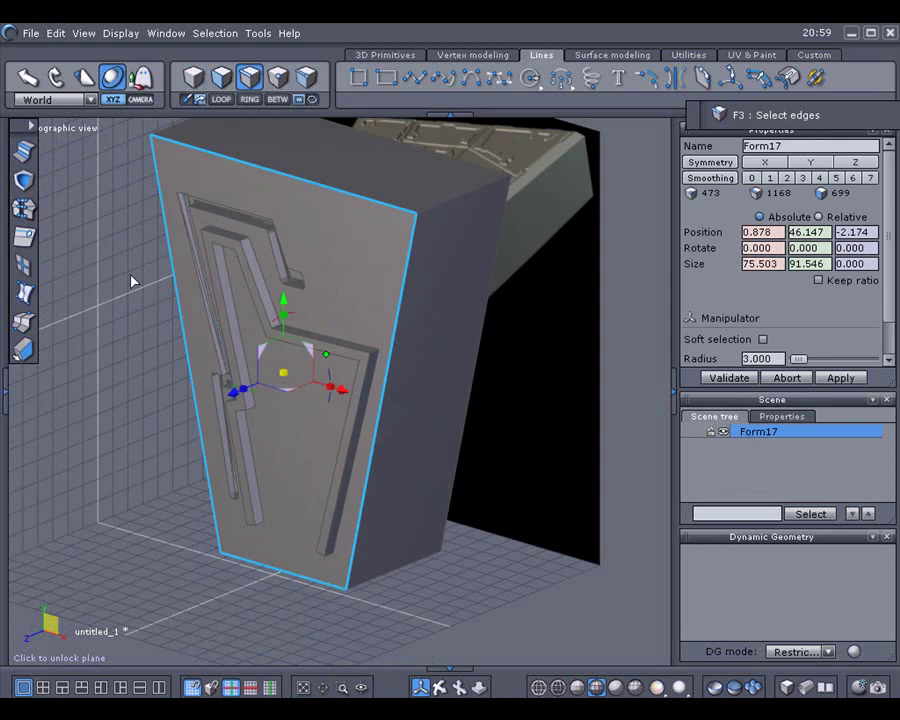
{"action": "left_click", "coordinate": [30, 156]}
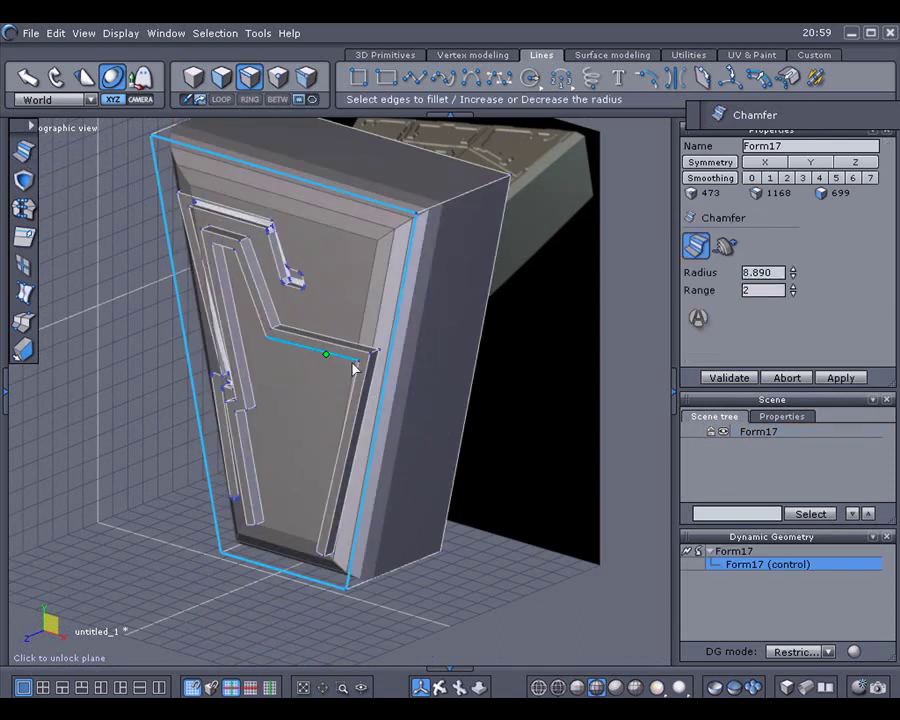
{"action": "left_click_drag", "start_coordinate": [792, 272], "coordinate": [792, 325]}
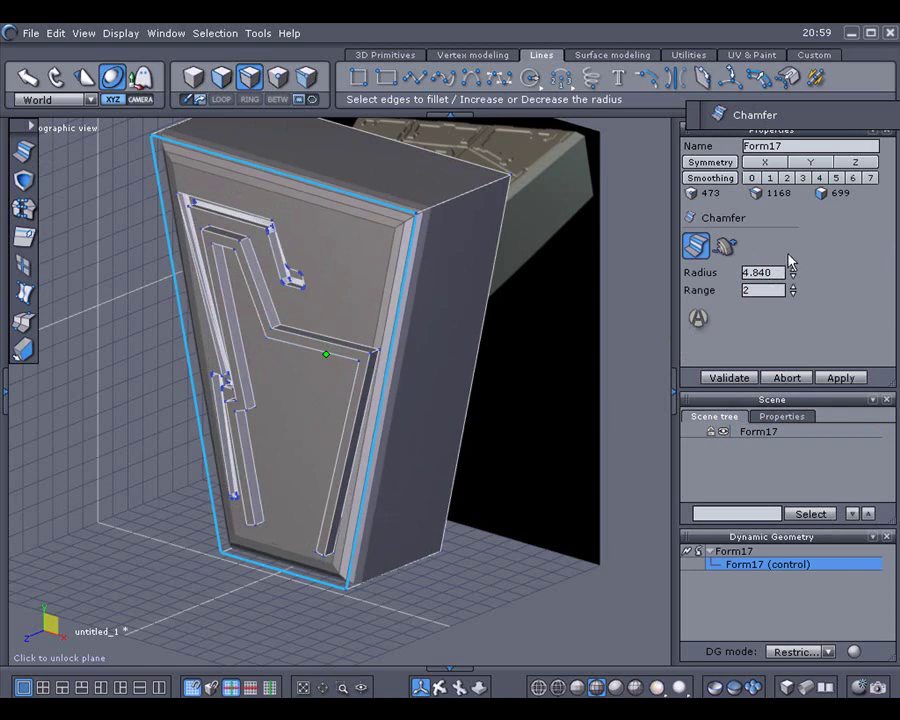
{"action": "left_click_drag", "start_coordinate": [792, 272], "coordinate": [792, 306]}
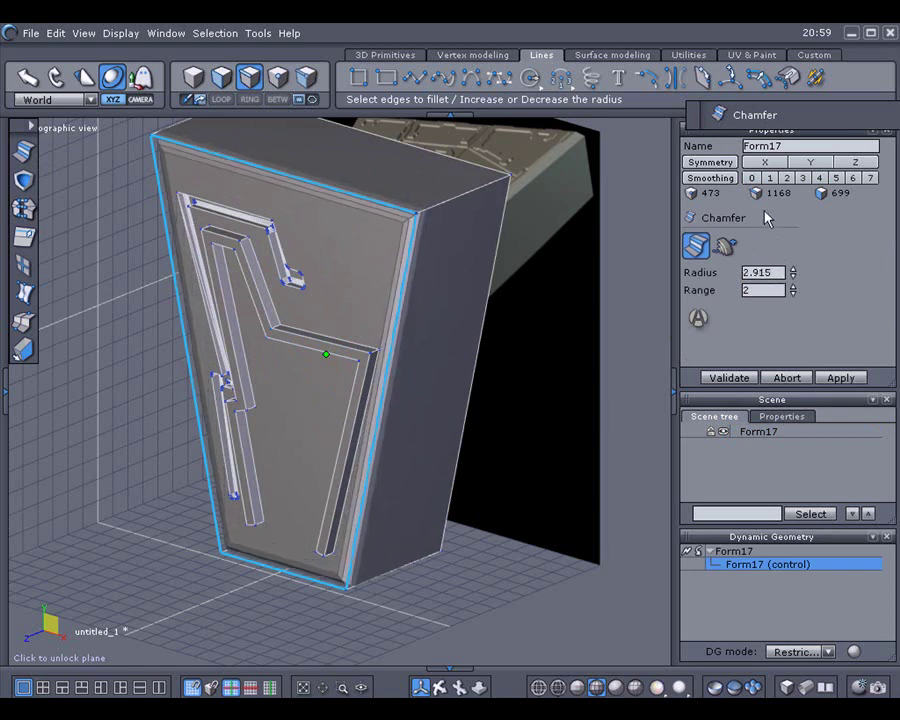
{"action": "mouse_move", "coordinate": [793, 292]}
{"action": "left_mouse_down"}
{"action": "mouse_move", "coordinate": [793, 281]}
{"action": "mouse_move", "coordinate": [793, 298]}
{"action": "left_mouse_up"}
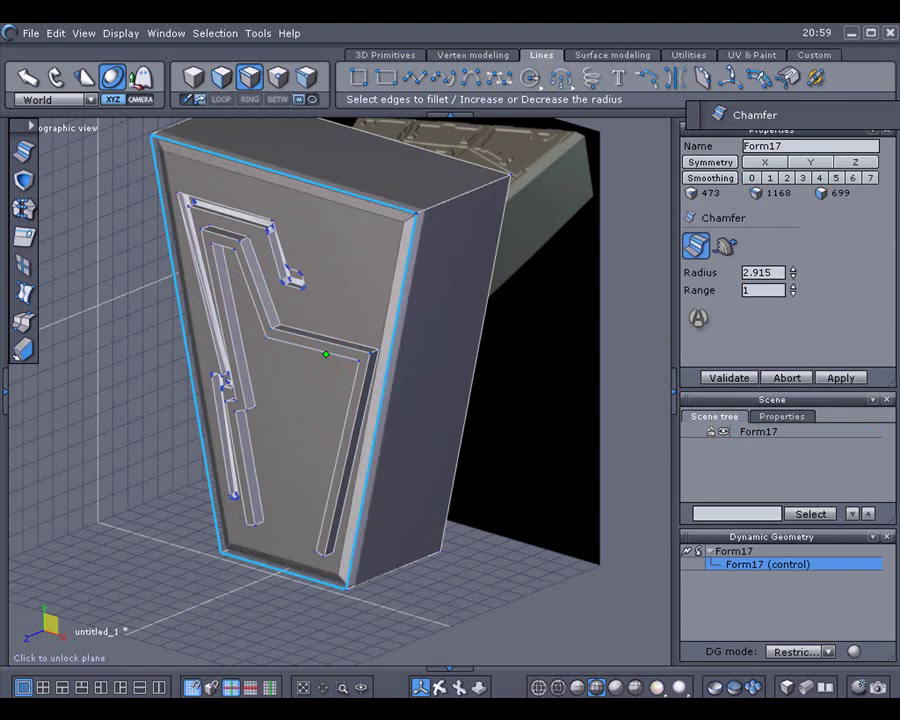
{"action": "left_click", "coordinate": [717, 377]}
Step: Select the edge loop around the raised strip's front and chamfer it with radius 1.144 and range 3
{"action": "scroll", "coordinate": [552, 361], "scroll_direction": "up", "scroll_amount": 3}
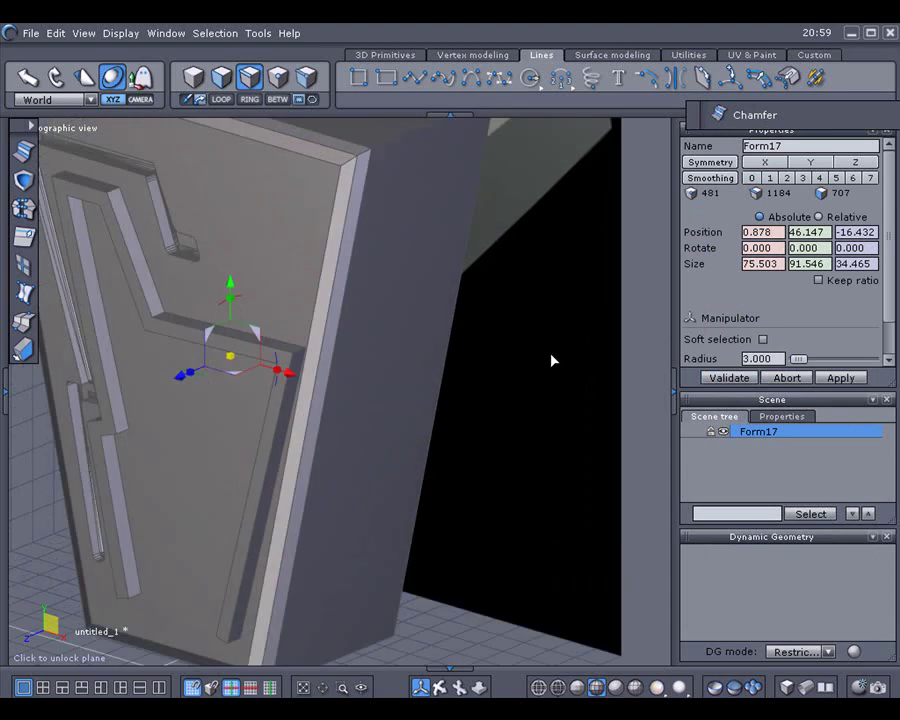
{"action": "scroll", "coordinate": [552, 361], "scroll_direction": "up", "scroll_amount": 2}
{"action": "scroll", "coordinate": [536, 337], "scroll_direction": "up", "scroll_amount": 3}
{"action": "mouse_move", "coordinate": [517, 354]}
{"action": "middle_mouse_down"}
{"action": "mouse_move", "coordinate": [645, 323]}
{"action": "mouse_move", "coordinate": [513, 372]}
{"action": "middle_mouse_up"}
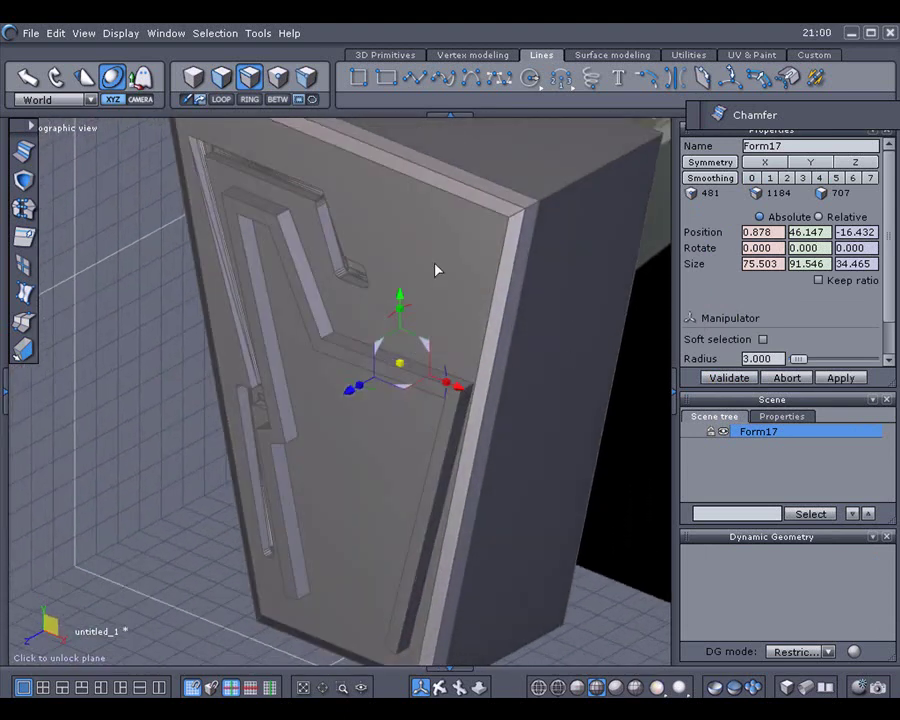
{"action": "left_click", "coordinate": [252, 202]}
{"action": "left_click", "coordinate": [221, 100]}
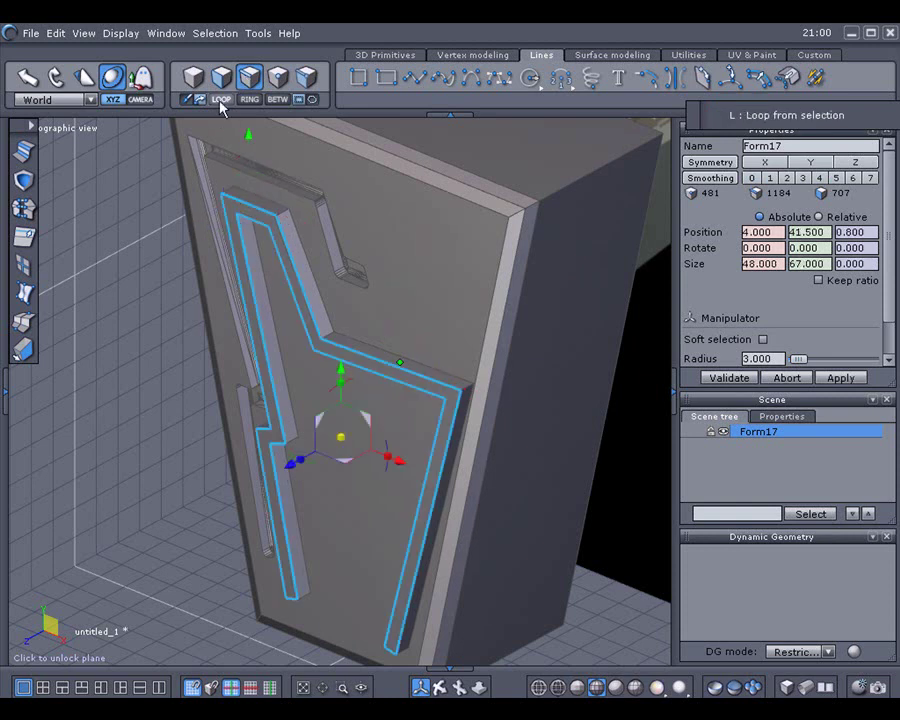
{"action": "left_click", "coordinate": [23, 152]}
{"action": "left_click_drag", "start_coordinate": [520, 454], "coordinate": [582, 454]}
{"action": "scroll", "coordinate": [584, 457], "scroll_direction": "up", "scroll_amount": 5}
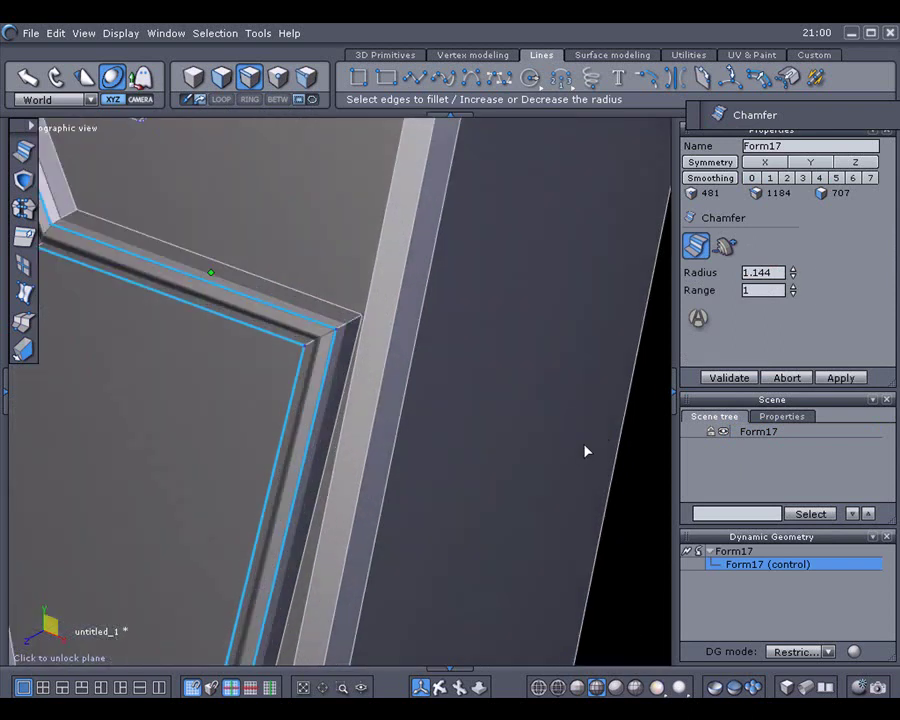
{"action": "middle_click_drag", "start_coordinate": [582, 456], "coordinate": [627, 412]}
{"action": "left_click_drag", "start_coordinate": [794, 293], "coordinate": [794, 283]}
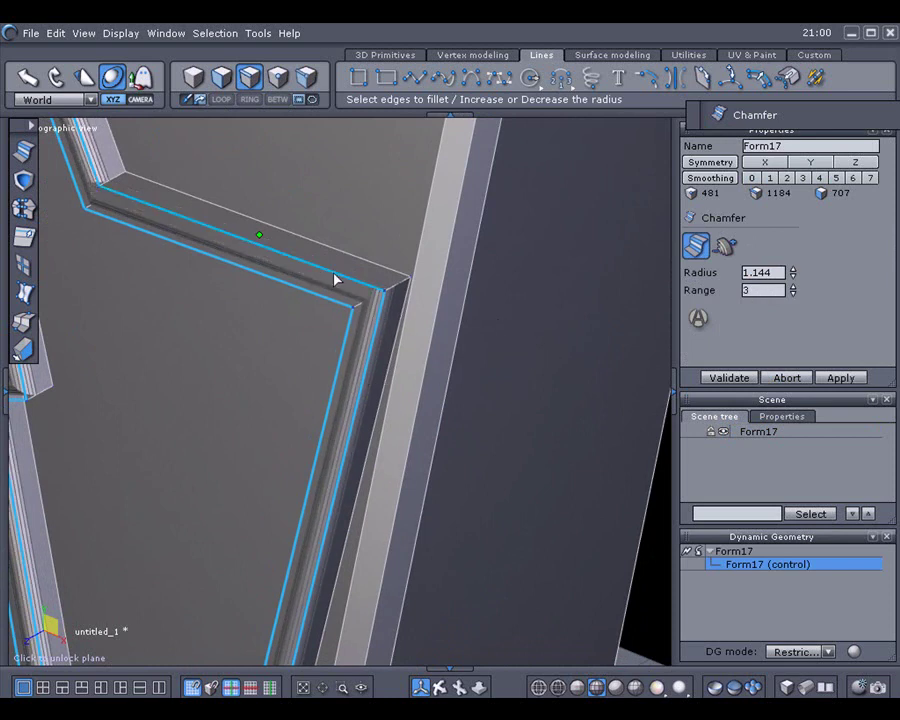
{"action": "scroll", "coordinate": [470, 442], "scroll_direction": "down", "scroll_amount": 3}
{"action": "scroll", "coordinate": [487, 440], "scroll_direction": "down", "scroll_amount": 5}
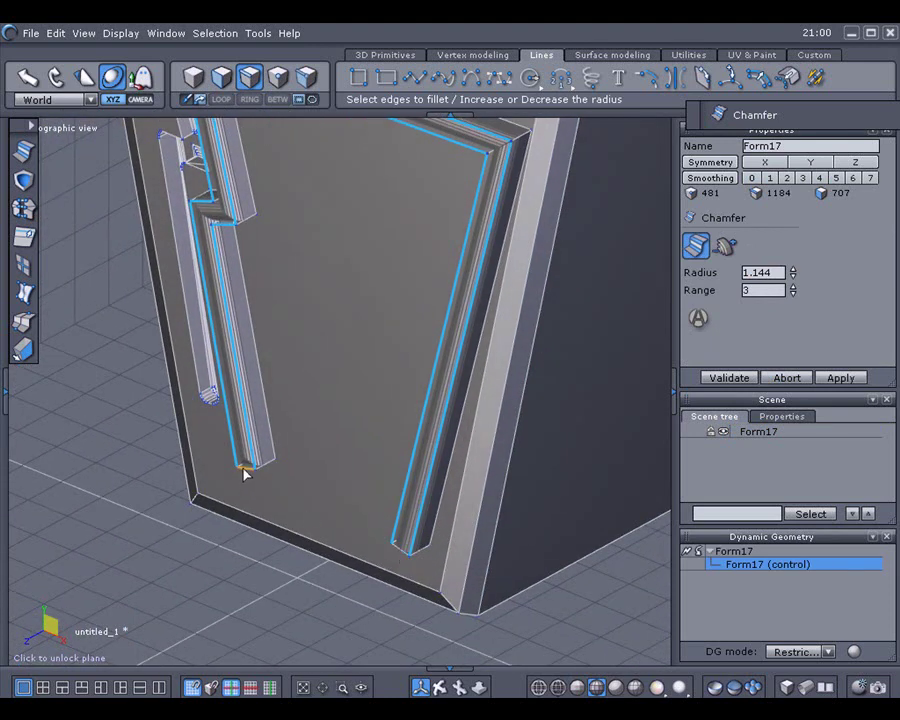
Step: Add the edges where the raised strip's outer sides meet the block face to the chamfer, and finish it
{"action": "middle_click_drag", "start_coordinate": [293, 476], "coordinate": [458, 510]}
{"action": "middle_click_drag", "start_coordinate": [390, 448], "coordinate": [370, 600]}
{"action": "left_click", "coordinate": [434, 296]}
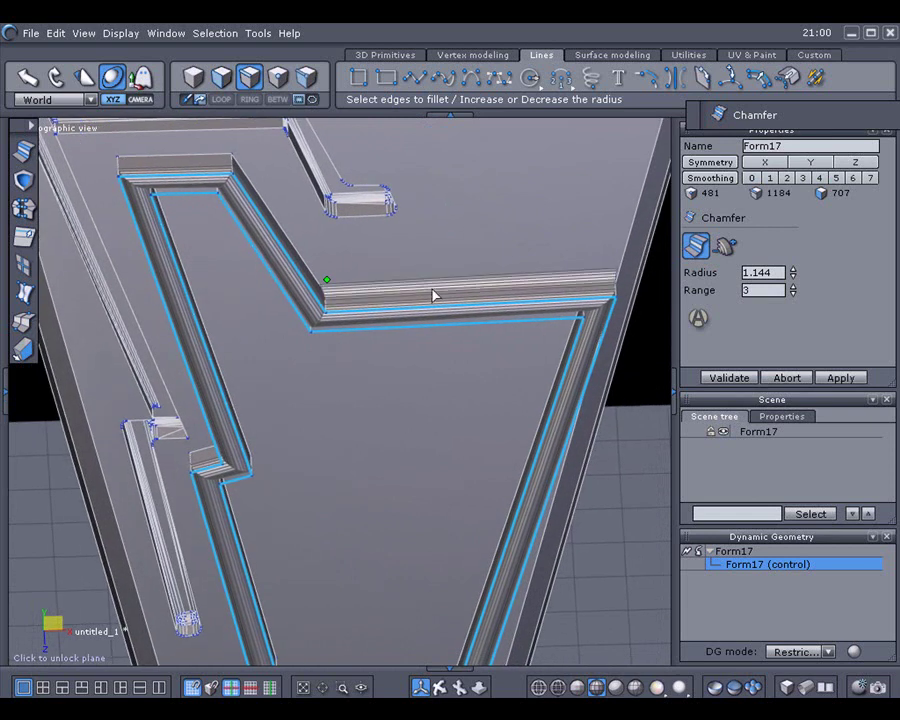
{"action": "middle_click_drag", "start_coordinate": [434, 300], "coordinate": [388, 468]}
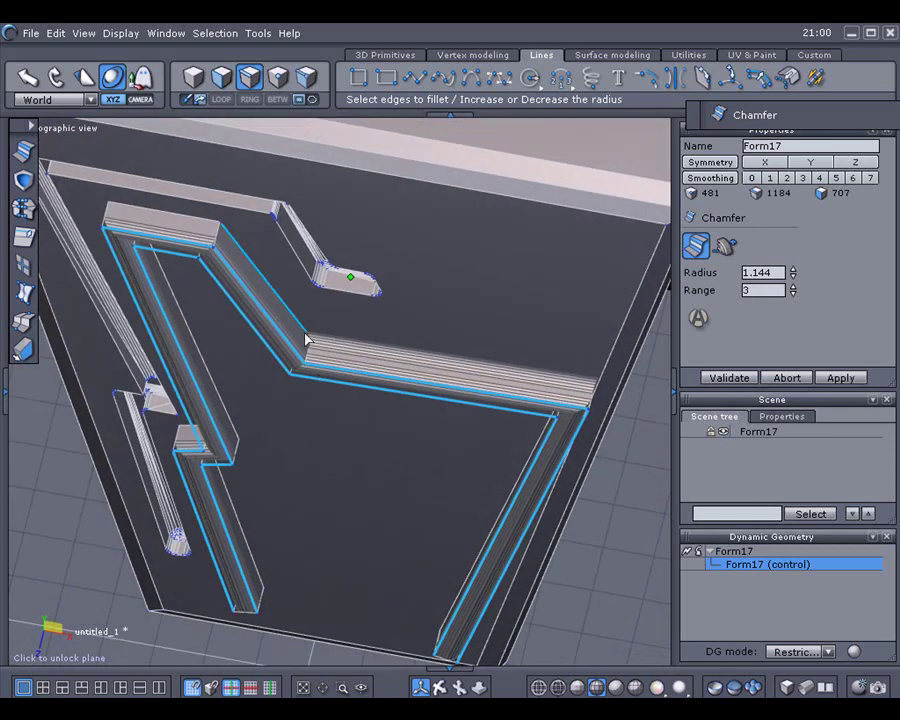
{"action": "left_click", "coordinate": [195, 225]}
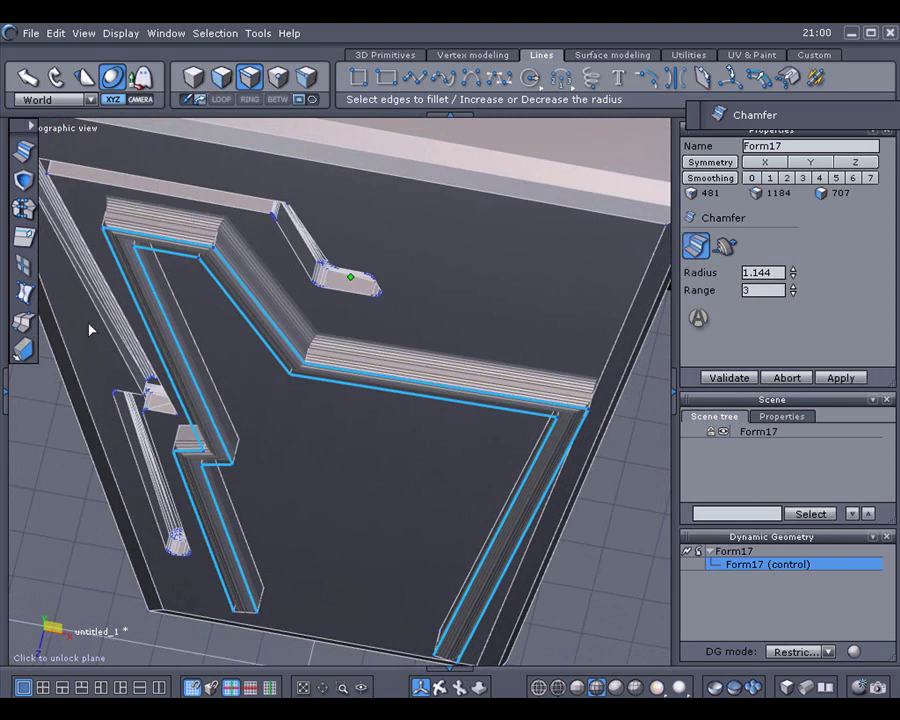
{"action": "middle_click_drag", "start_coordinate": [27, 307], "coordinate": [209, 362]}
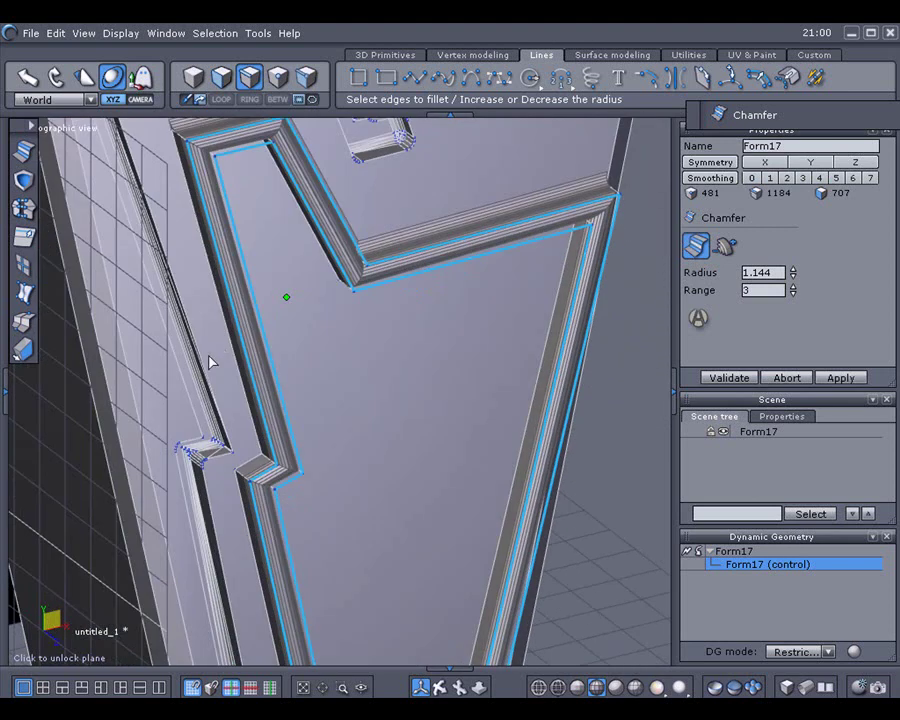
{"action": "left_click", "coordinate": [226, 322]}
{"action": "middle_click_drag", "start_coordinate": [103, 532], "coordinate": [165, 402]}
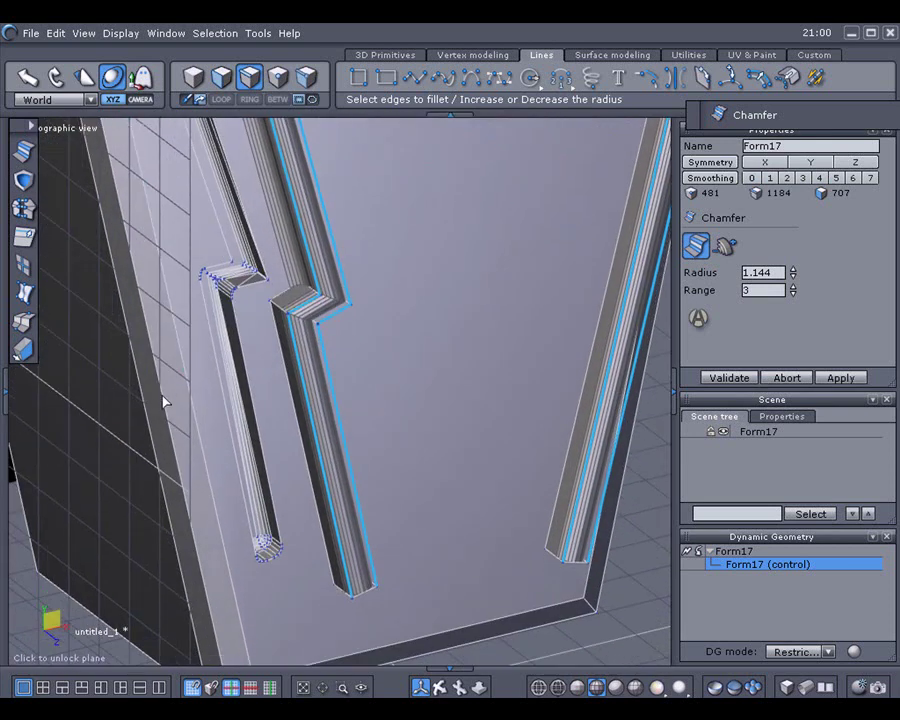
{"action": "left_click", "coordinate": [351, 460]}
{"action": "middle_click_drag", "start_coordinate": [362, 491], "coordinate": [353, 493]}
{"action": "middle_click_drag", "start_coordinate": [615, 485], "coordinate": [397, 524]}
{"action": "scroll", "coordinate": [385, 527], "scroll_direction": "down", "scroll_amount": 2}
{"action": "scroll", "coordinate": [378, 529], "scroll_direction": "down", "scroll_amount": 3}
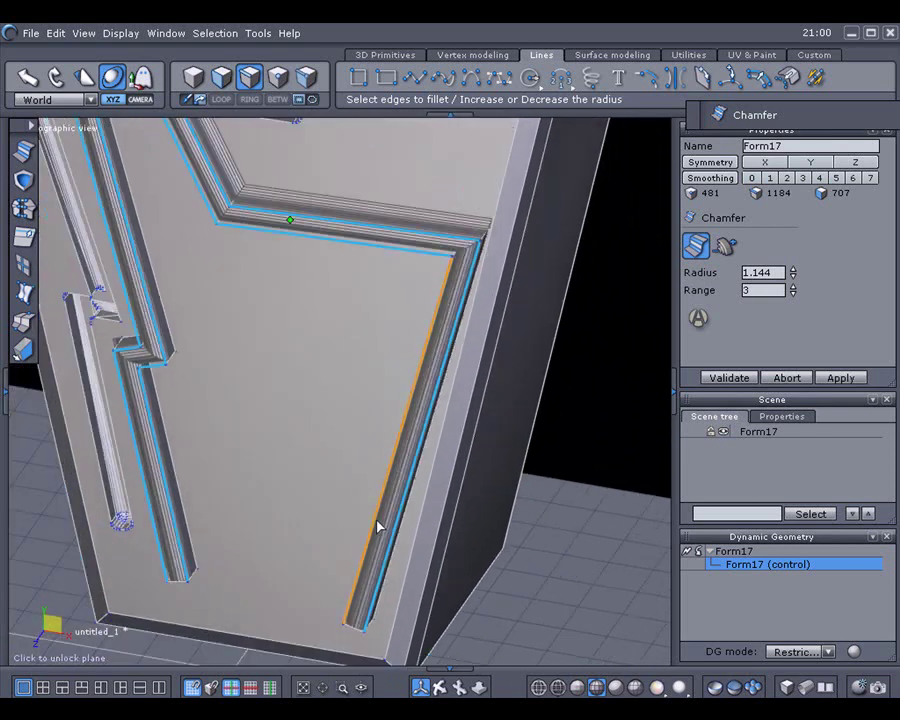
{"action": "left_click", "coordinate": [727, 378]}
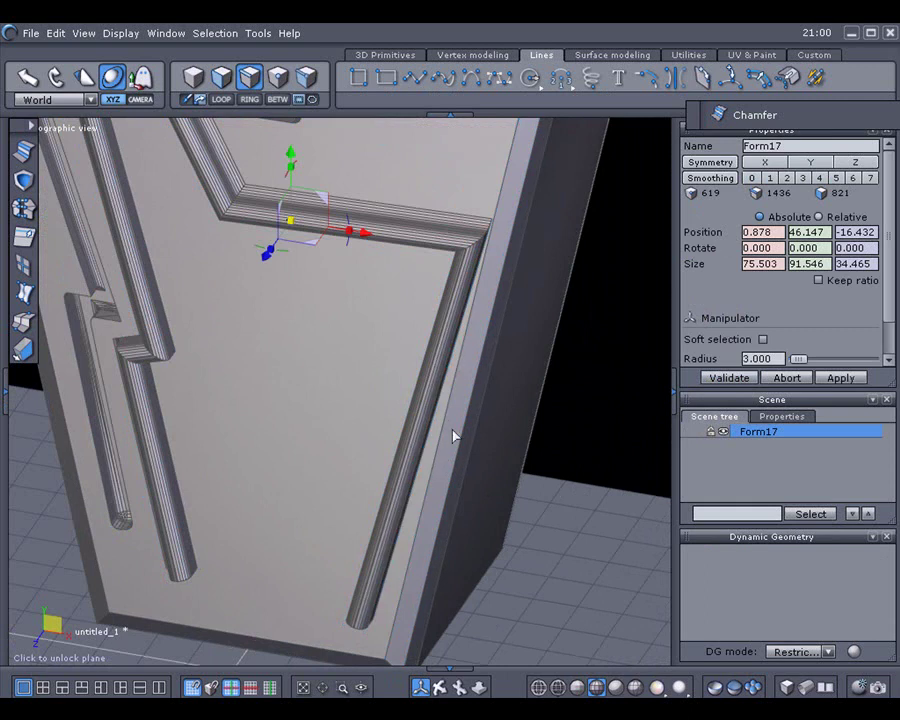
{"action": "left_click", "coordinate": [428, 444]}
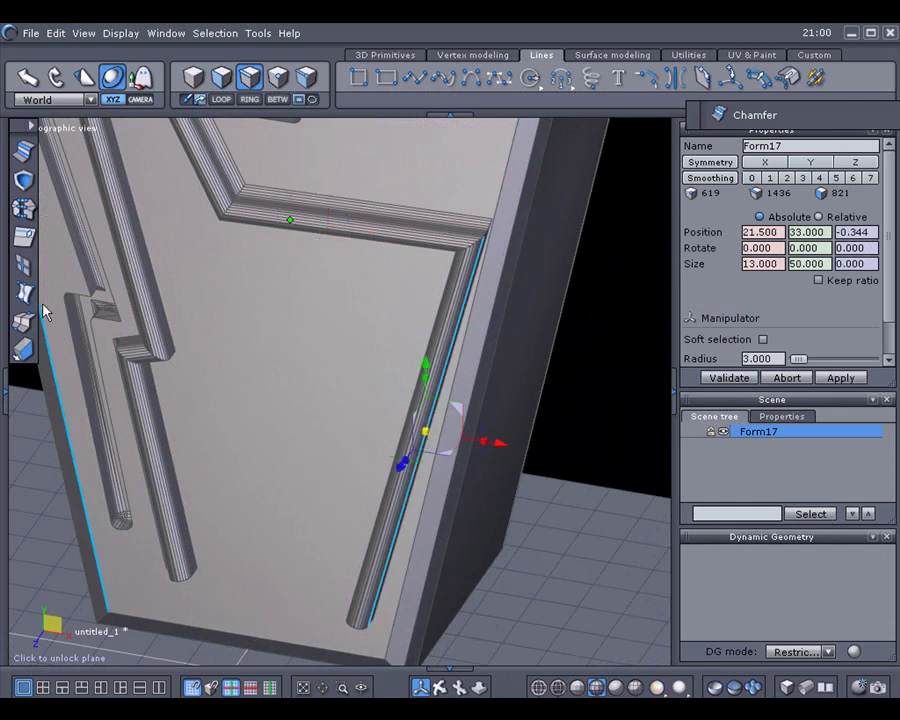
{"action": "left_click", "coordinate": [23, 150]}
{"action": "scroll", "coordinate": [360, 428], "scroll_direction": "up", "scroll_amount": 5}
{"action": "left_click_drag", "start_coordinate": [793, 272], "coordinate": [793, 276]}
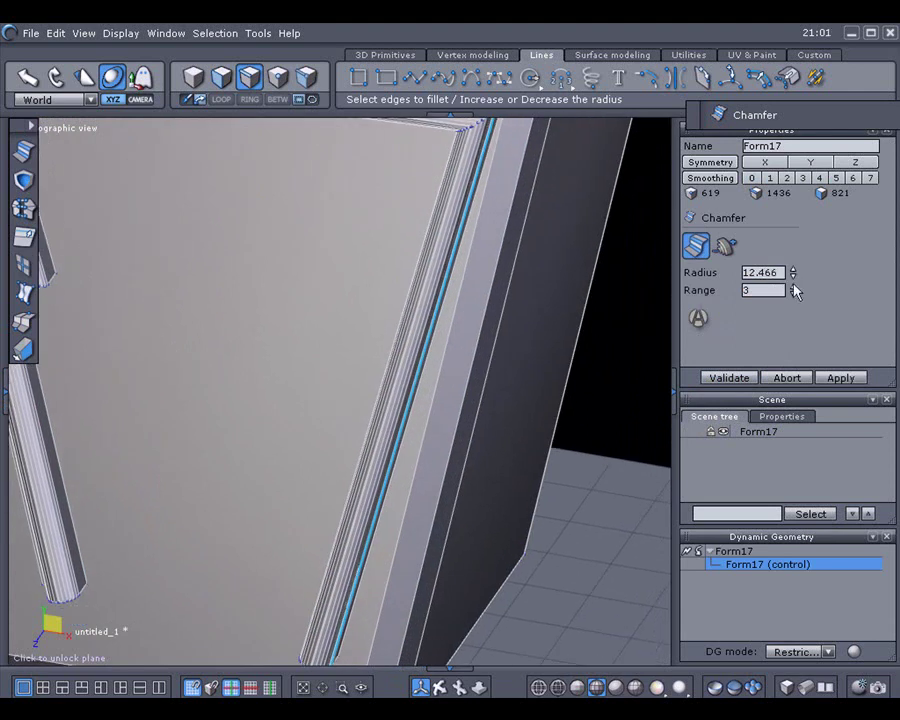
{"action": "left_click", "coordinate": [789, 377]}
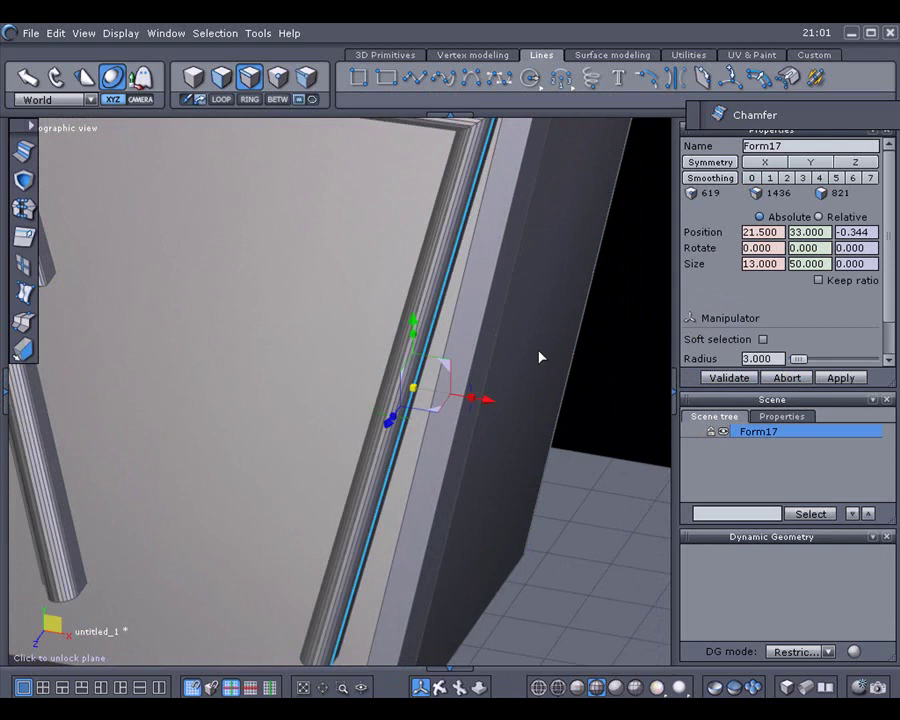
{"action": "scroll", "coordinate": [583, 396], "scroll_direction": "up", "scroll_amount": 3}
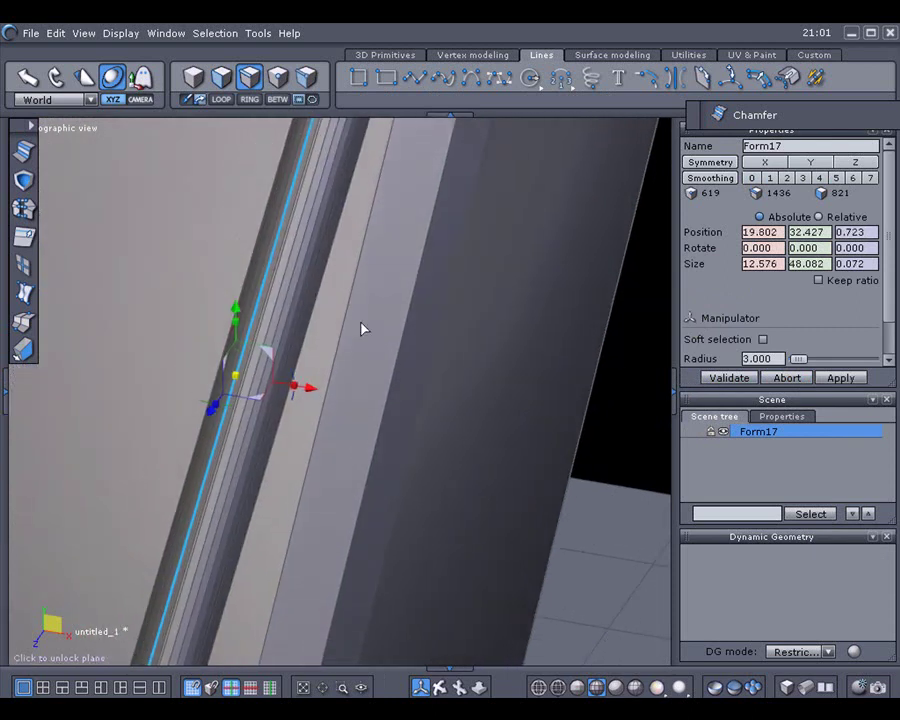
Step: Chamfer the edges where the raised strip's sides meet the groove and block face with radius 0.252 and range 3
{"action": "left_click", "coordinate": [318, 311]}
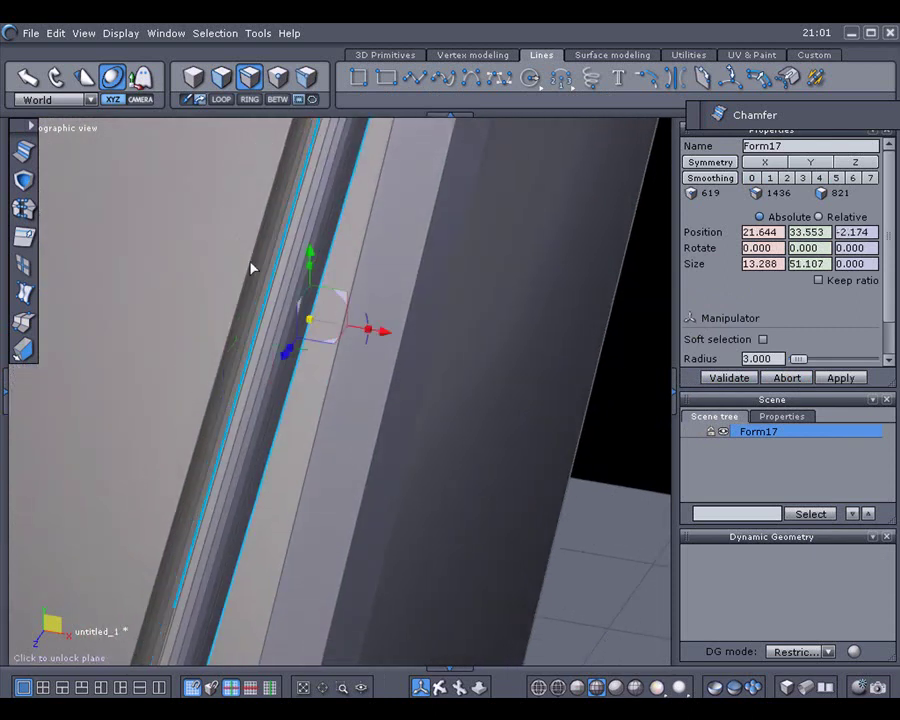
{"action": "left_click", "coordinate": [28, 155]}
{"action": "scroll", "coordinate": [457, 396], "scroll_direction": "down", "scroll_amount": 3}
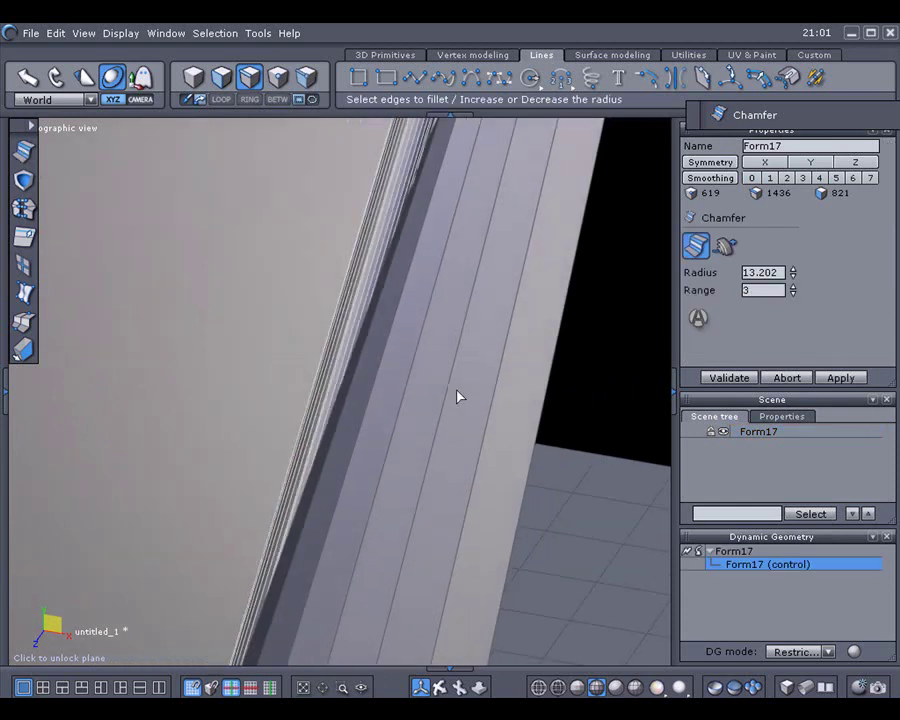
{"action": "scroll", "coordinate": [457, 396], "scroll_direction": "down", "scroll_amount": 2}
{"action": "mouse_move", "coordinate": [793, 272]}
{"action": "left_mouse_down"}
{"action": "mouse_move", "coordinate": [793, 290]}
{"action": "mouse_move", "coordinate": [790, 255]}
{"action": "mouse_move", "coordinate": [797, 296]}
{"action": "left_mouse_up"}
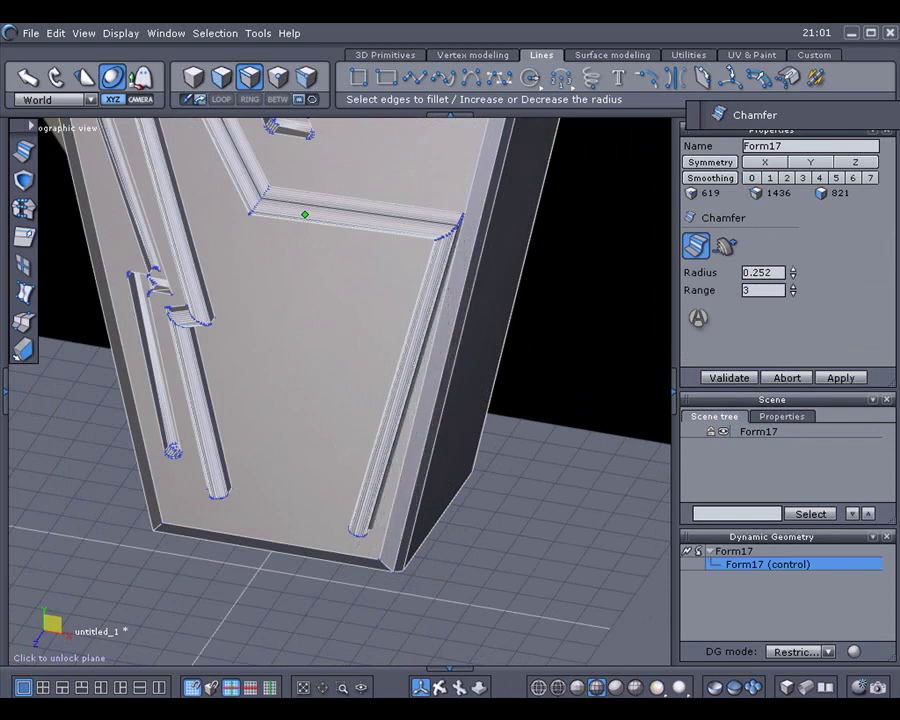
{"action": "left_click", "coordinate": [737, 378]}
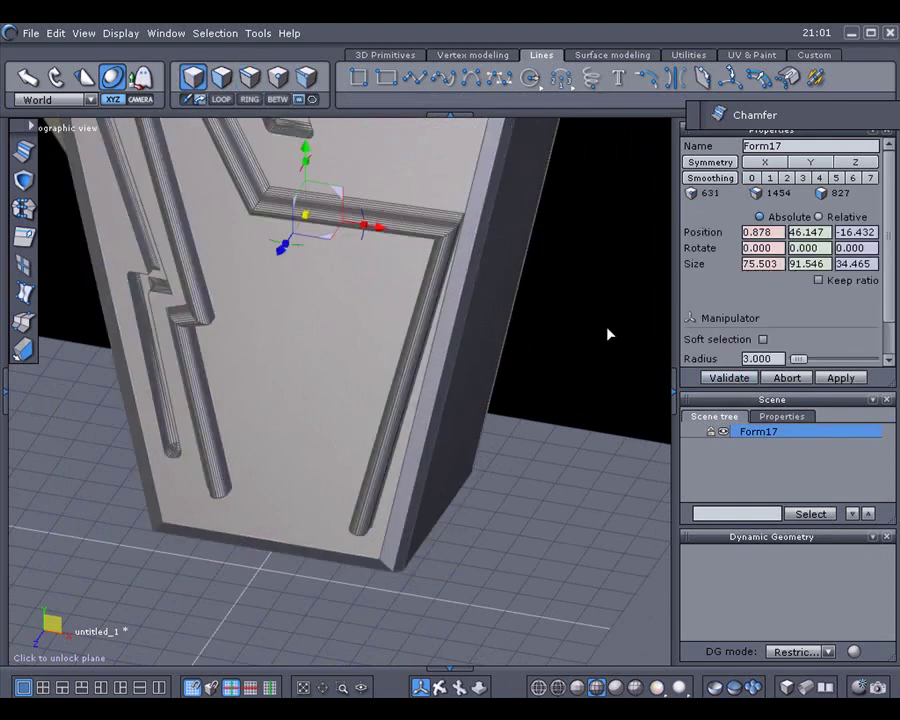
{"action": "left_click", "coordinate": [609, 334]}
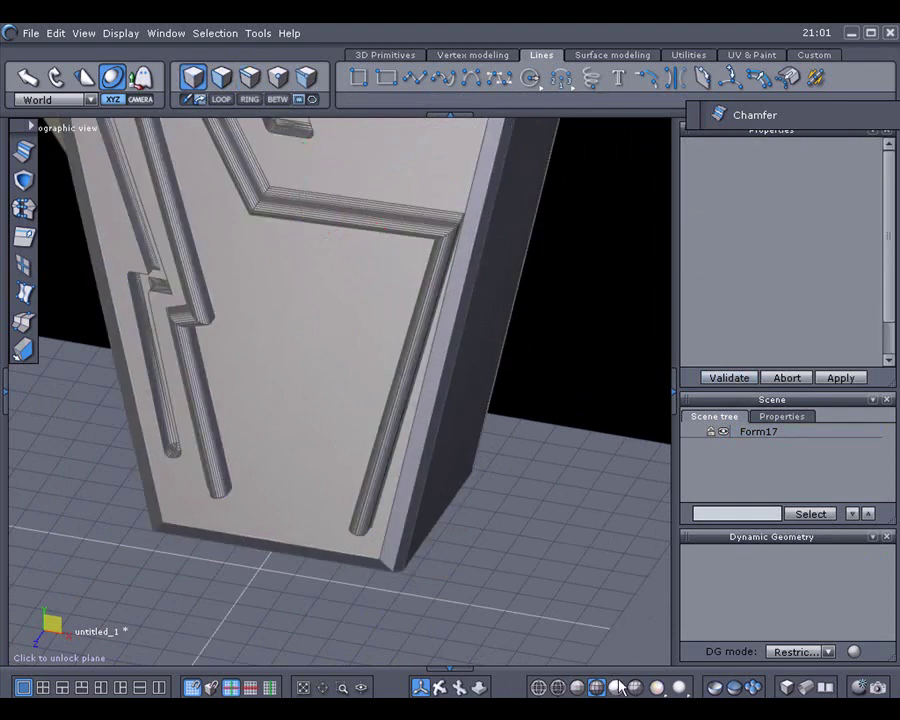
Step: Examine the chamfered block from an angle with smooth shading, and return to flat shading with visible edges
{"action": "left_click", "coordinate": [616, 686]}
{"action": "right_click_drag", "start_coordinate": [556, 571], "coordinate": [489, 500]}
{"action": "right_click_drag", "start_coordinate": [566, 478], "coordinate": [566, 504]}
{"action": "right_click_drag", "start_coordinate": [629, 536], "coordinate": [516, 516]}
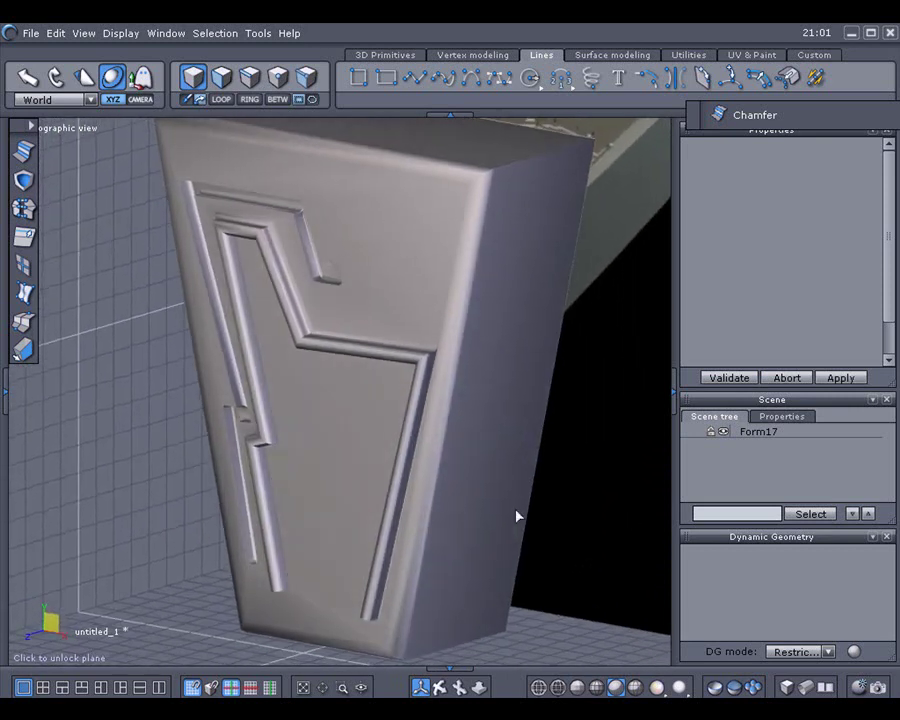
{"action": "left_click", "coordinate": [597, 688]}
{"action": "key", "text": "ctrl+a"}
{"action": "left_click", "coordinate": [597, 622]}
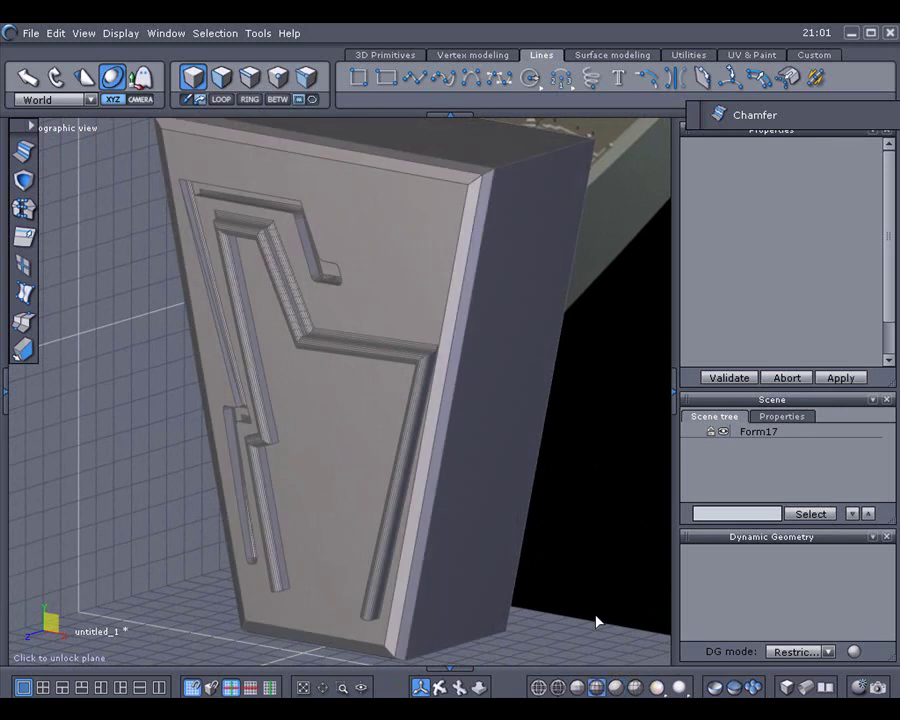
Step: Display the block flat-shaded without edge lines and examine the raised strip and grooves from both sides
{"action": "left_click", "coordinate": [577, 688]}
{"action": "mouse_move", "coordinate": [552, 538]}
{"action": "right_mouse_down"}
{"action": "mouse_move", "coordinate": [628, 570]}
{"action": "mouse_move", "coordinate": [470, 572]}
{"action": "mouse_move", "coordinate": [660, 588]}
{"action": "right_mouse_up"}
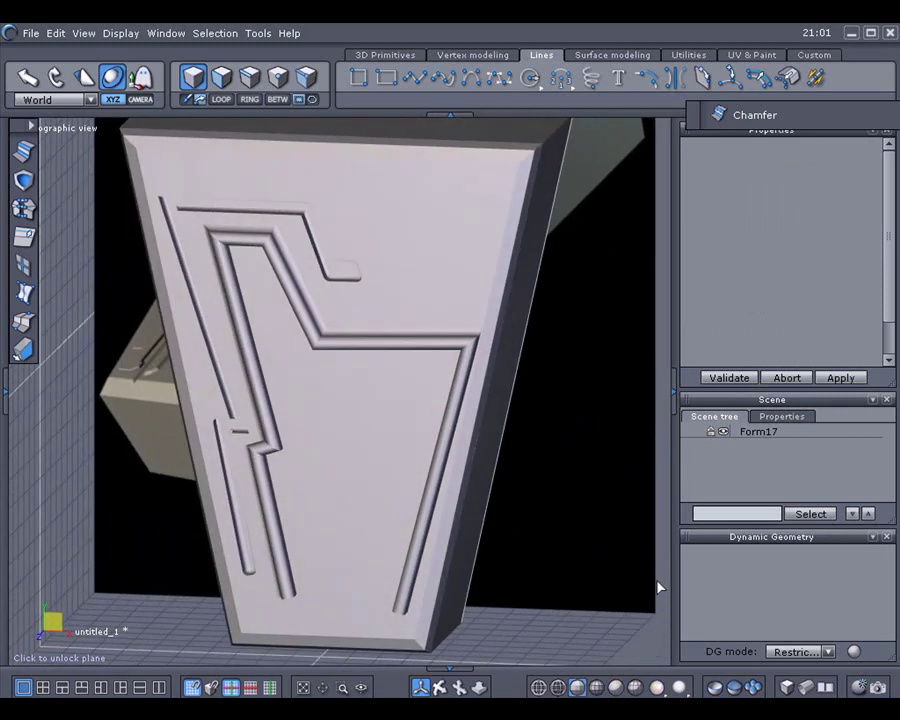
{"action": "right_click_drag", "start_coordinate": [183, 579], "coordinate": [350, 573]}
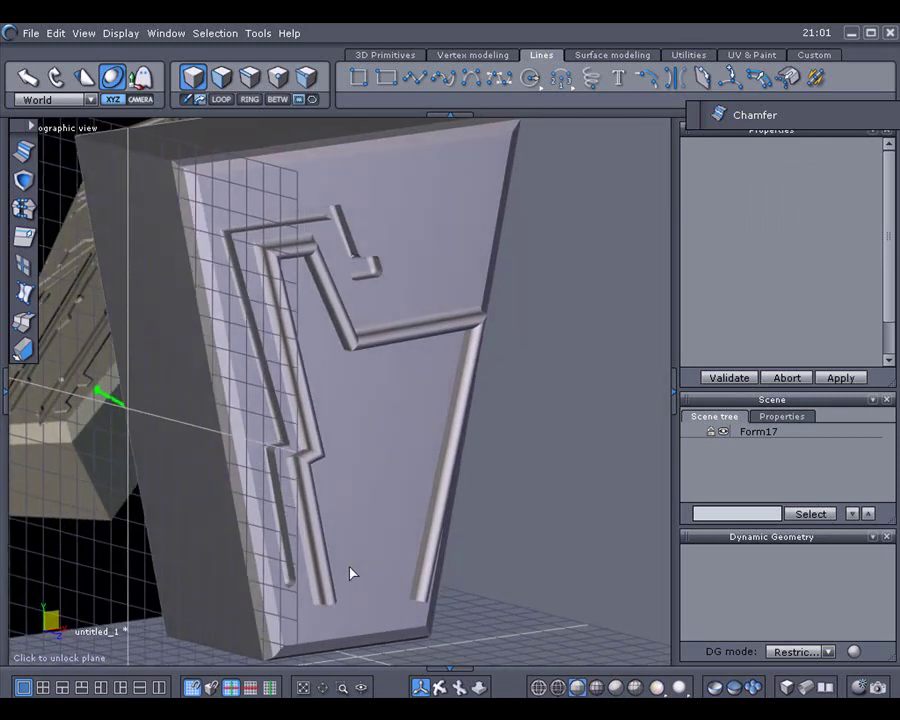
{"action": "right_click_drag", "start_coordinate": [573, 524], "coordinate": [291, 515]}
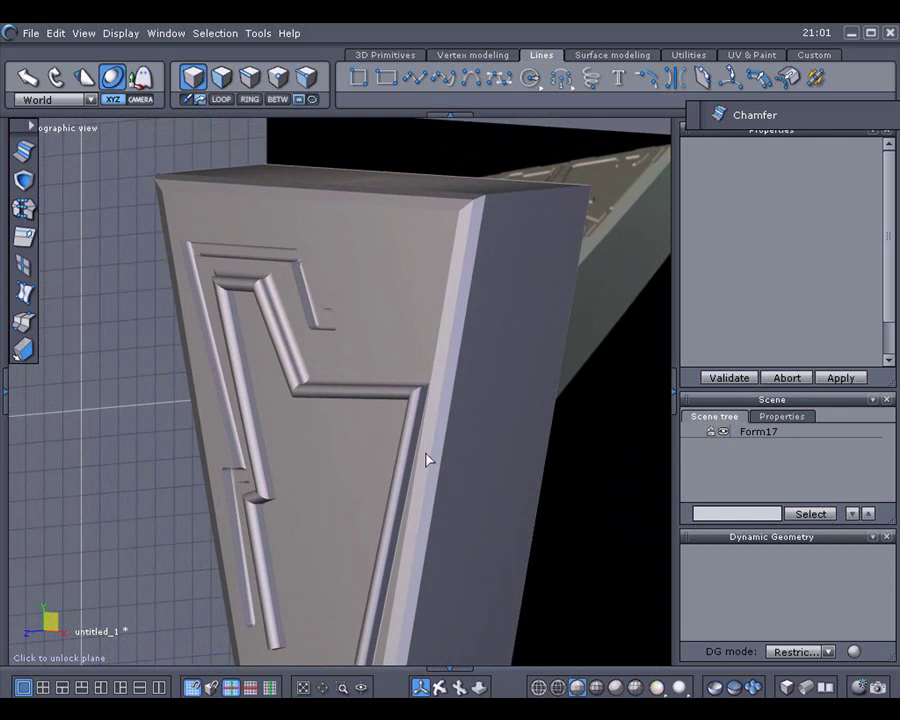
{"action": "right_click_drag", "start_coordinate": [568, 538], "coordinate": [522, 548]}
{"action": "scroll", "coordinate": [544, 594], "scroll_direction": "down", "scroll_amount": 2}
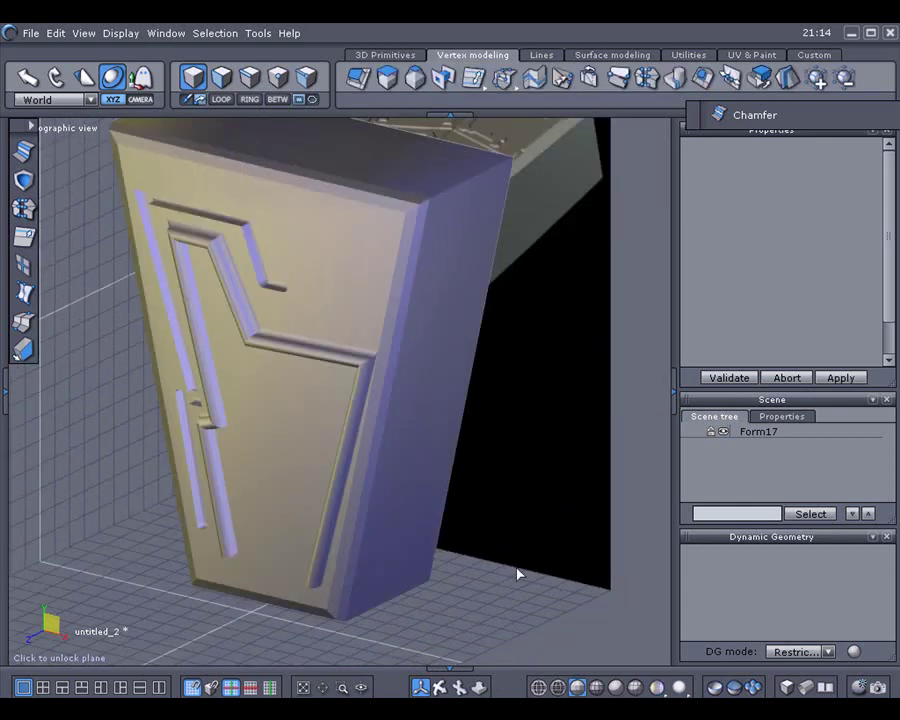
Step: Change the viewport lighting to a reflective metallic look, inspect the block from several angles, and select it
{"action": "middle_click_drag", "start_coordinate": [516, 572], "coordinate": [505, 543]}
{"action": "left_click_drag", "start_coordinate": [657, 687], "coordinate": [657, 566]}
{"action": "middle_click_drag", "start_coordinate": [622, 577], "coordinate": [371, 589]}
{"action": "middle_click_drag", "start_coordinate": [157, 597], "coordinate": [453, 579]}
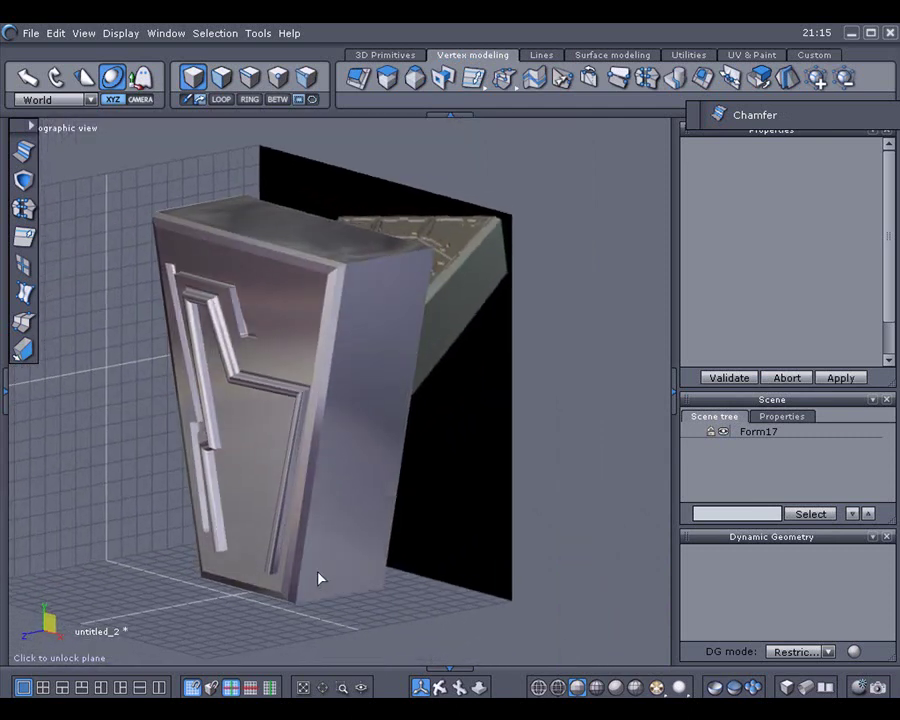
{"action": "scroll", "coordinate": [318, 578], "scroll_direction": "down", "scroll_amount": 3}
{"action": "scroll", "coordinate": [350, 585], "scroll_direction": "up", "scroll_amount": 5}
{"action": "middle_click_drag", "start_coordinate": [350, 575], "coordinate": [480, 539]}
{"action": "middle_click_drag", "start_coordinate": [123, 440], "coordinate": [155, 454]}
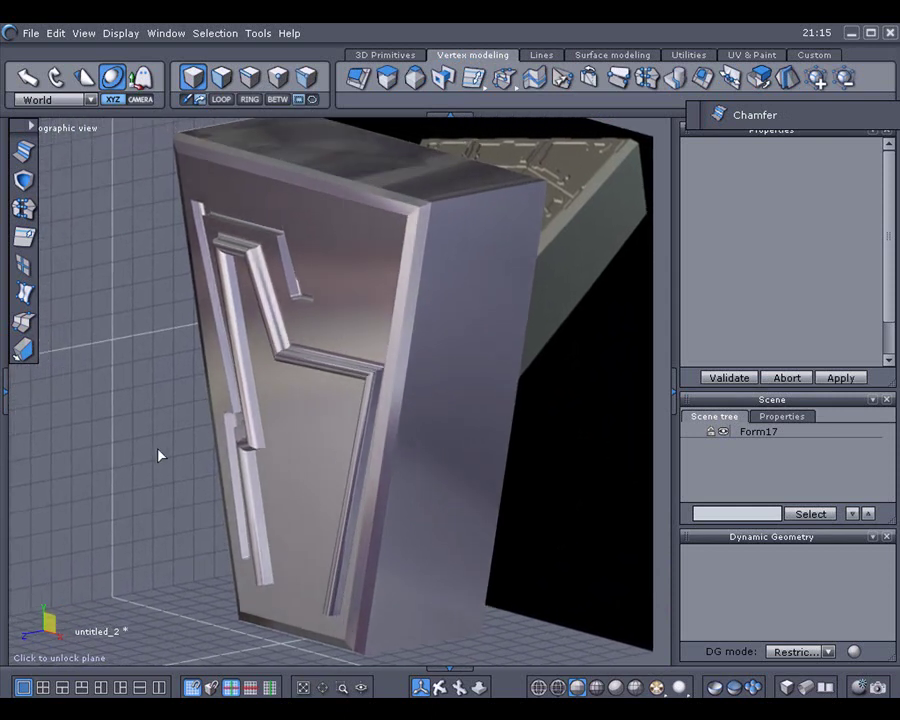
{"action": "left_click", "coordinate": [742, 433]}
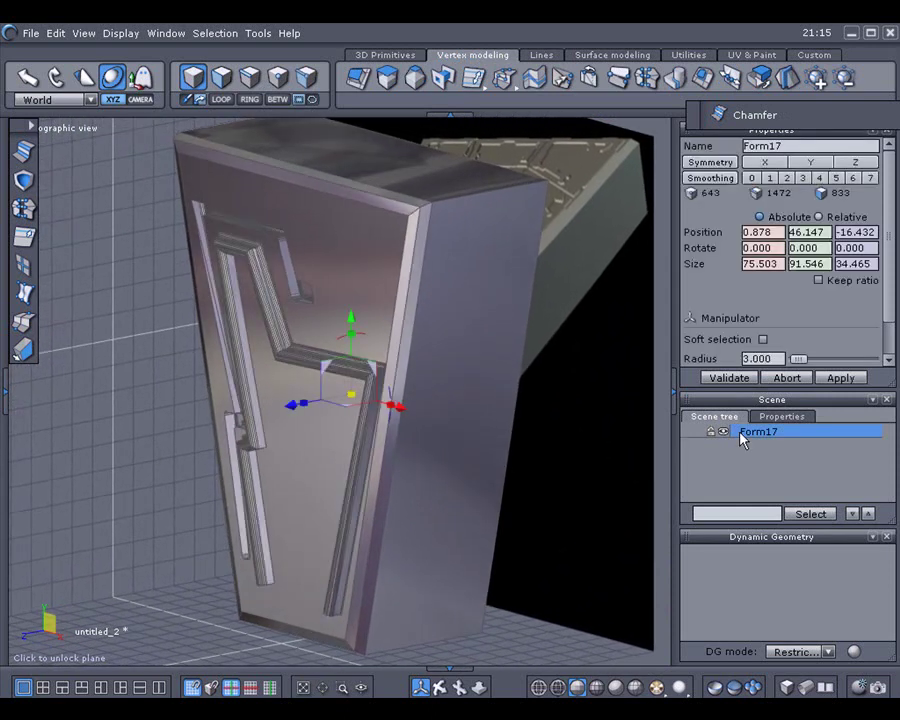